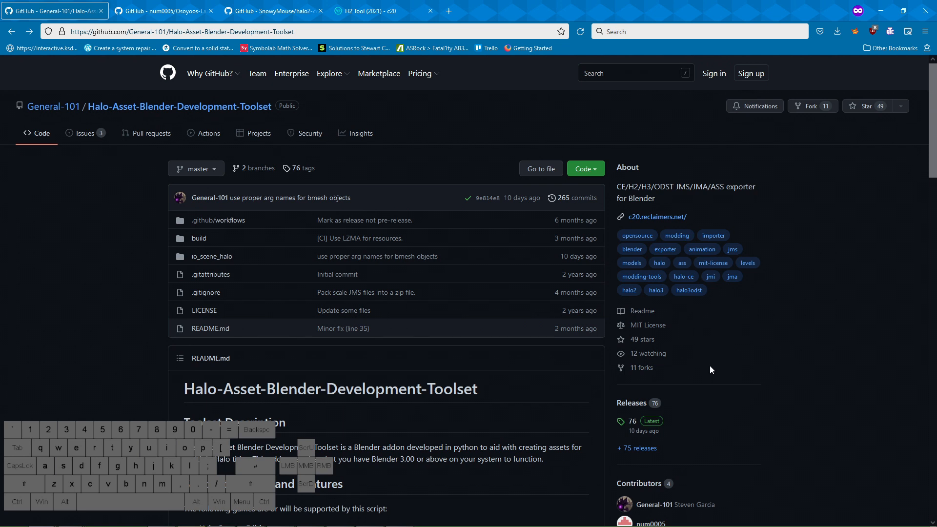
Open the latest release, 76, of Halo-Asset-Blender-Development-Toolset and view its full zip in the Downloads folder.
click(631, 422)
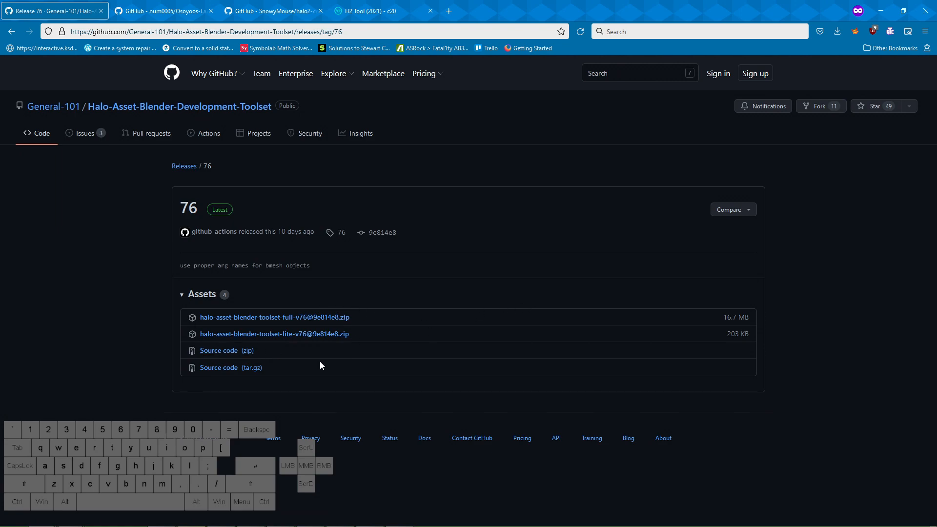
mouse_move(70, 517)
click(218, 469)
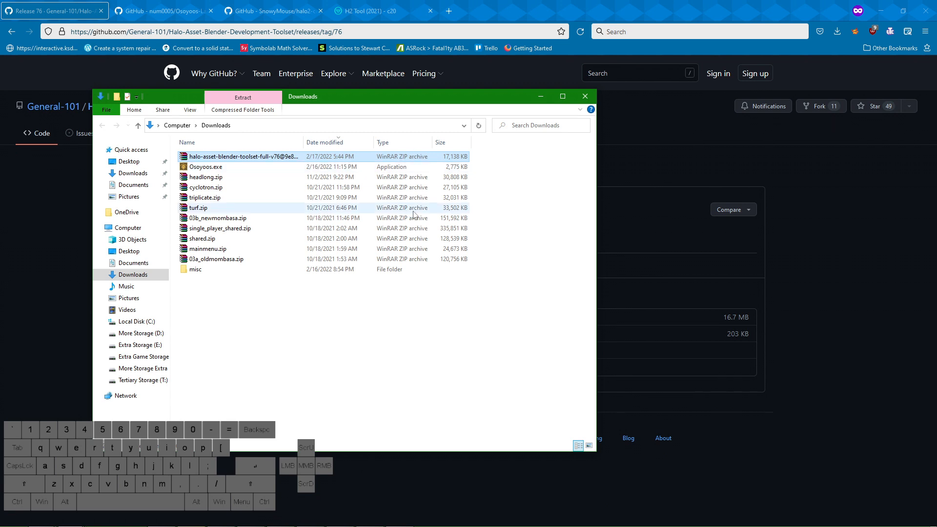
Switch to Blender and open the add-on preferences.
mouse_move(230, 522)
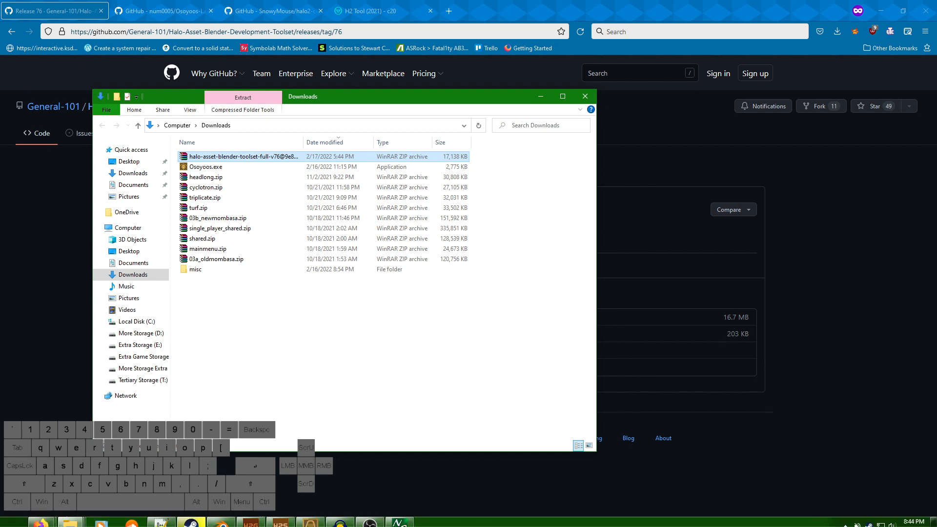
click(230, 522)
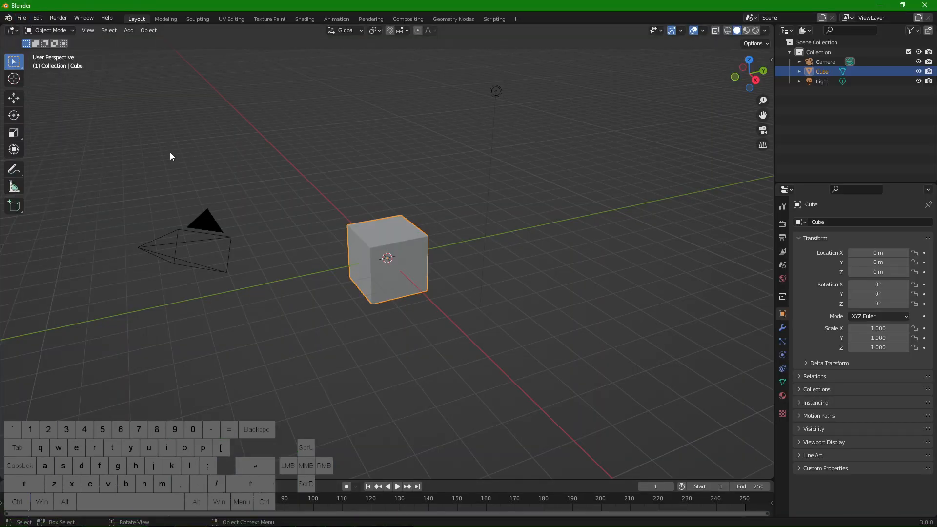
click(21, 18)
mouse_move(53, 149)
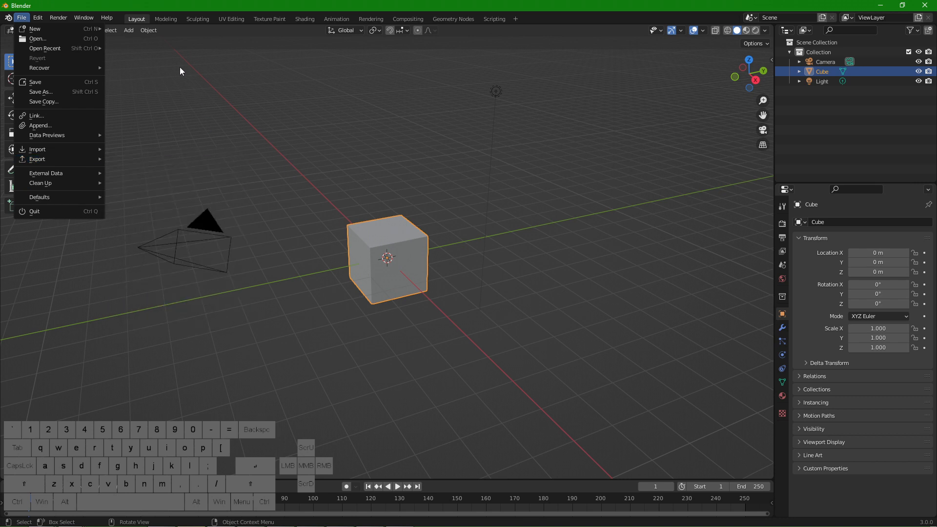
click(37, 19)
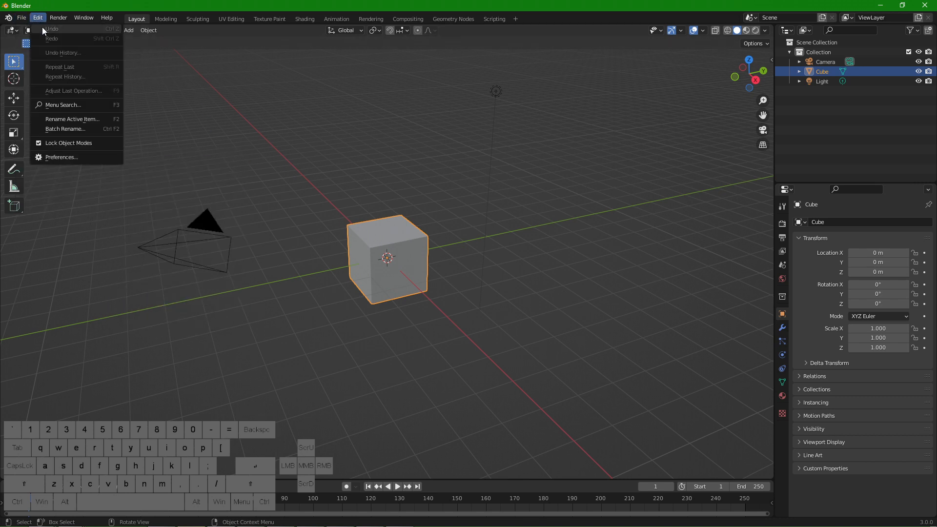
click(72, 158)
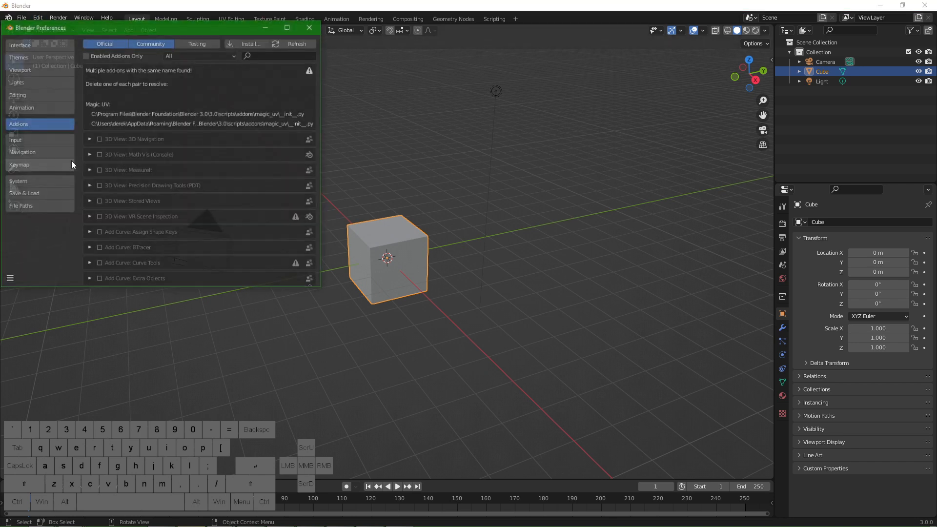
click(253, 43)
click(39, 160)
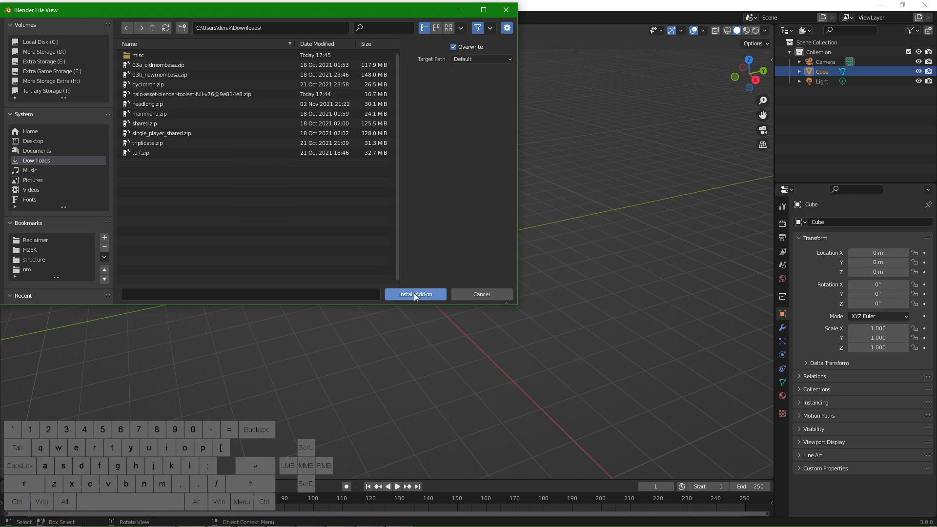
click(489, 295)
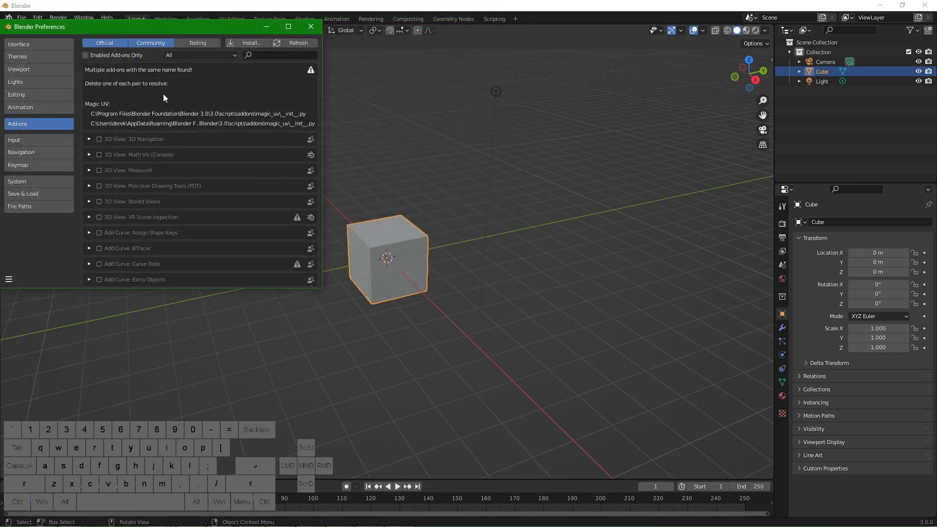
Search the add-ons for "halo", close the preferences and look at the file import and export commands.
click(259, 55)
text(halo)
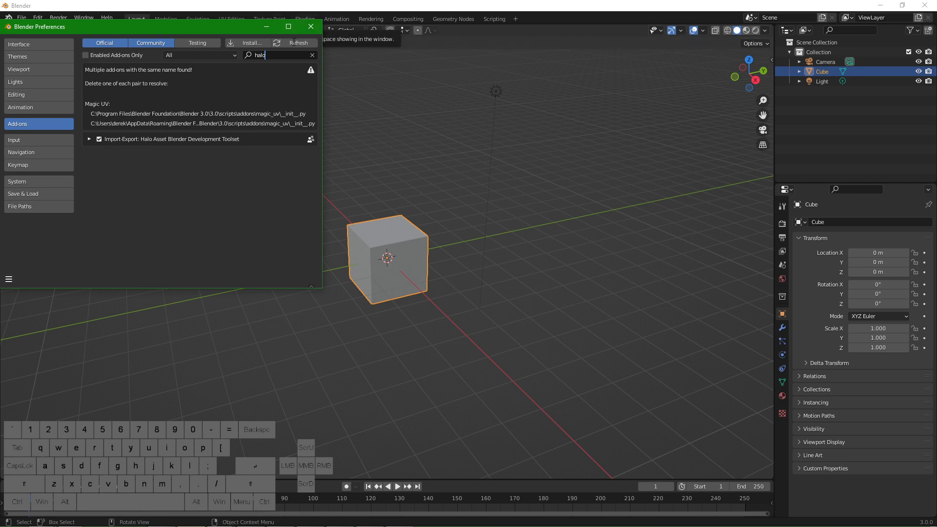
click(306, 31)
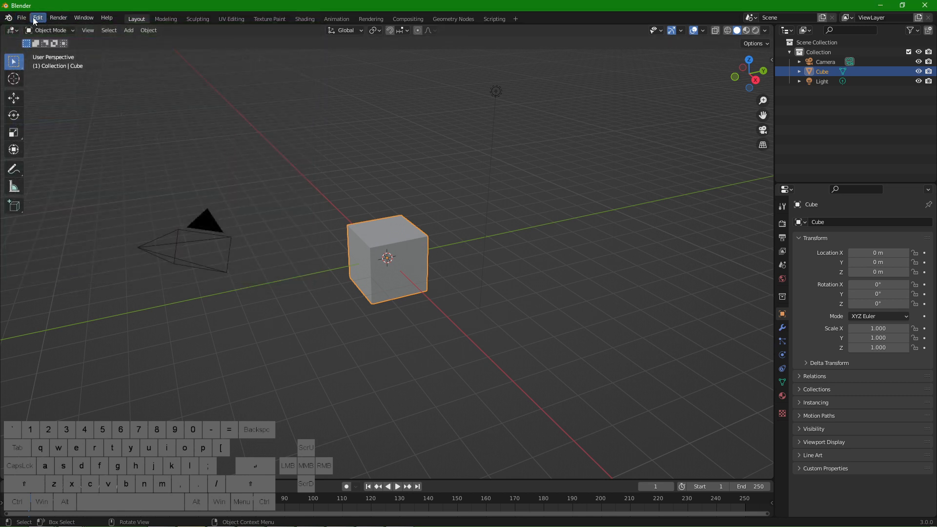
click(22, 18)
mouse_move(48, 156)
Switch to Steam, view the library's Games and Tools filter where Halo 2 Mod Tools - MCC is listed, and minimize the window.
mouse_move(389, 526)
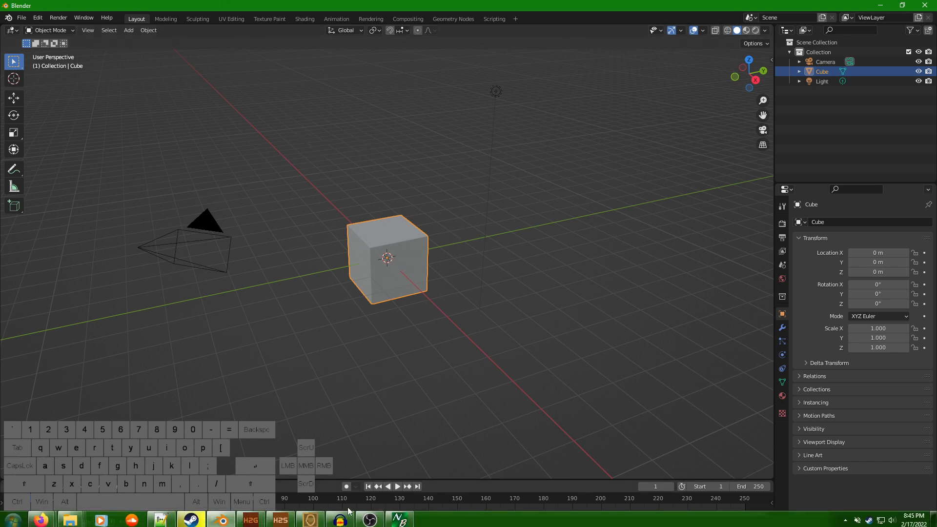
click(198, 518)
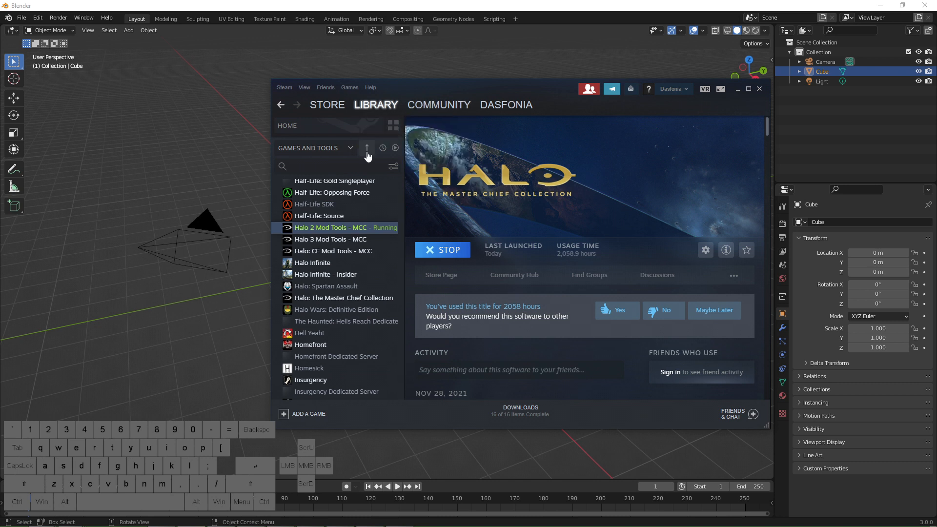
click(332, 149)
click(738, 89)
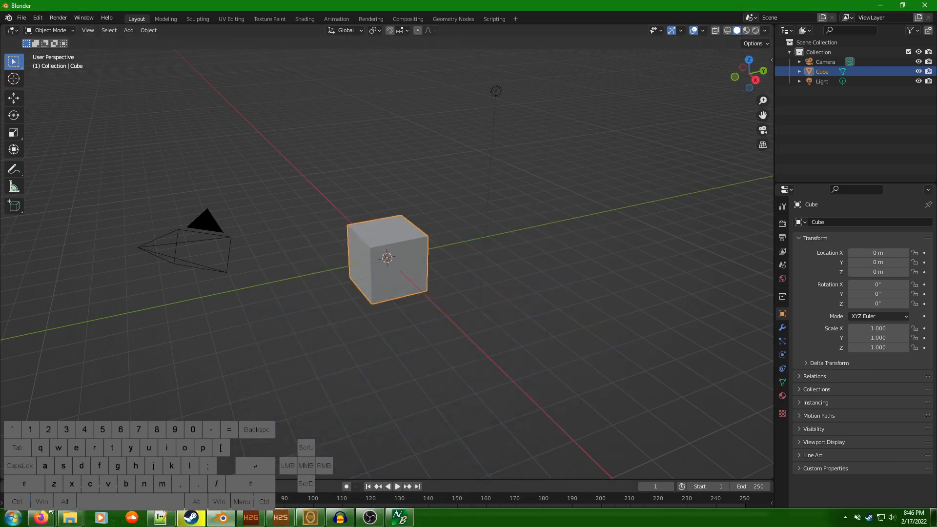
Switch to the H2EK folder in File Explorer and examine its contents, including the data and tags folders and the tags.zip archive.
click(70, 517)
click(52, 449)
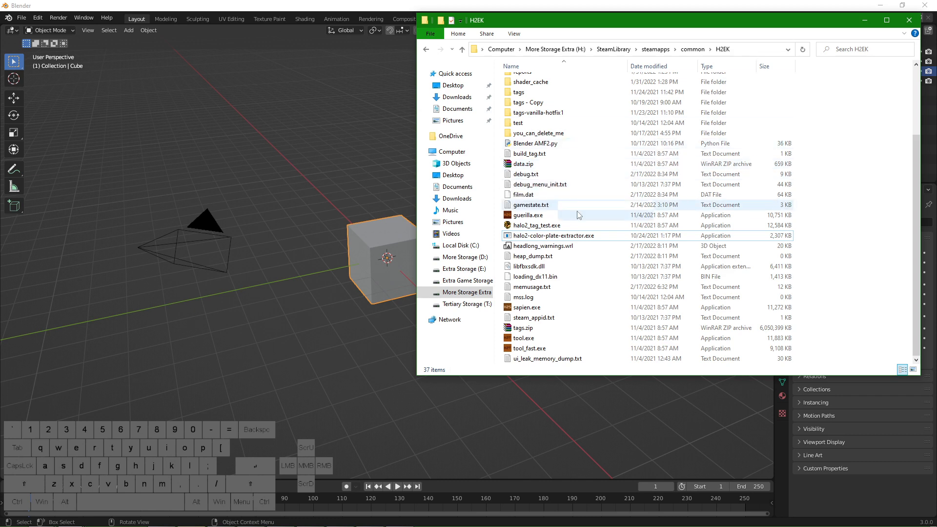
scroll(540, 190, up, 3)
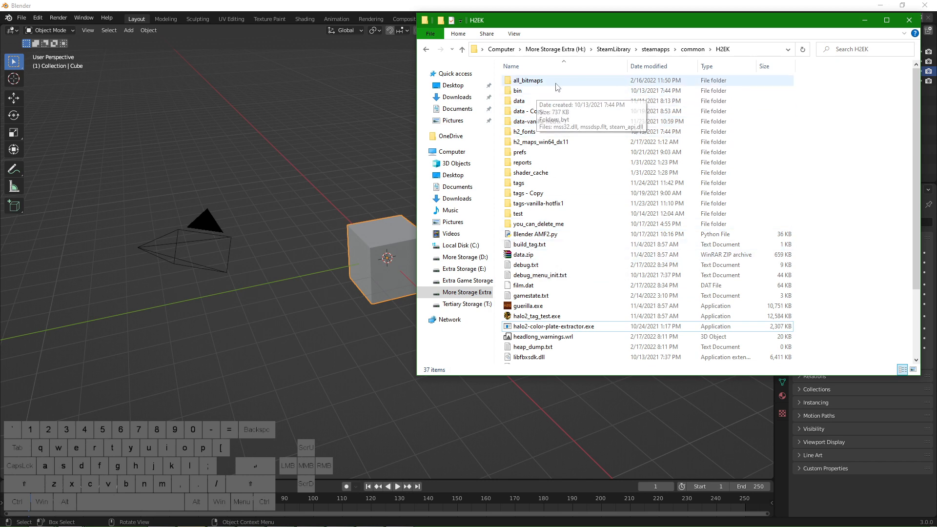
click(774, 103)
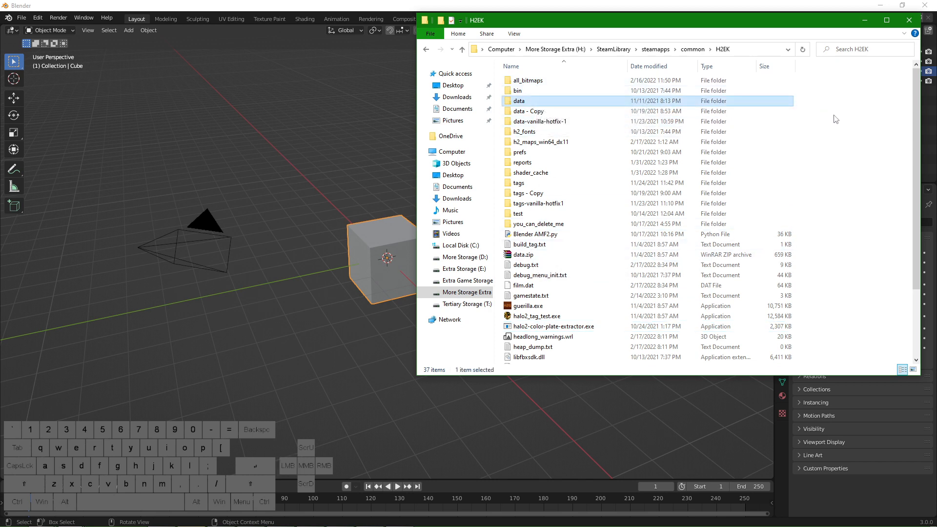
scroll(836, 135, down, 3)
scroll(586, 303, up, 3)
click(654, 184)
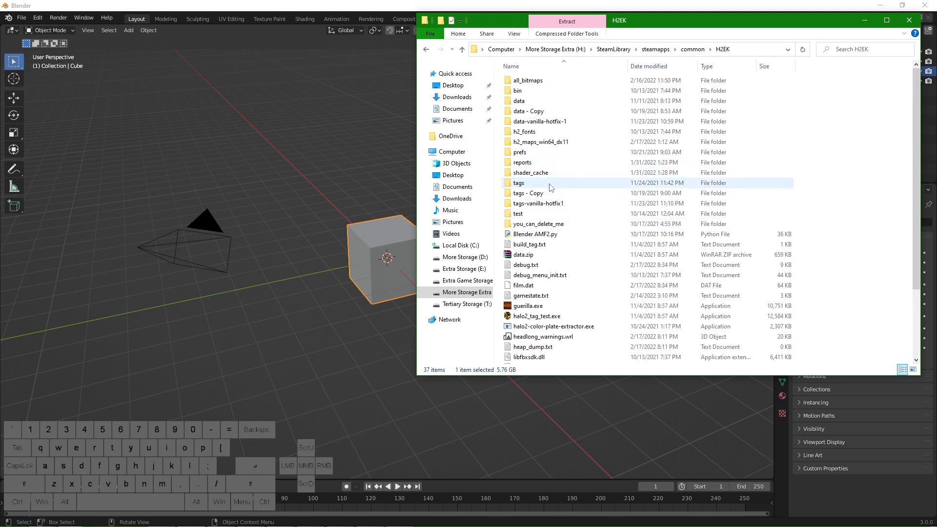
click(845, 175)
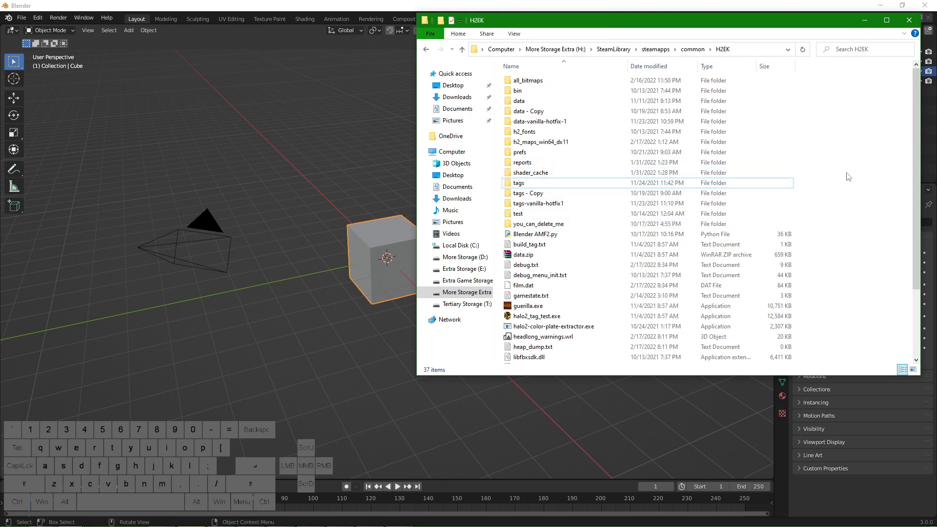
click(565, 101)
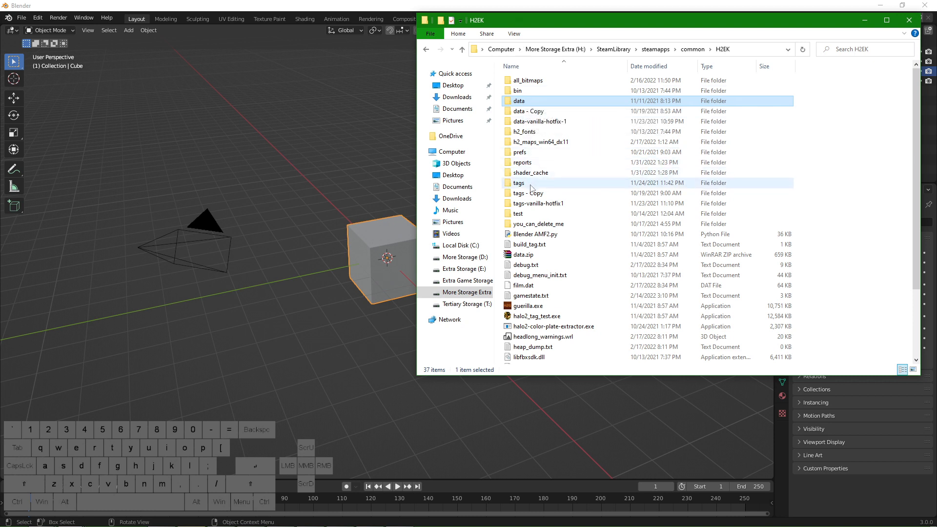
Browse from the tags folder into scenarios\bitmaps\multi\cyclotron and look through its bitmap files.
mouse_move(528, 187)
double_click(521, 184)
drag(683, 287, 488, 69)
click(537, 235)
click(557, 213)
double_click(557, 204)
drag(639, 241, 526, 90)
double_click(522, 81)
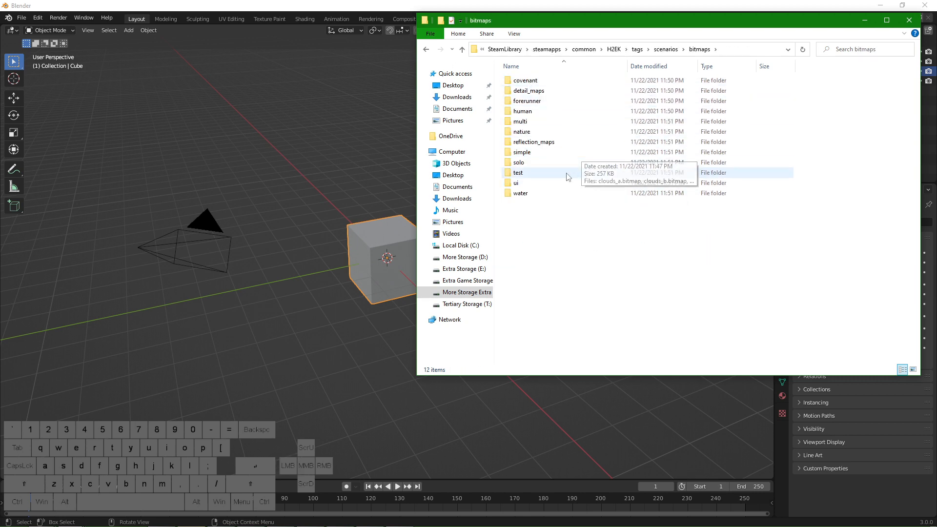
click(530, 126)
double_click(530, 122)
double_click(561, 130)
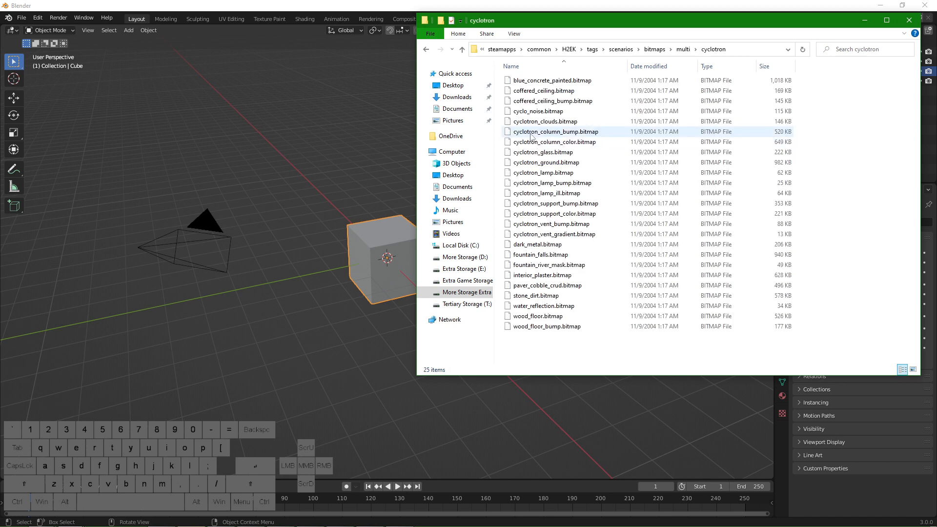
click(556, 111)
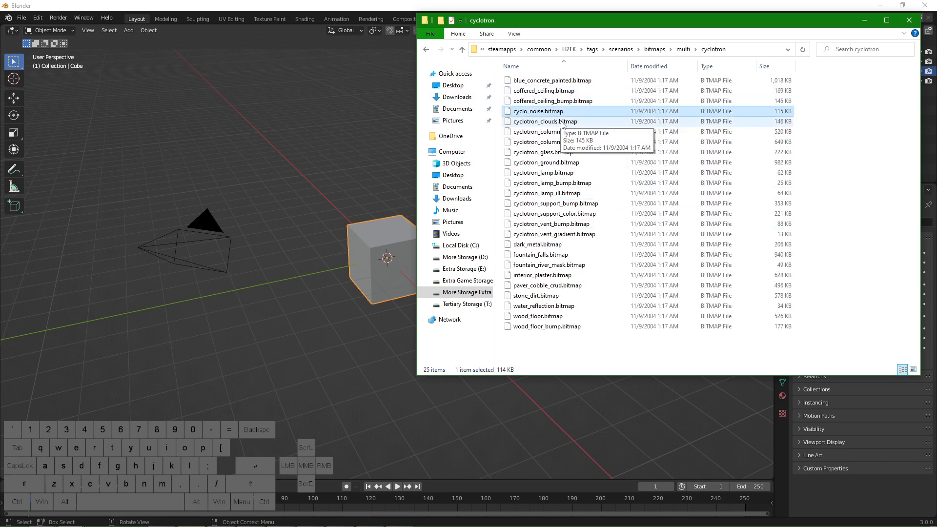
Go back to the scenarios folder and browse into shaders\forerunner\industrial\lights to view the shader files.
click(425, 49)
click(425, 50)
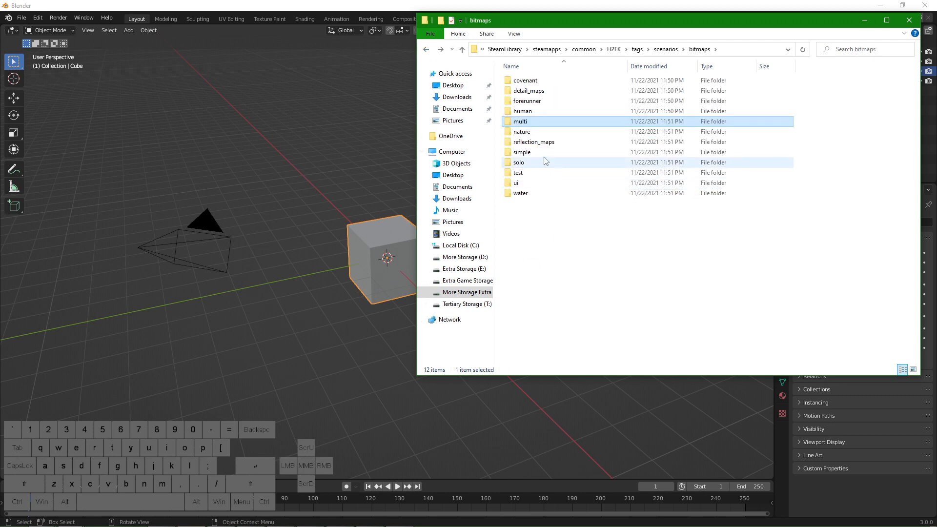
click(426, 49)
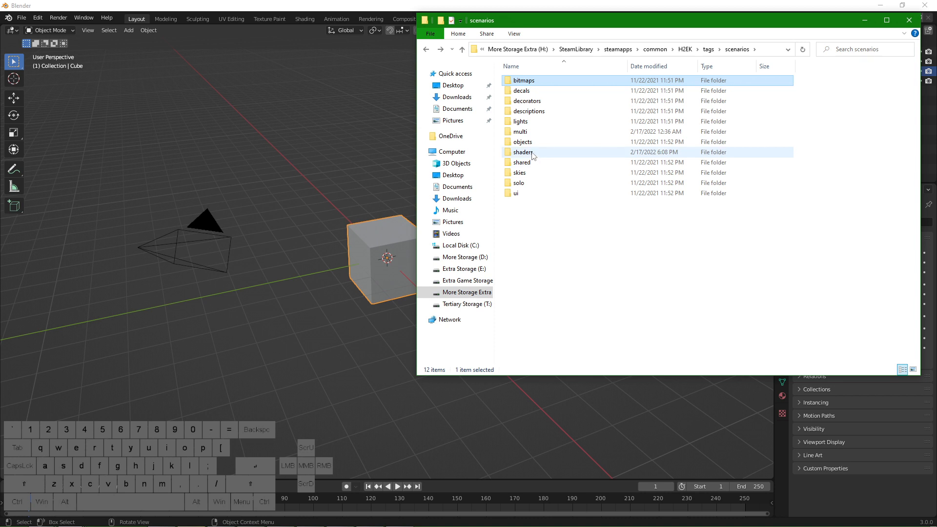
double_click(558, 152)
double_click(527, 91)
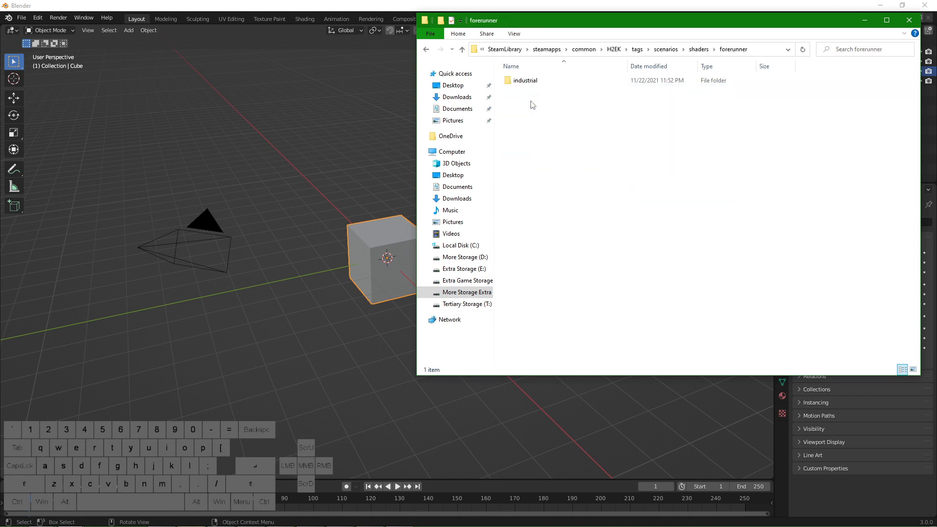
double_click(530, 80)
double_click(540, 103)
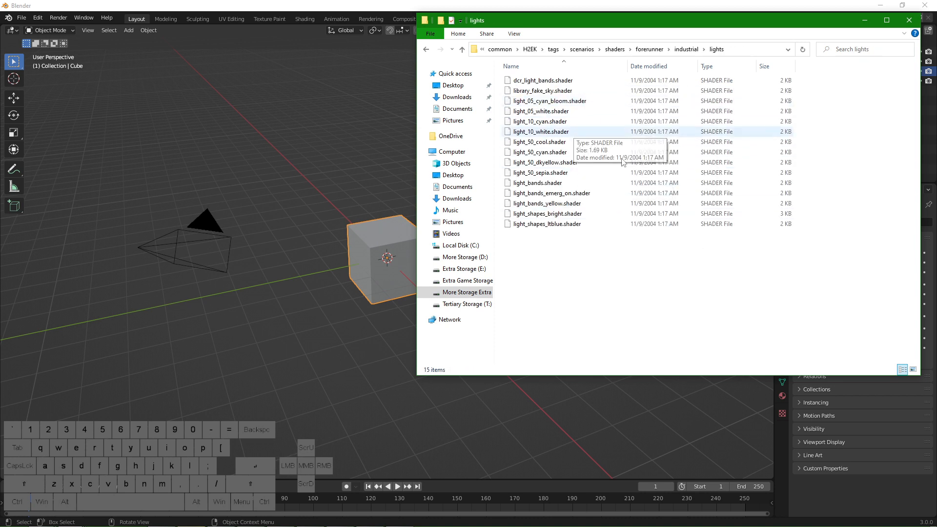
Go back out of the shader folders to the H2EK root folder.
click(426, 48)
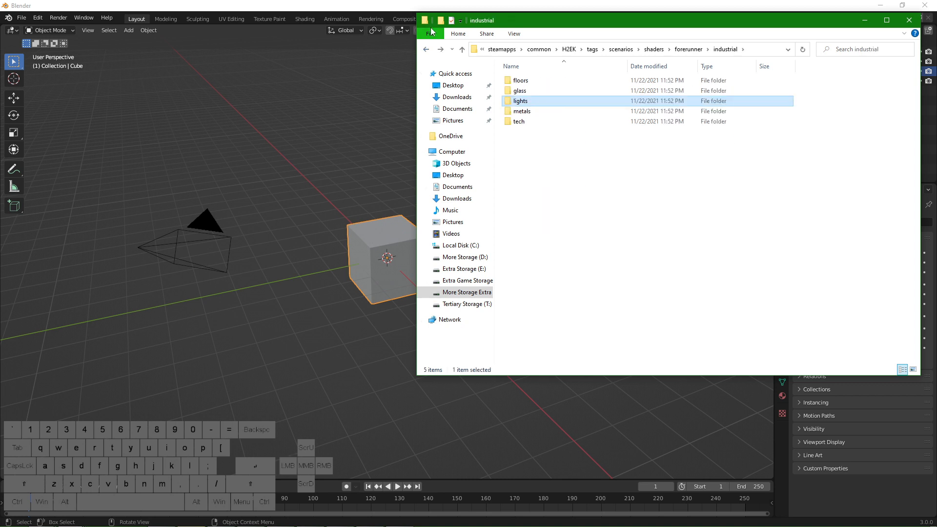
mouse_move(587, 108)
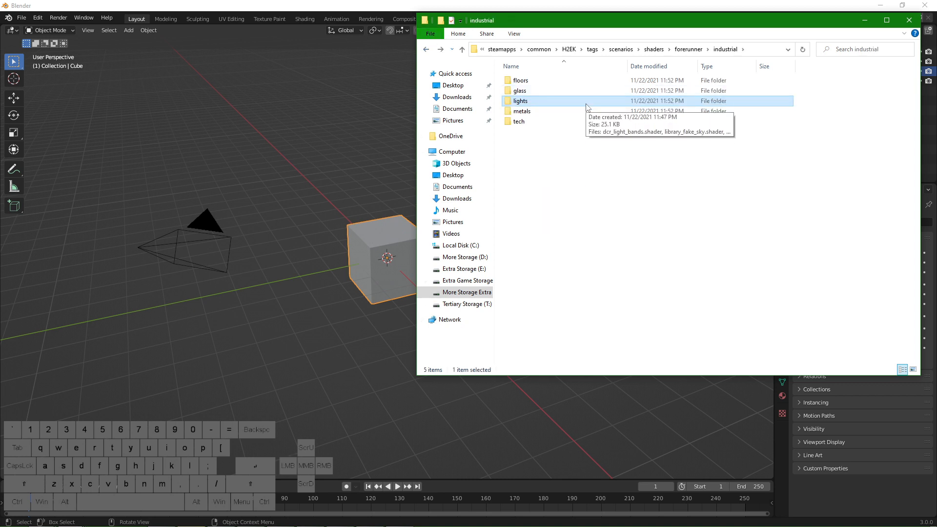
click(428, 49)
click(428, 50)
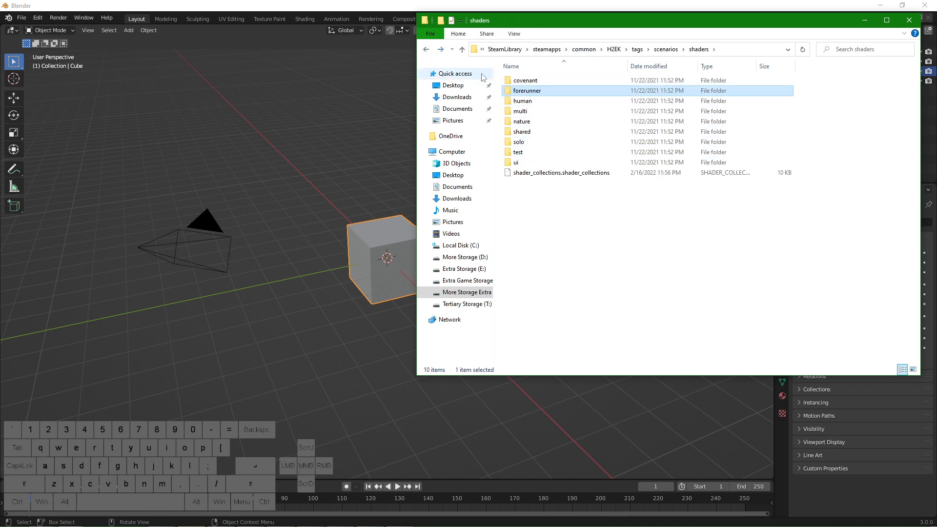
click(427, 55)
click(427, 55)
click(427, 55)
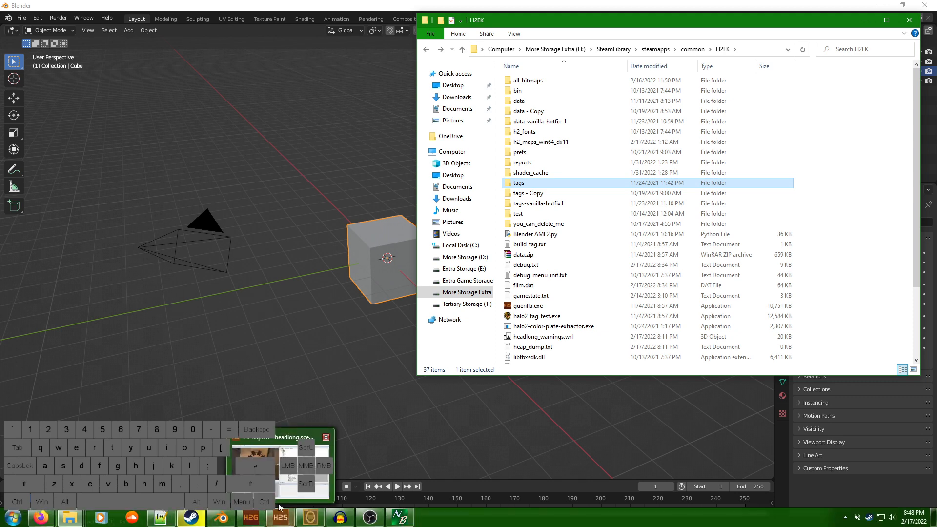
View the Osoyoos launcher window, and switch to Firefox to open the latest release page of the Osoyoos-Launcher repository.
click(305, 521)
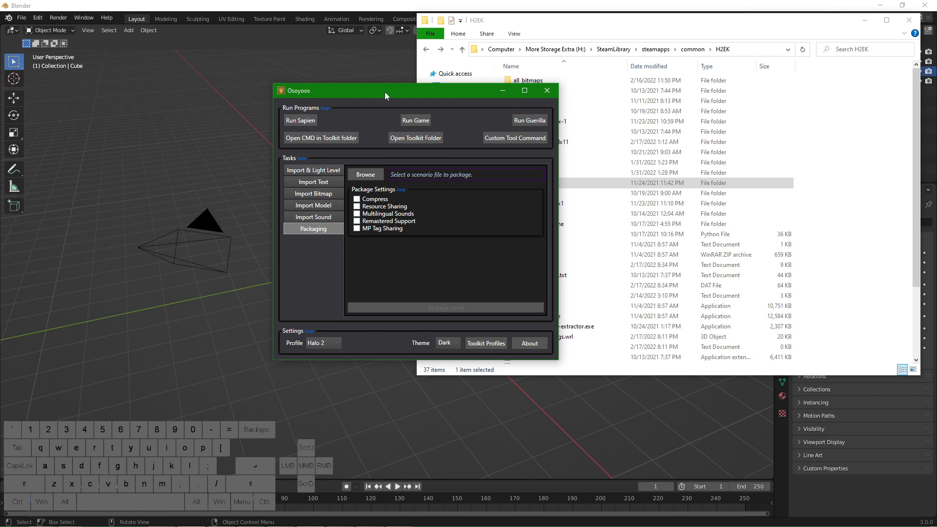
click(41, 521)
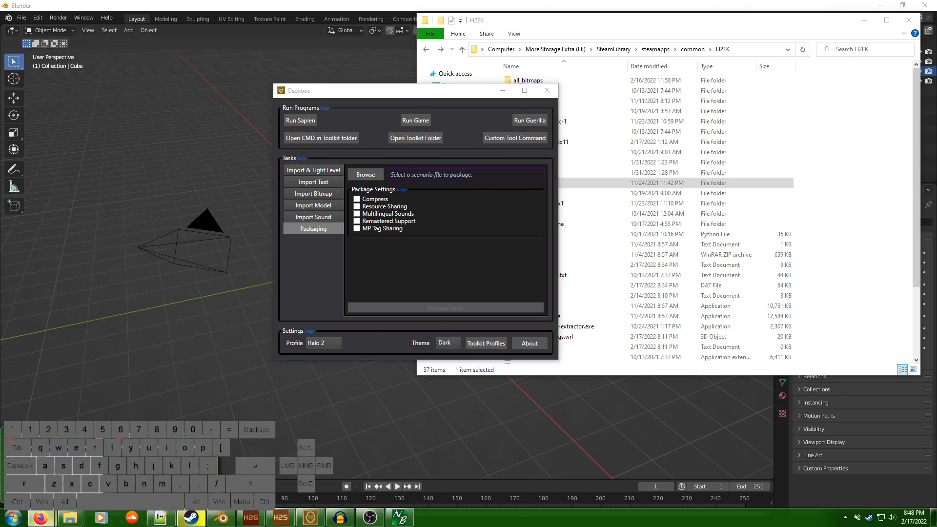
click(69, 469)
click(176, 6)
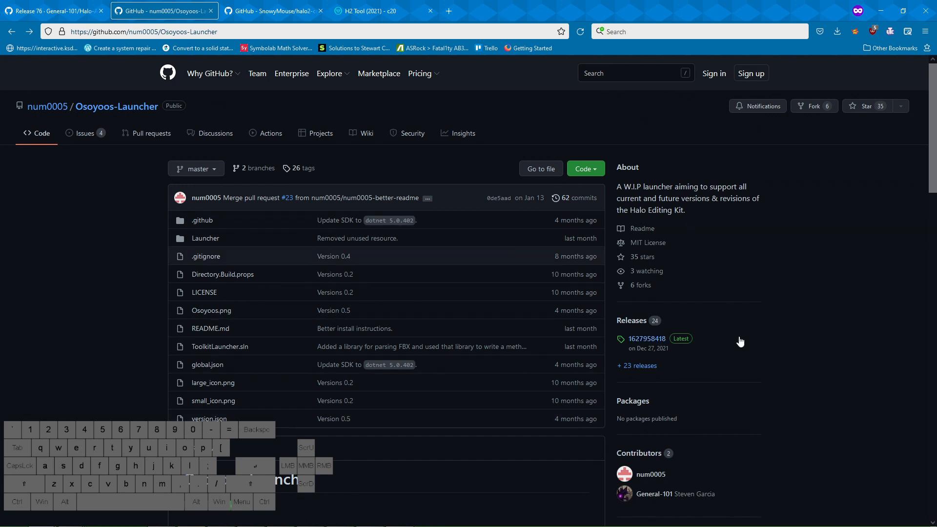
click(660, 344)
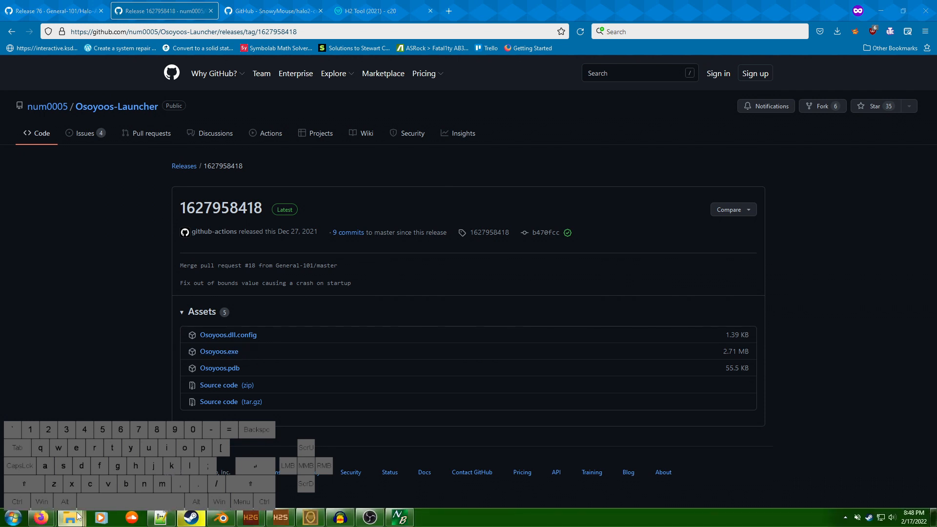
Bring up the Downloads folder to view the downloaded Osoyoos.exe, and put the folder window away.
click(70, 523)
click(273, 167)
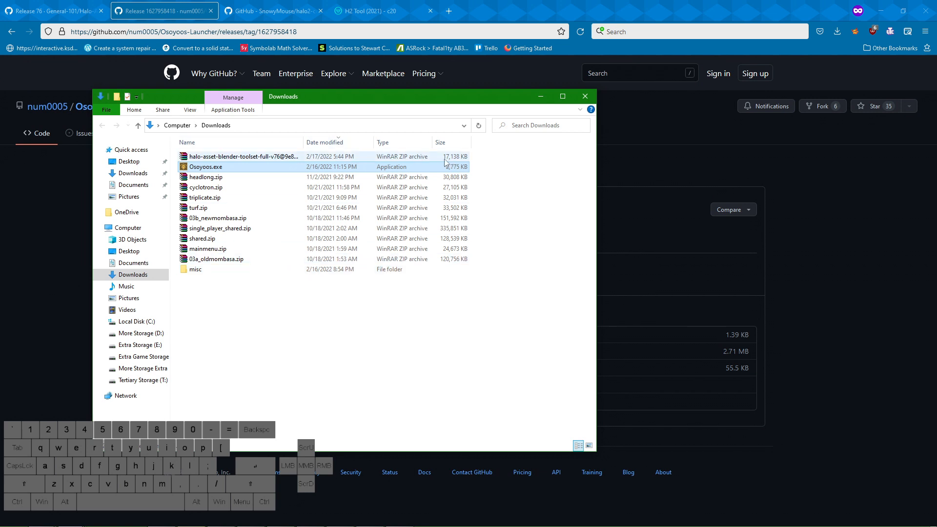
click(540, 96)
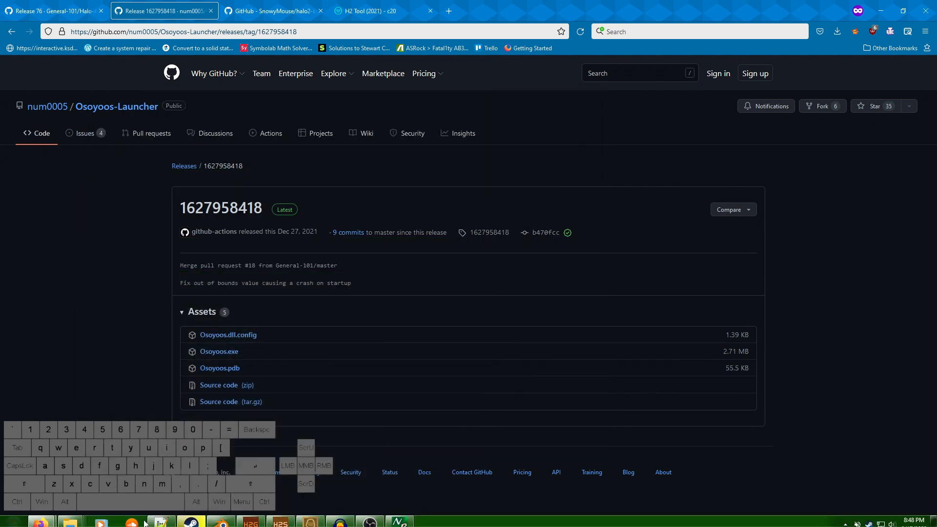
Switch to the Osoyoos launcher, open its toolkit profiles, and move the profiles window clear of the main launcher window.
click(300, 519)
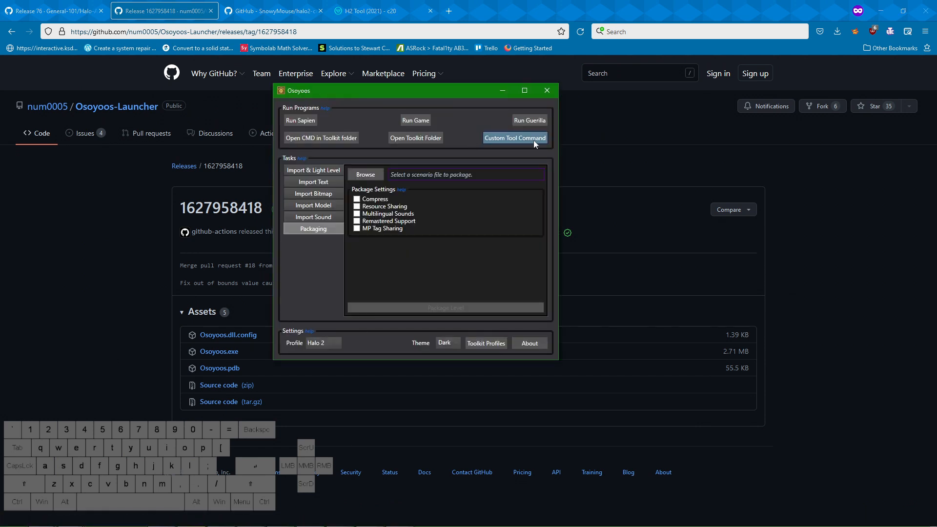
click(487, 341)
drag(182, 99, 202, 72)
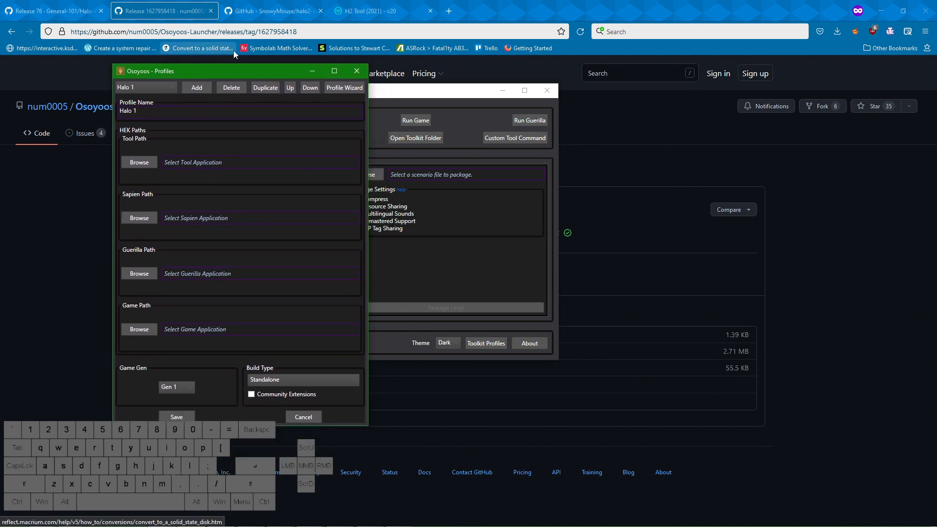
drag(233, 72, 219, 51)
Look through the available toolkit profiles and select the Halo 2 profile to show its paths.
click(136, 69)
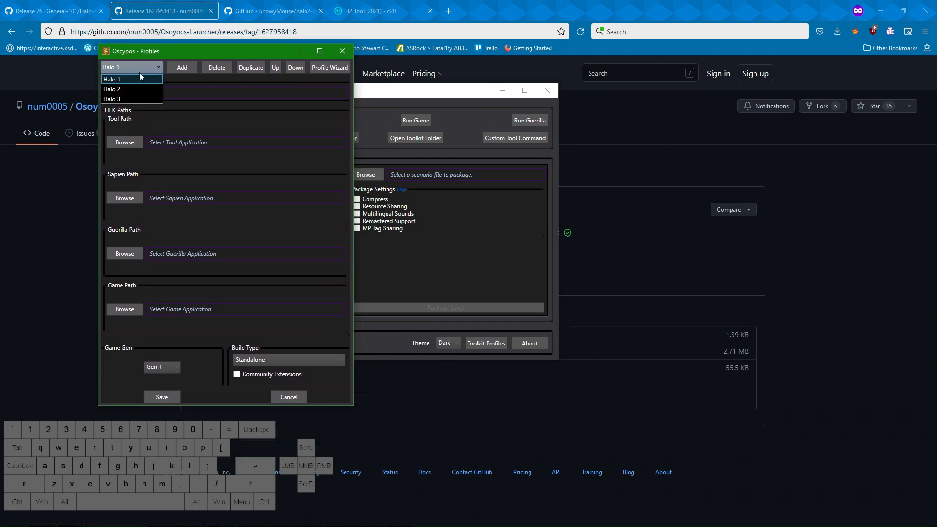
click(186, 54)
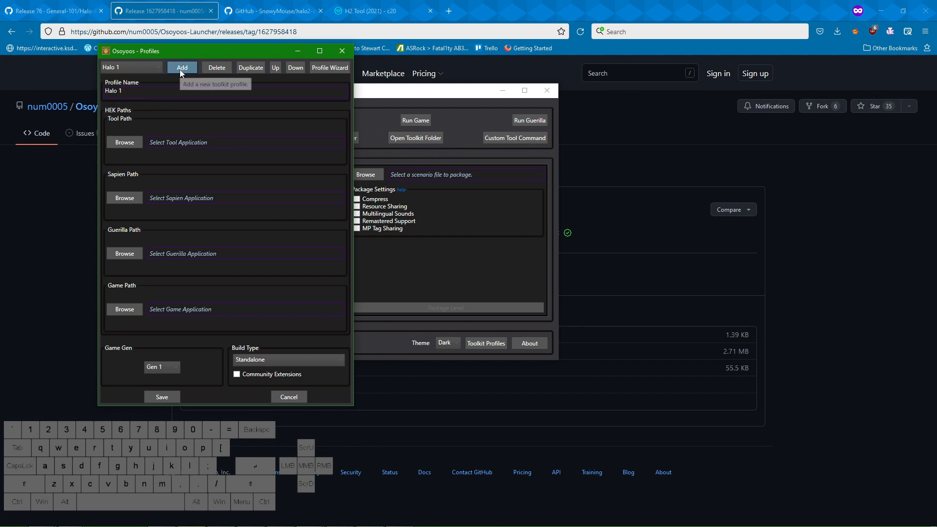
click(139, 66)
click(185, 94)
drag(124, 91, 104, 91)
click(122, 91)
click(135, 69)
click(128, 89)
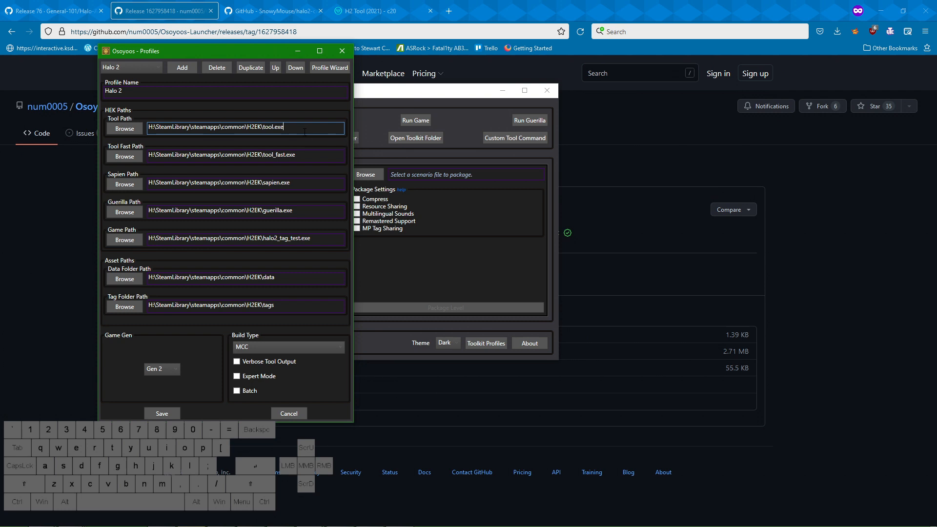
Review the profile's tool and data folder paths, and bring up the H2EK folder with its full path shown for comparison.
click(323, 159)
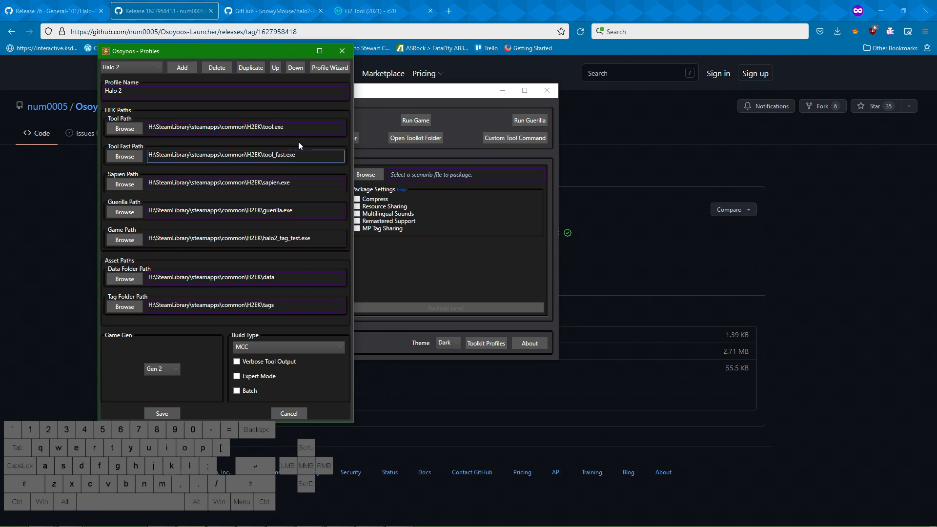
drag(276, 279, 196, 278)
click(267, 277)
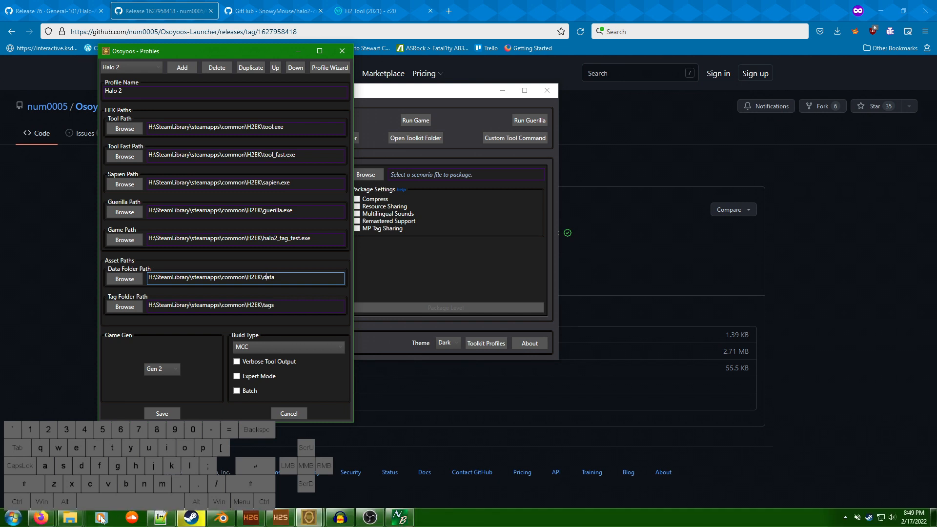
click(71, 519)
click(224, 469)
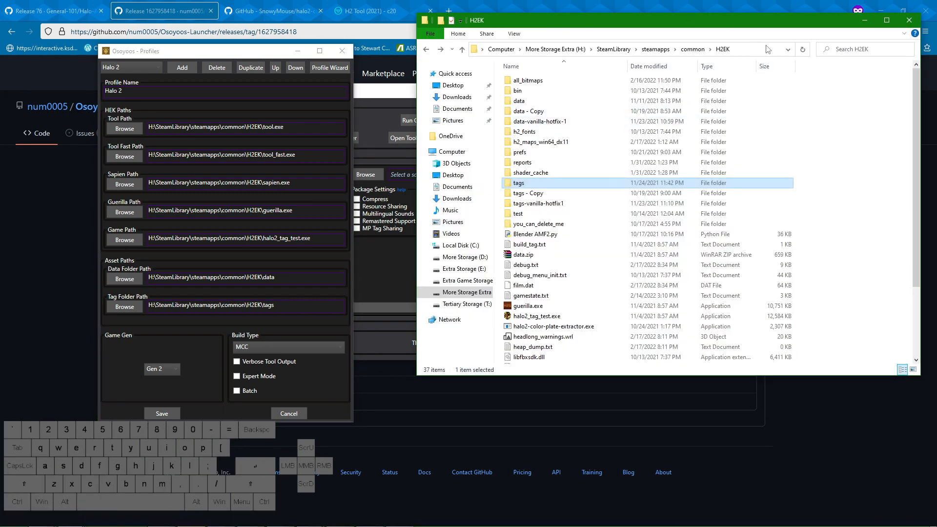
click(623, 49)
click(610, 50)
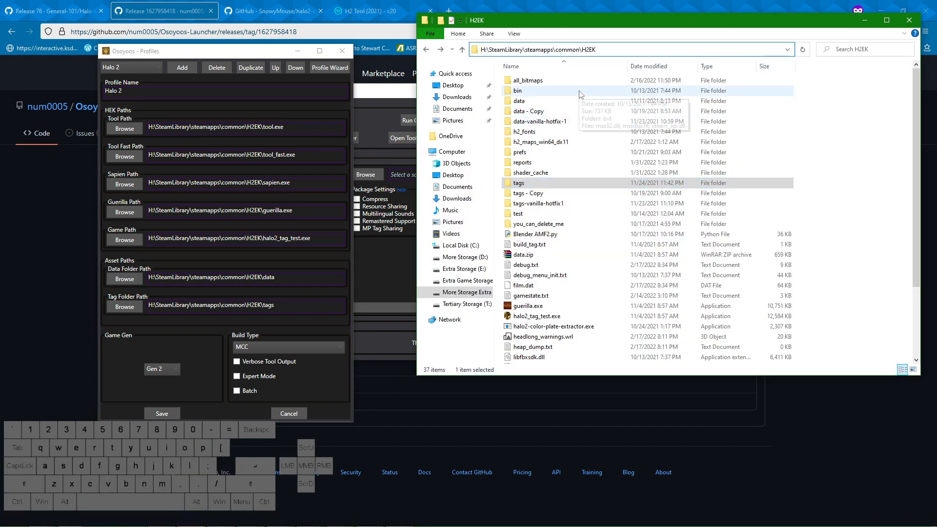
Check the Tool Path and Tool Fast Path against tool.exe and tool_fast.exe in the H2EK folder.
click(287, 127)
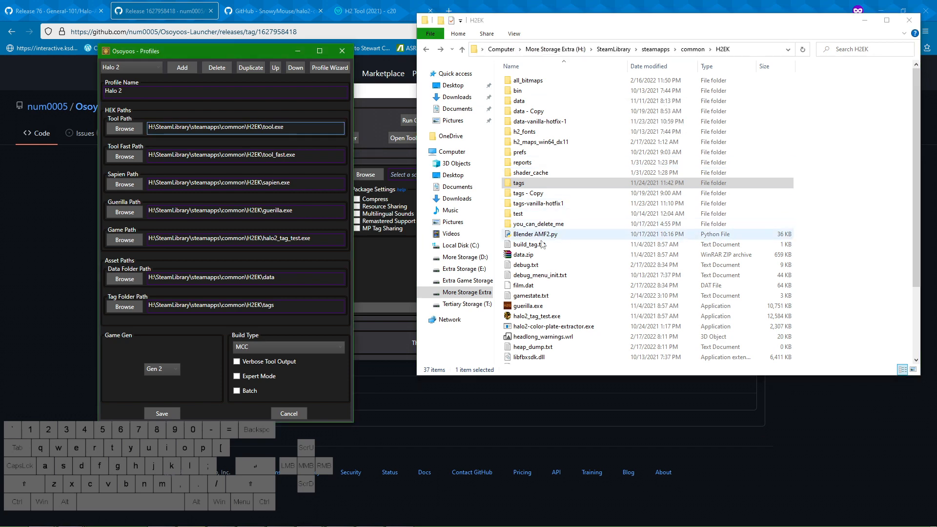
scroll(542, 273, down, 3)
click(537, 338)
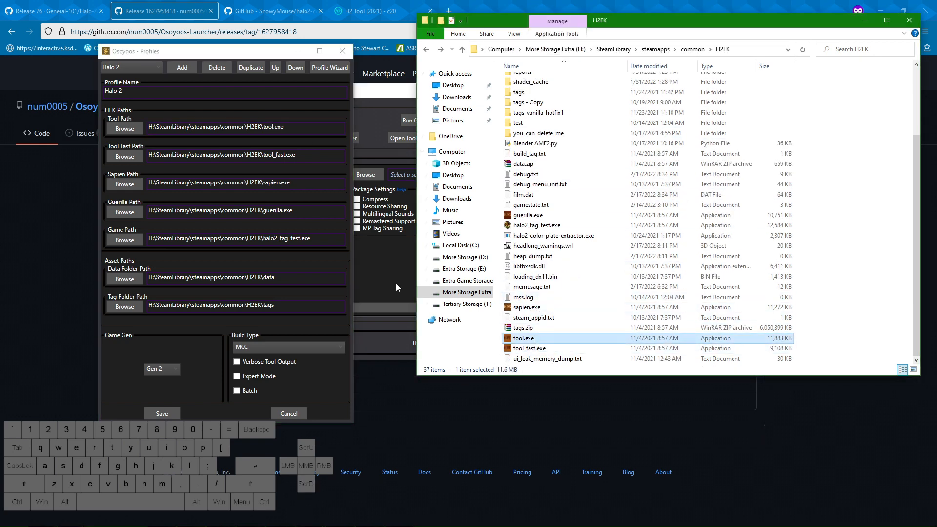
click(288, 128)
click(303, 155)
click(556, 348)
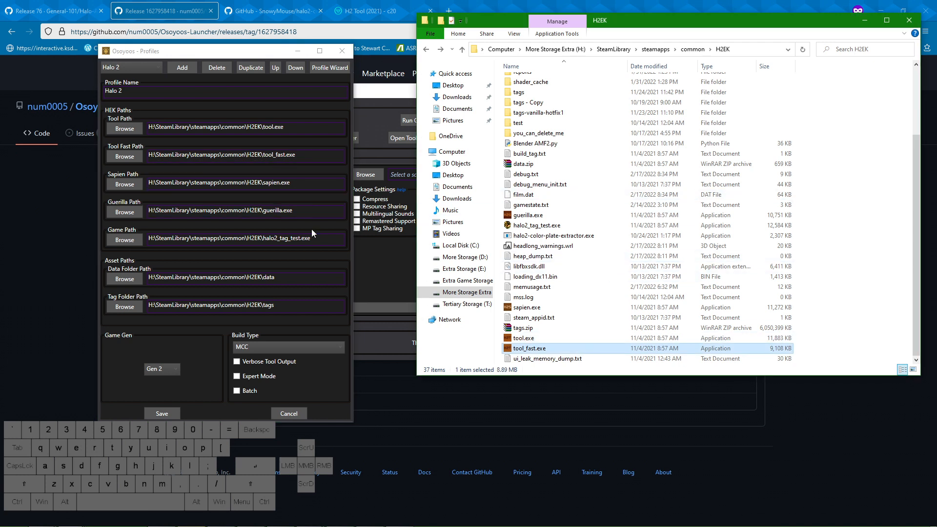
Check the profile's Game Path against halo2_tag_test.exe in the H2EK folder.
click(287, 239)
drag(325, 243, 270, 238)
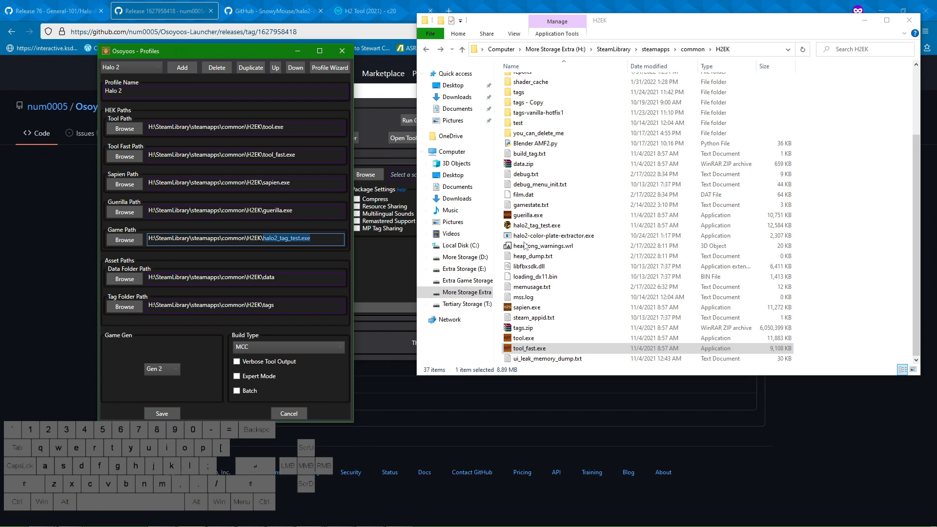
click(316, 243)
drag(316, 243, 109, 240)
click(550, 226)
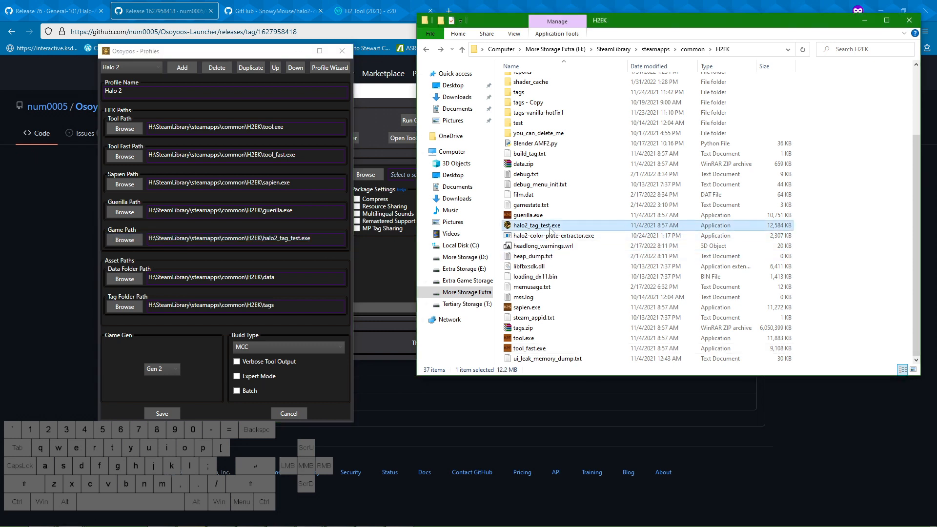
click(536, 227)
drag(833, 230, 495, 222)
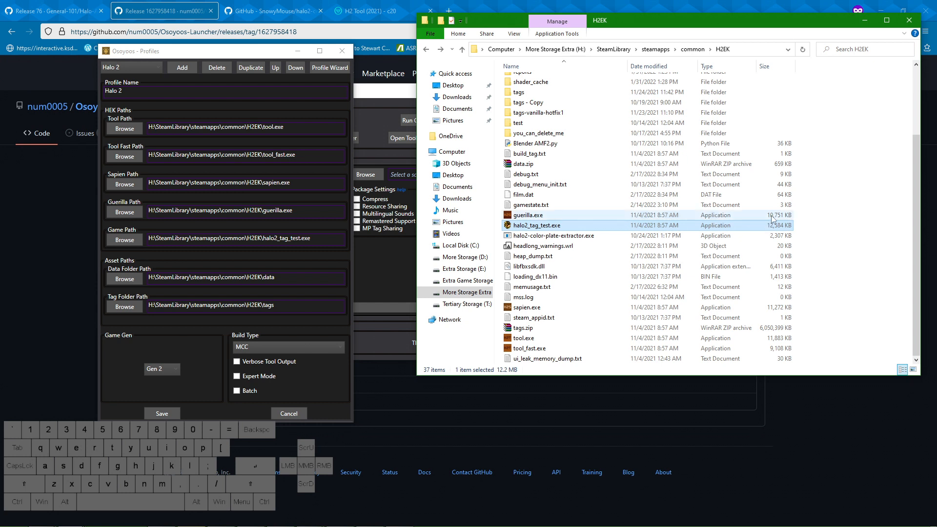
click(608, 92)
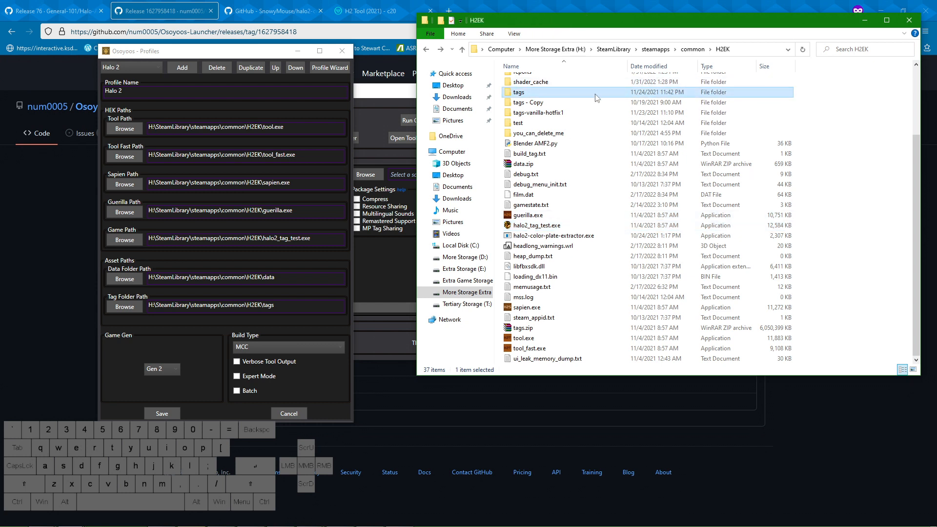
mouse_move(596, 92)
drag(315, 239, 69, 232)
drag(314, 239, 82, 227)
click(316, 240)
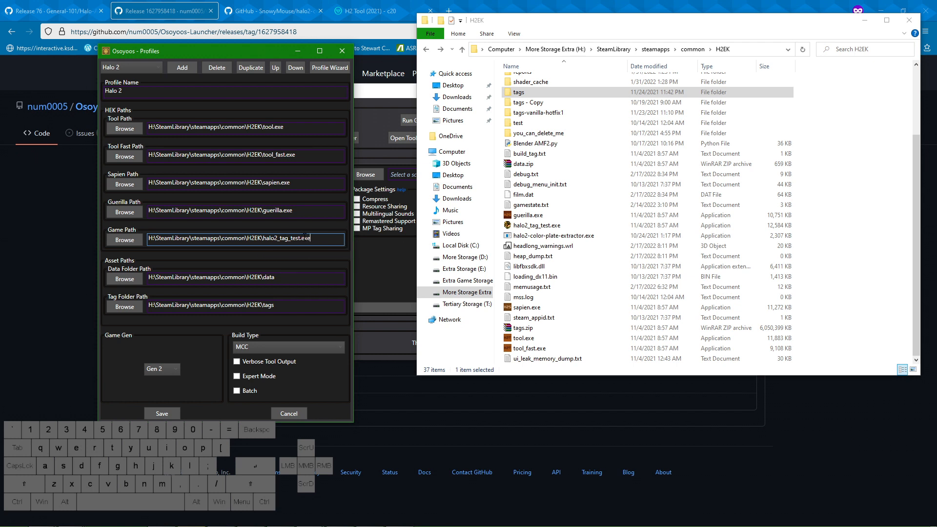
Use MCC as the build type and Gen 2 as the game generation, and save the Halo 2 profile.
click(249, 347)
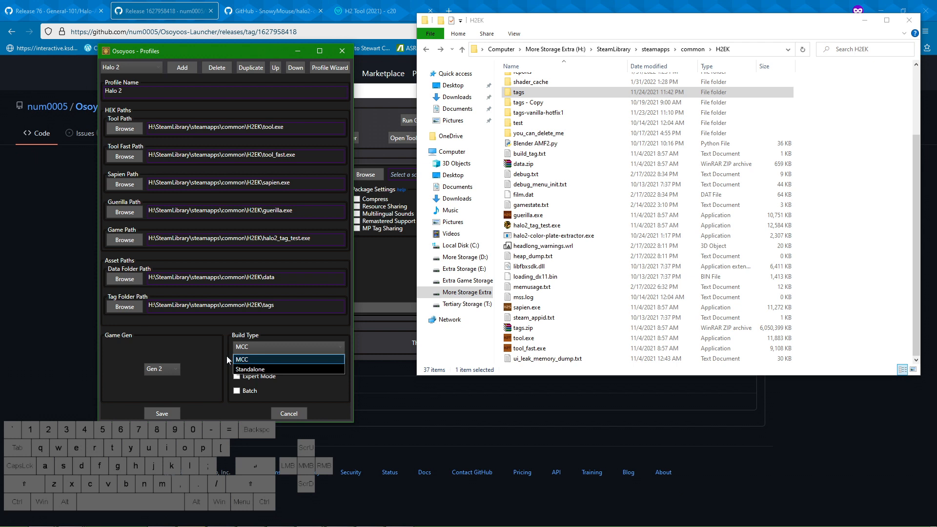
click(246, 360)
click(176, 368)
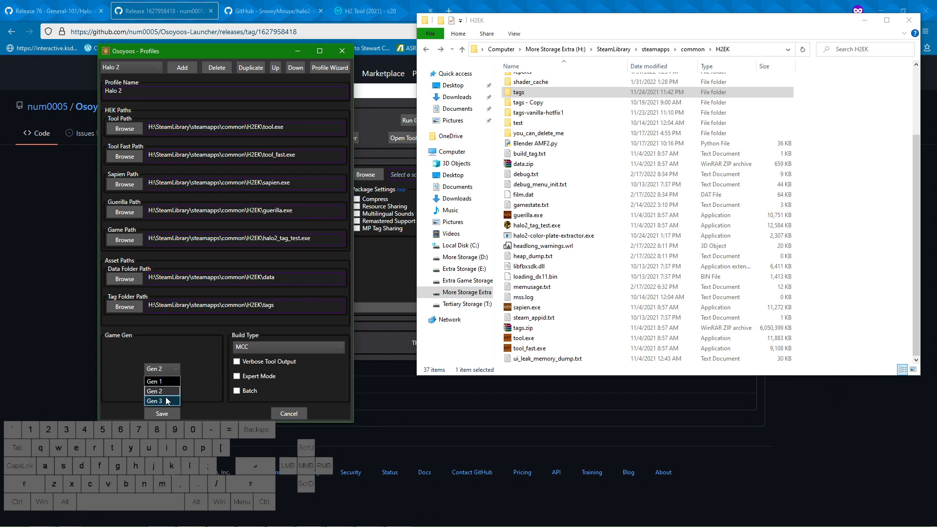
click(183, 378)
click(167, 413)
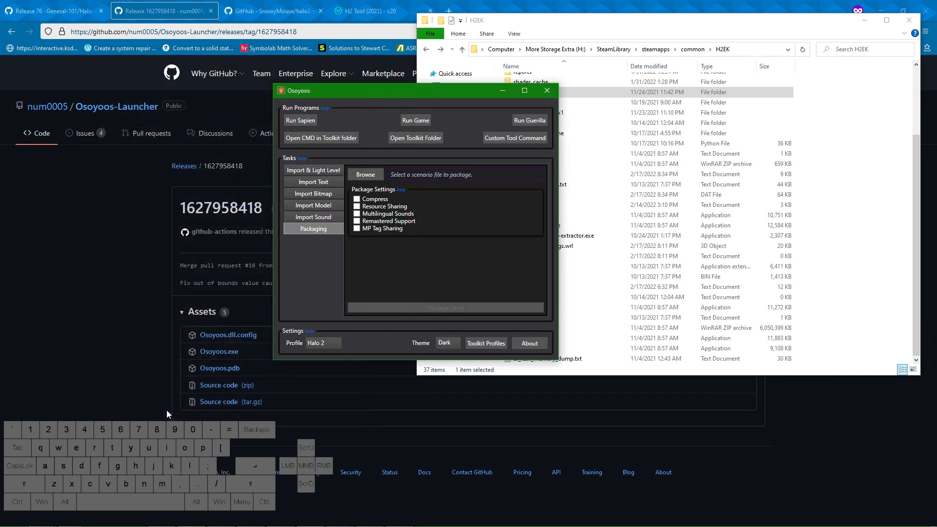
Open the launcher's custom tool command prompt, and locate tool.exe in the H2EK folder before putting the folder window away.
click(500, 142)
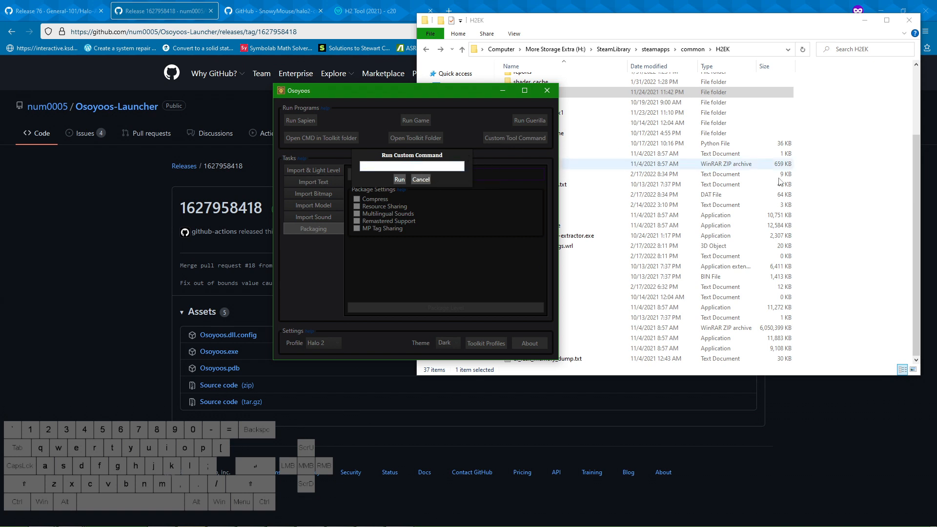
click(890, 243)
click(515, 329)
click(519, 338)
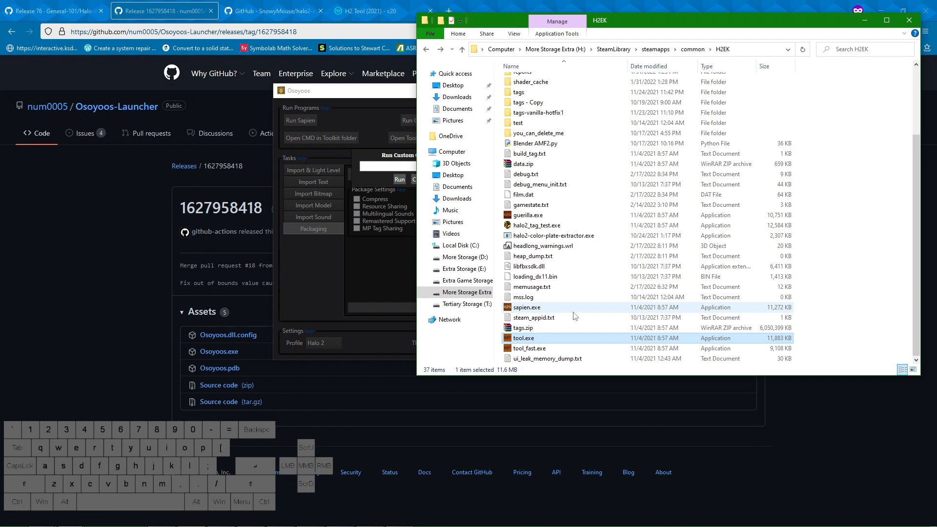
click(865, 20)
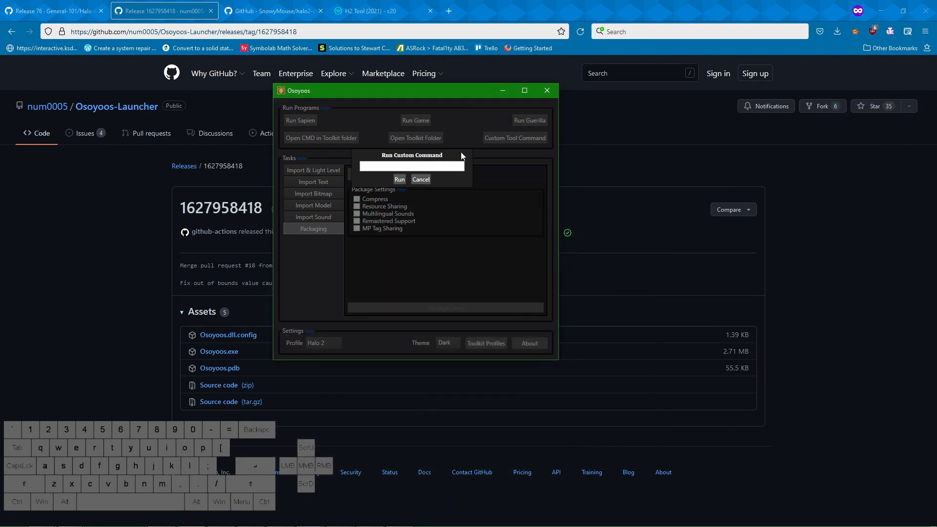
Copy extract-structure-data from the Notepad++ notes into the custom command field and add an opening quotation mark after it.
click(408, 166)
click(161, 517)
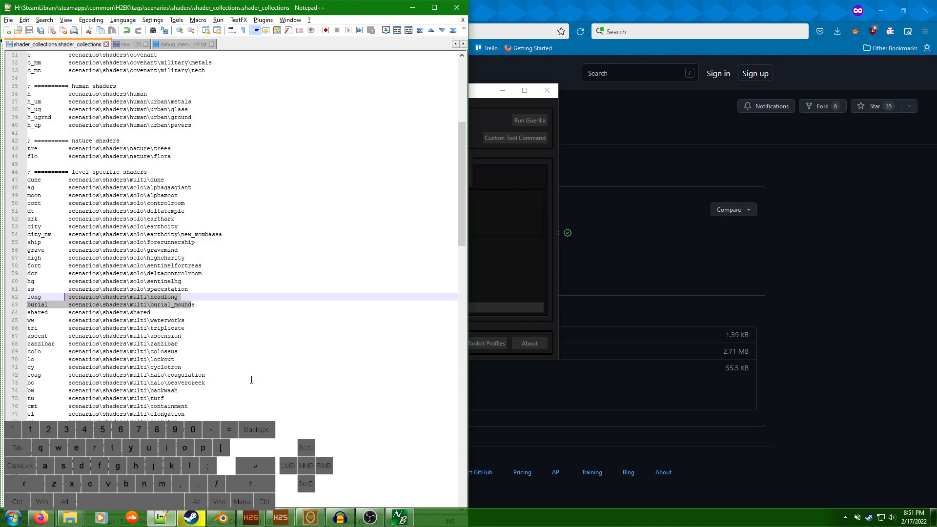
click(129, 44)
click(128, 63)
drag(127, 73, 12, 78)
key(ctrl+c)
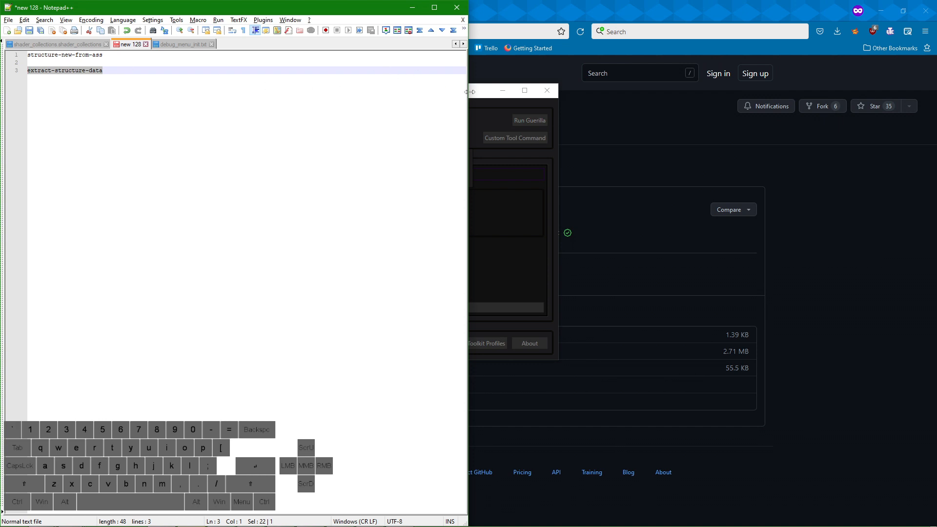
click(412, 7)
key(ctrl+v)
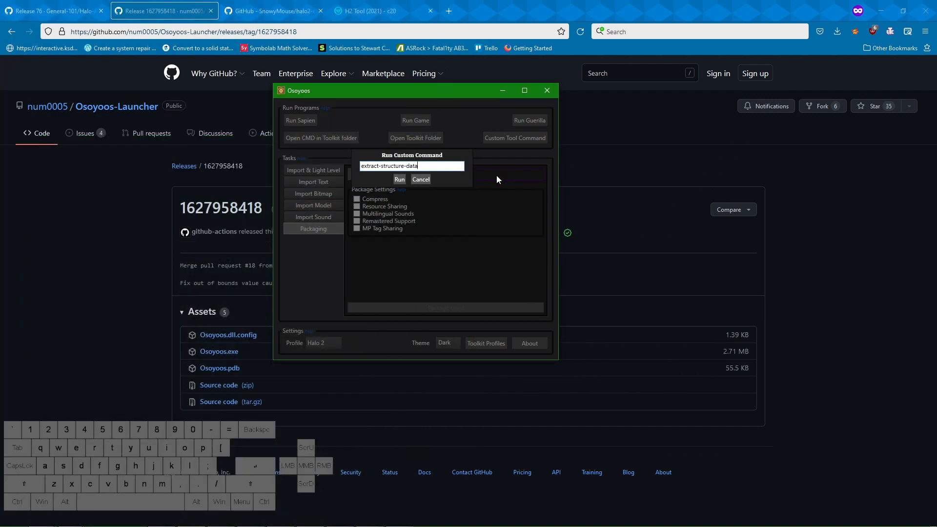
text(")
Browse from the H2EK folder into tags\scenarios\multi\headlong.
click(70, 518)
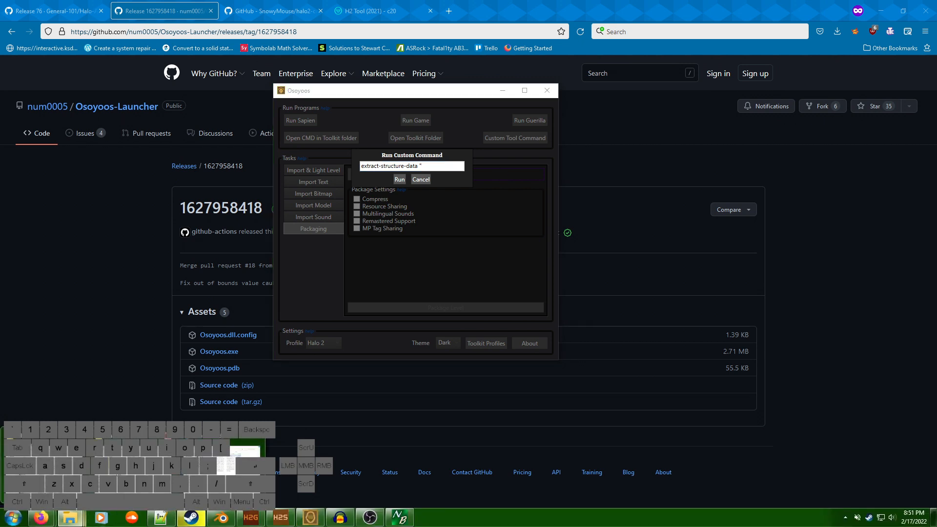
click(71, 466)
scroll(546, 146, up, 3)
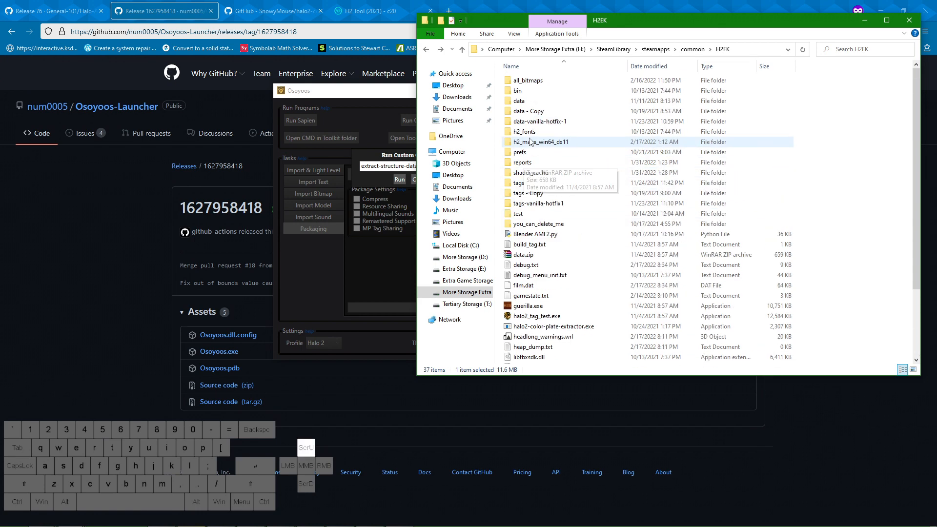
double_click(527, 182)
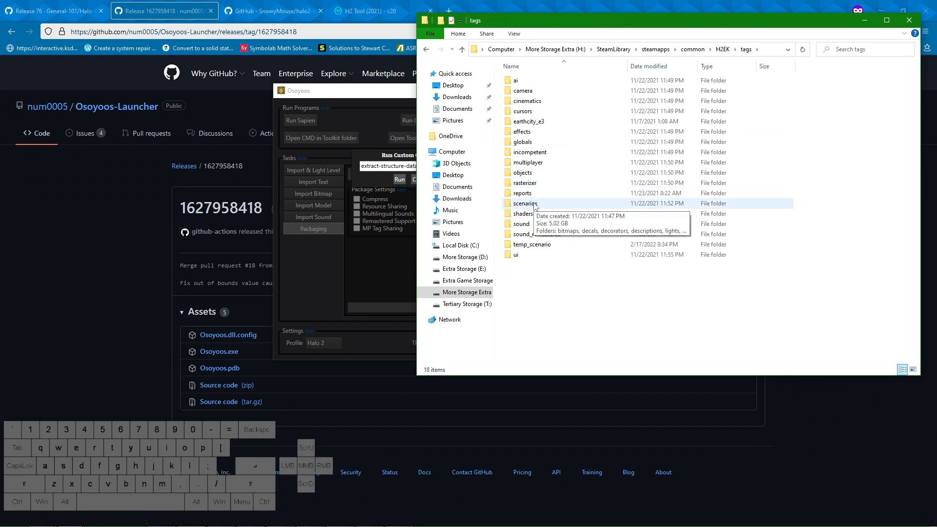
double_click(534, 205)
click(528, 133)
double_click(528, 133)
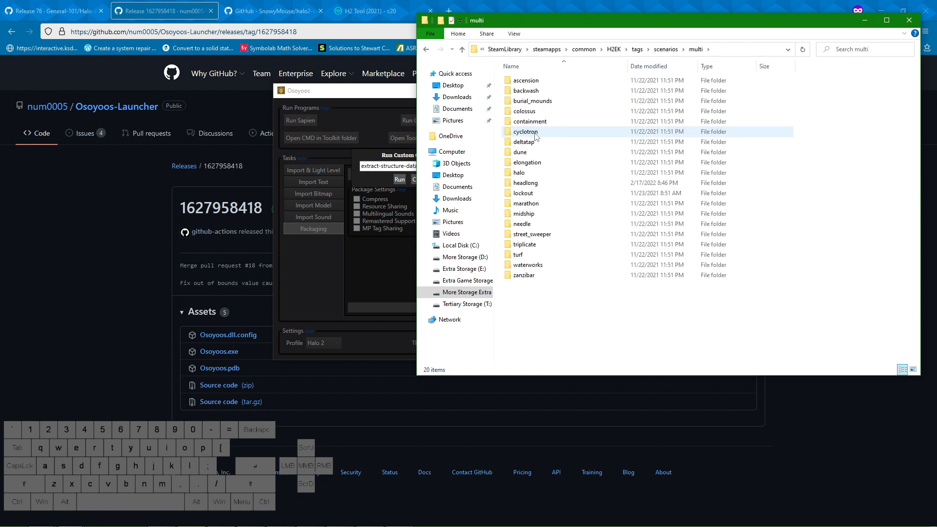
double_click(540, 183)
Delete all the auto-backup scenario files from the headlong folder, and select headlong.scenario_structure_bsp.
drag(851, 168, 556, 97)
key(Delete)
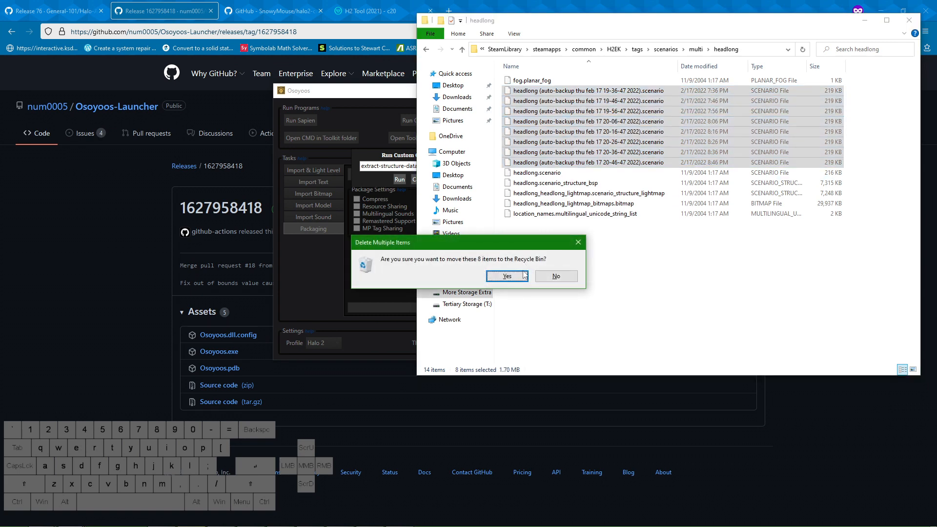
key(Return)
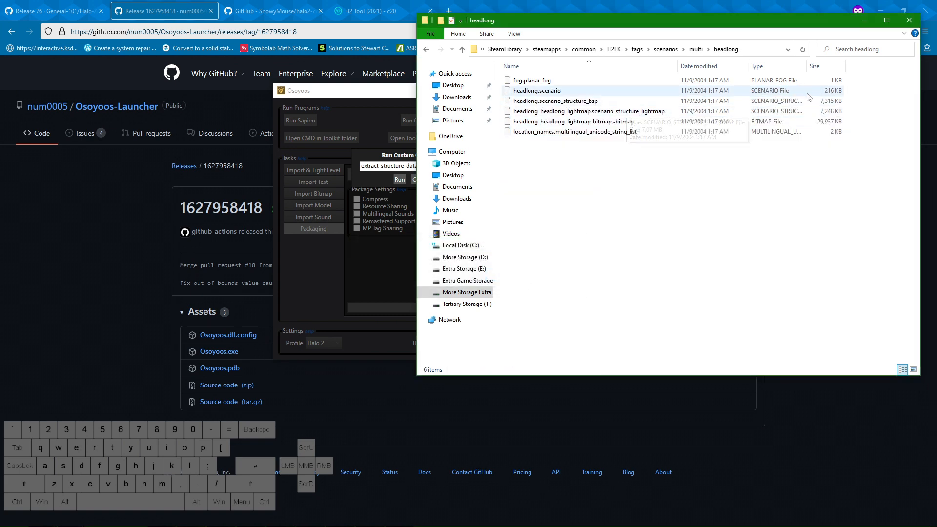
click(543, 105)
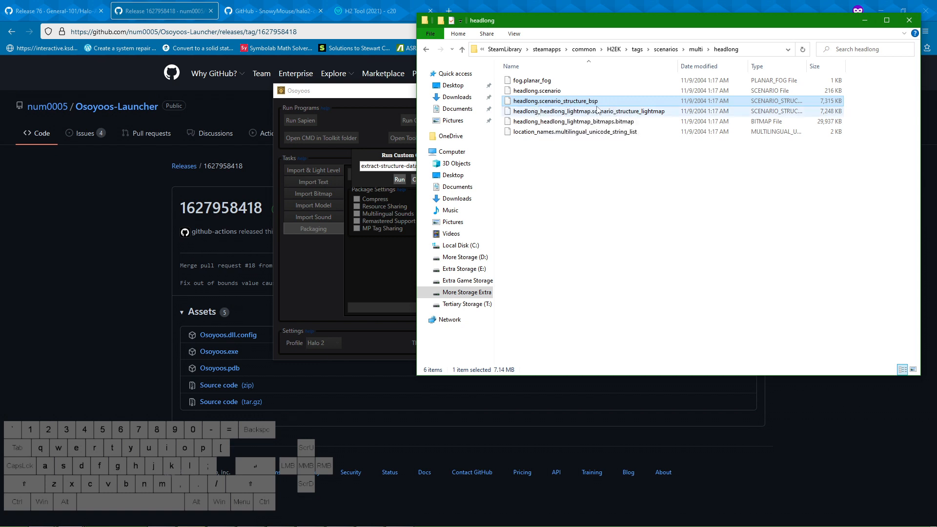
Select all the files in the headlong folder, and switch to H2 Sapien to view the ground area of the level.
click(543, 93)
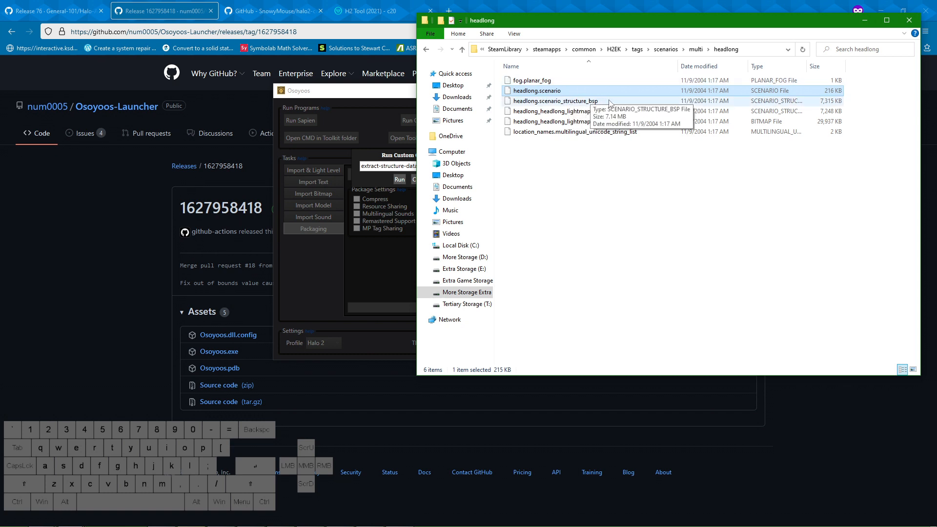
drag(713, 156, 503, 76)
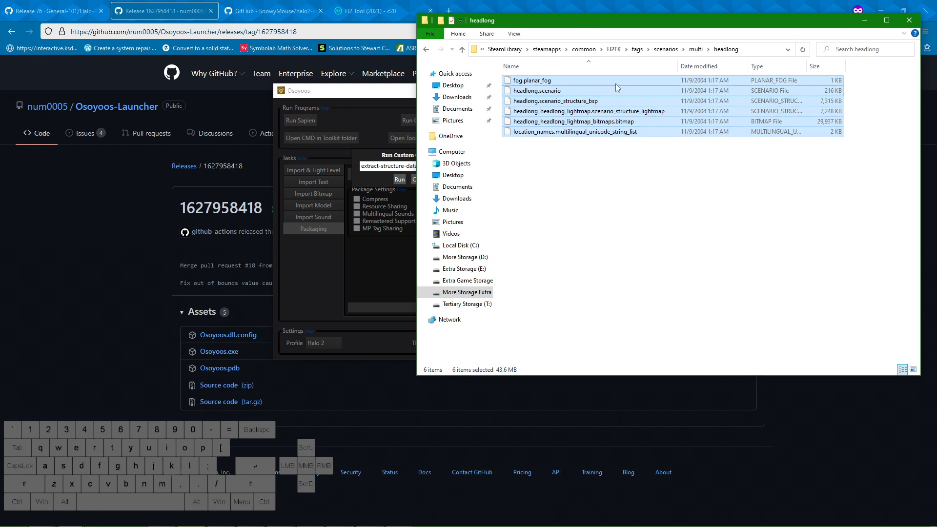
mouse_move(311, 521)
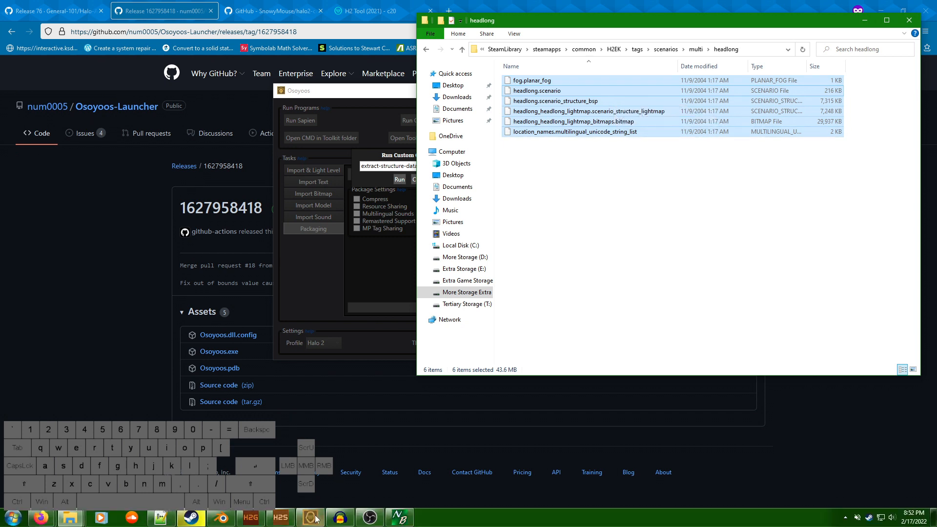
click(282, 518)
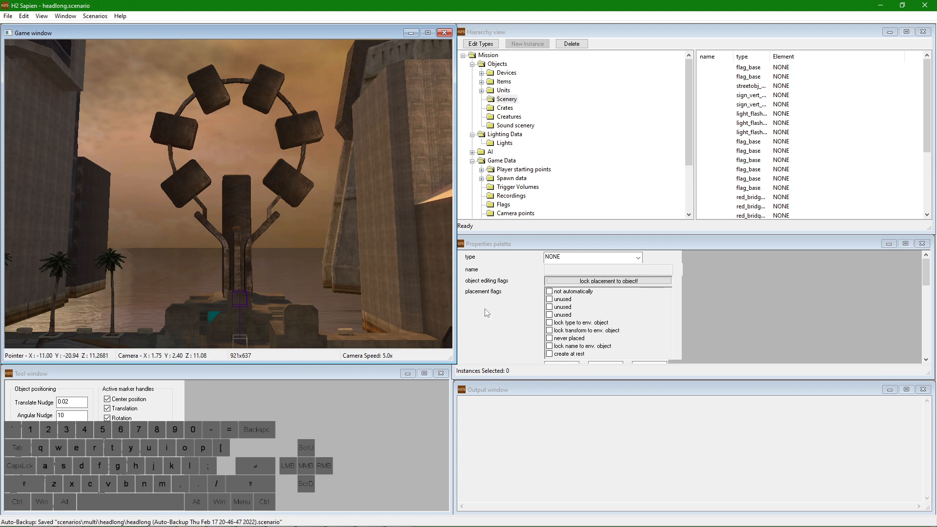
middle_drag(234, 198, 14, 232)
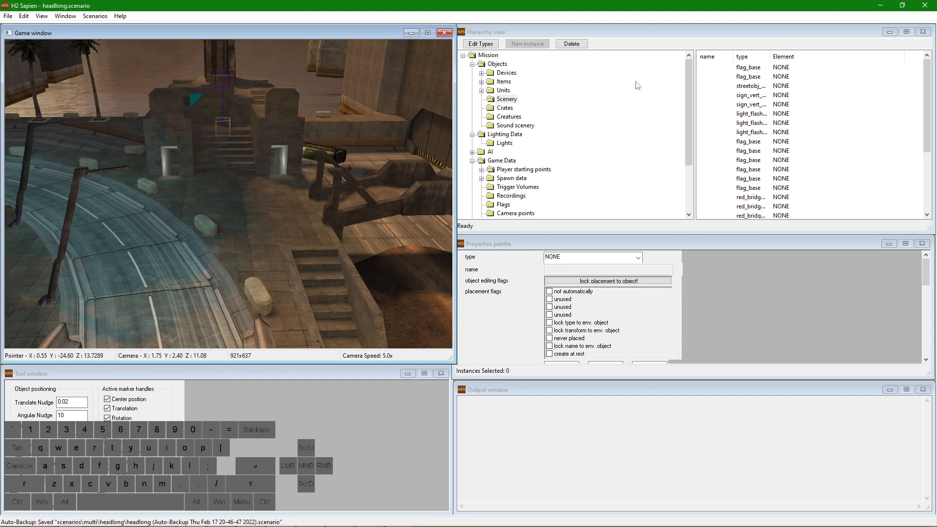
Collapse the Lighting Data branch in the mission hierarchy, and select Scenery under Objects.
click(471, 64)
click(463, 55)
click(463, 55)
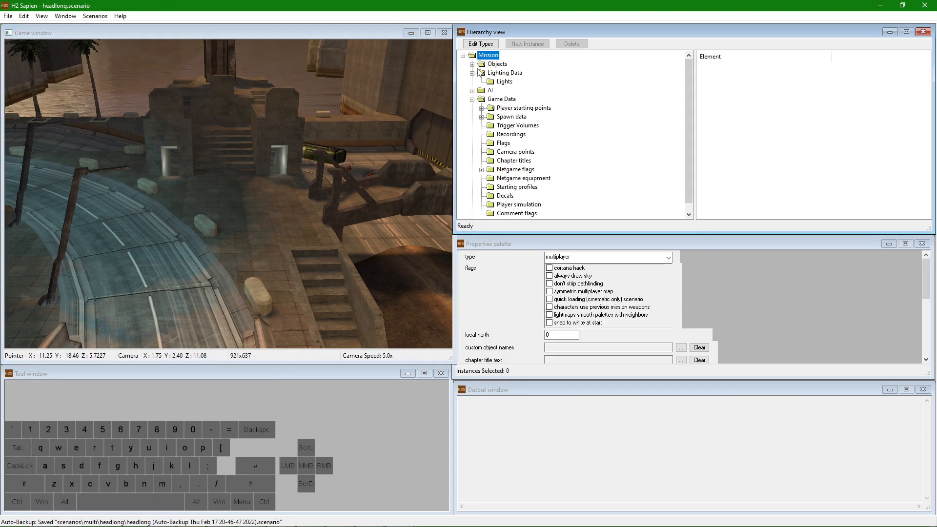
click(472, 73)
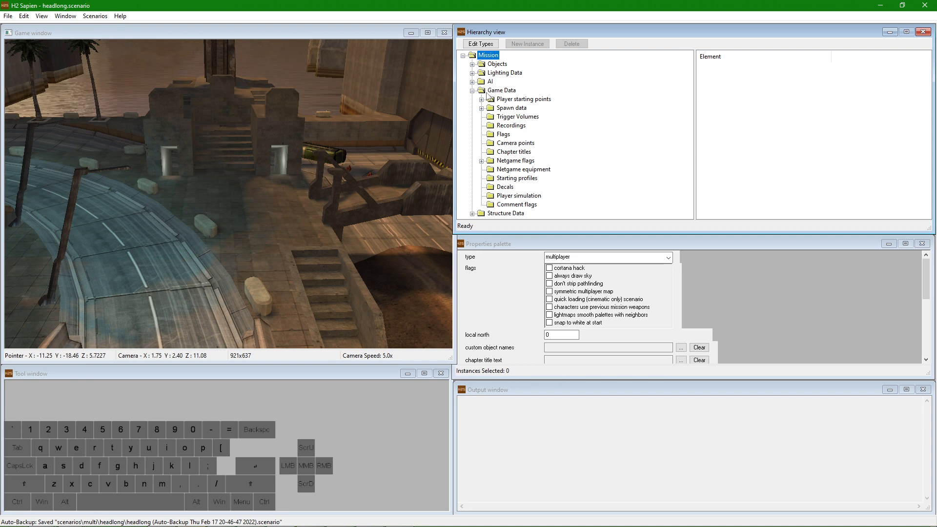
click(472, 65)
click(506, 99)
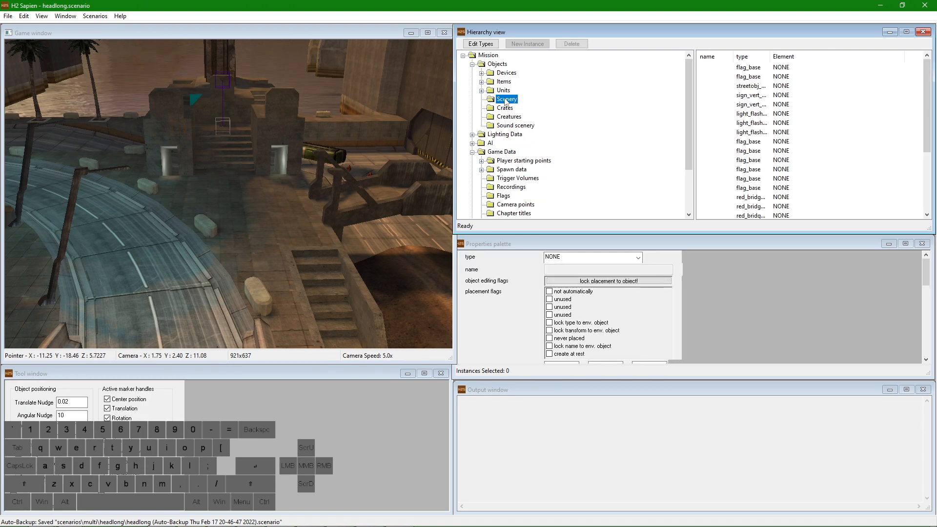
Place a streetobj_dumpster scenery object near the stairs in the level, and delete it again.
right_click(274, 233)
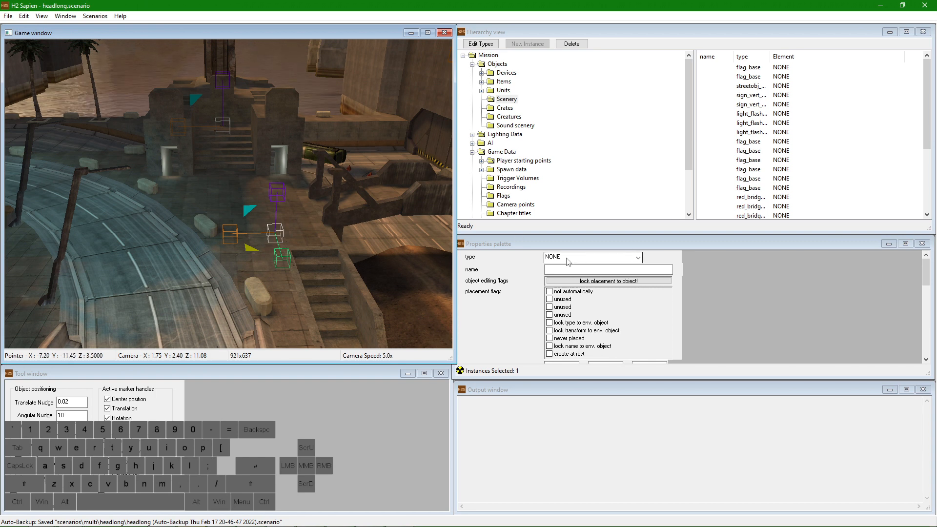
click(638, 258)
click(574, 289)
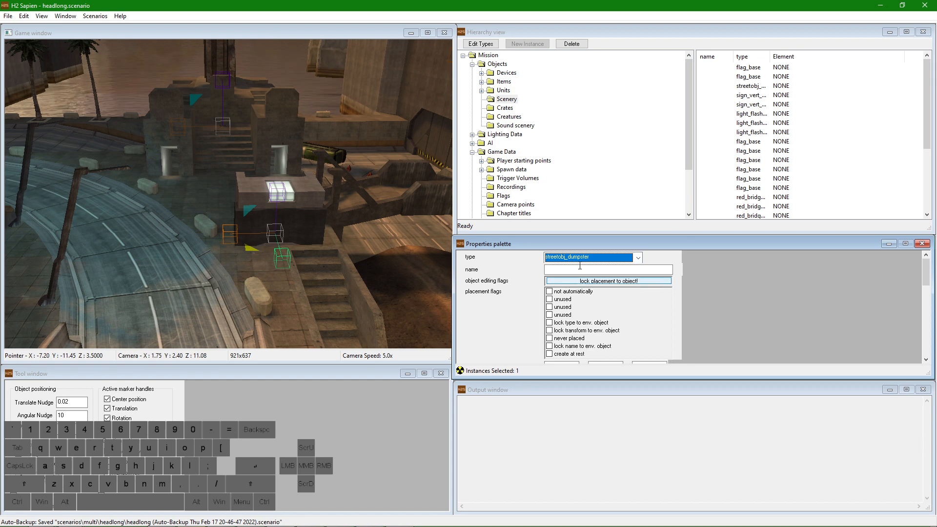
middle_drag(284, 225, 271, 228)
key(Delete)
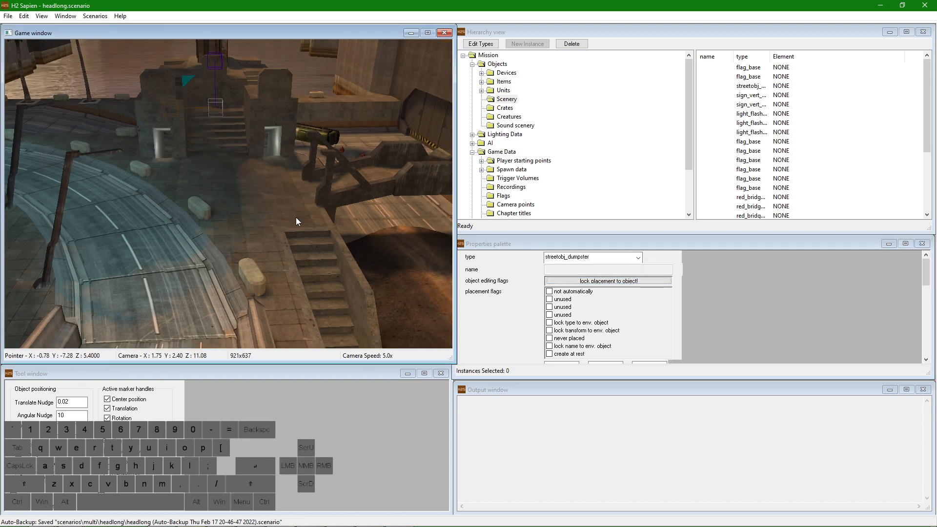
mouse_move(295, 215)
middle_down()
mouse_move(283, 196)
mouse_move(294, 216)
middle_up()
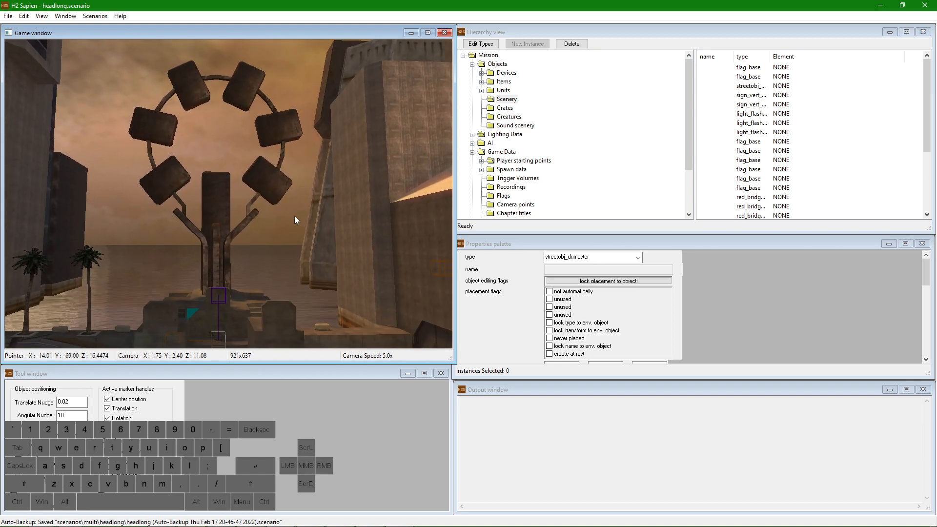
middle_drag(241, 194, 229, 210)
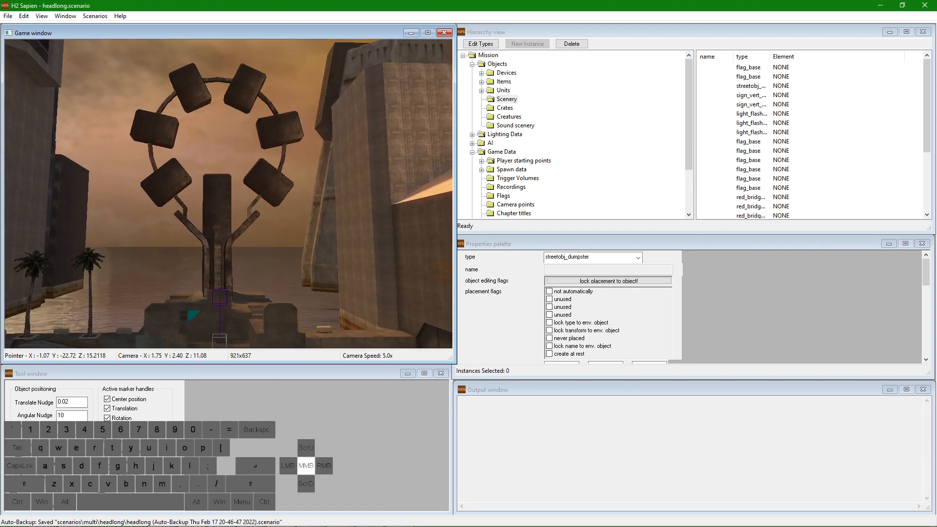
Select headlong.scenario_structure_bsp in the headlong folder, and switch back to the Osoyoos custom command prompt.
key(alt+Tab)
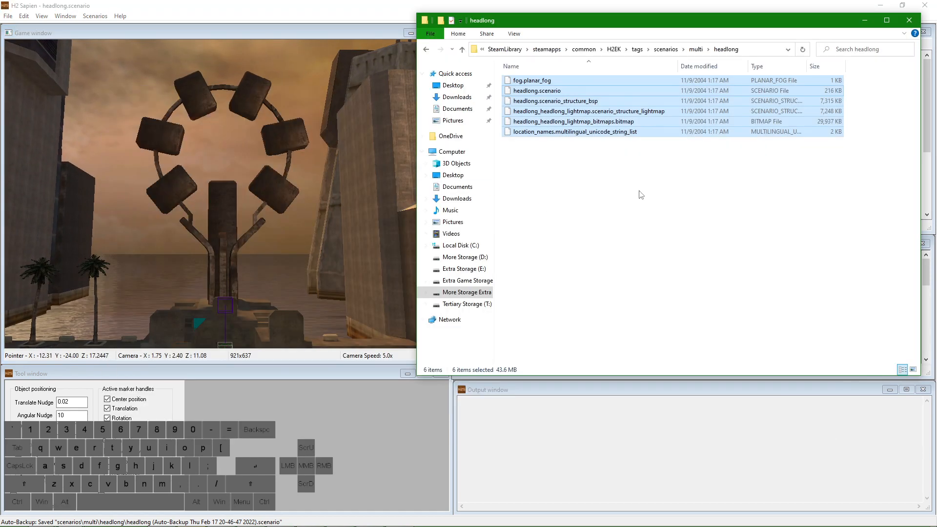
click(619, 101)
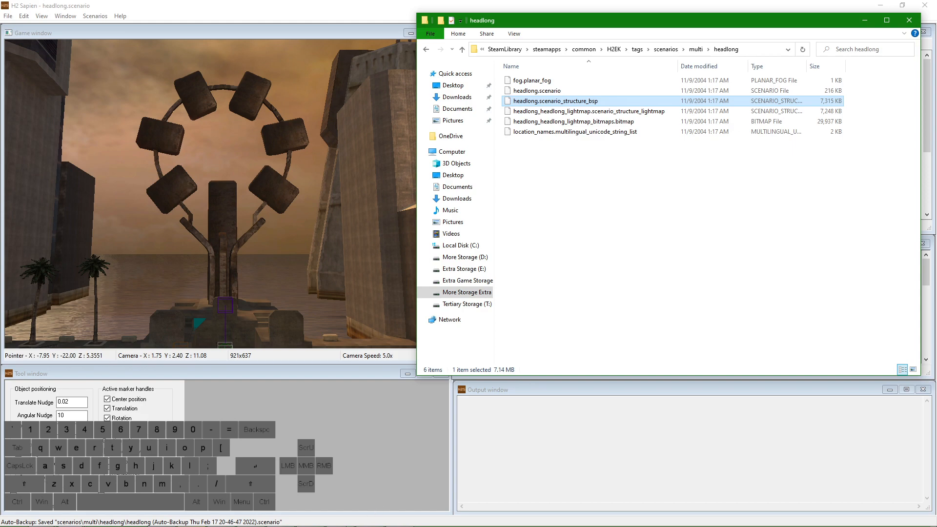
click(231, 520)
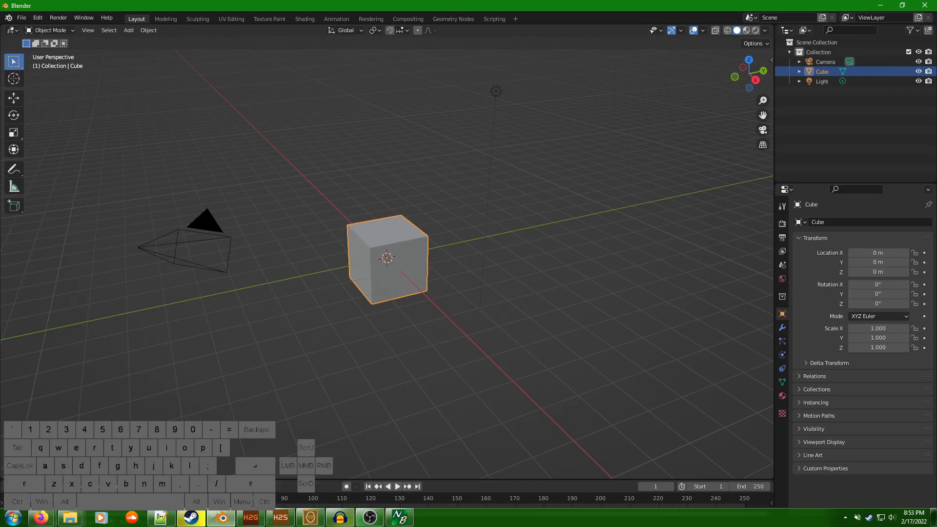
click(70, 518)
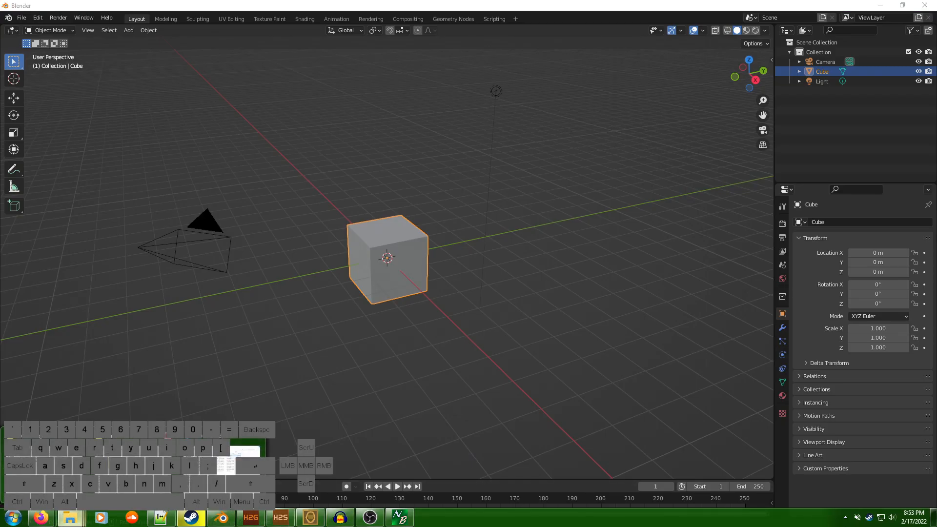
click(313, 518)
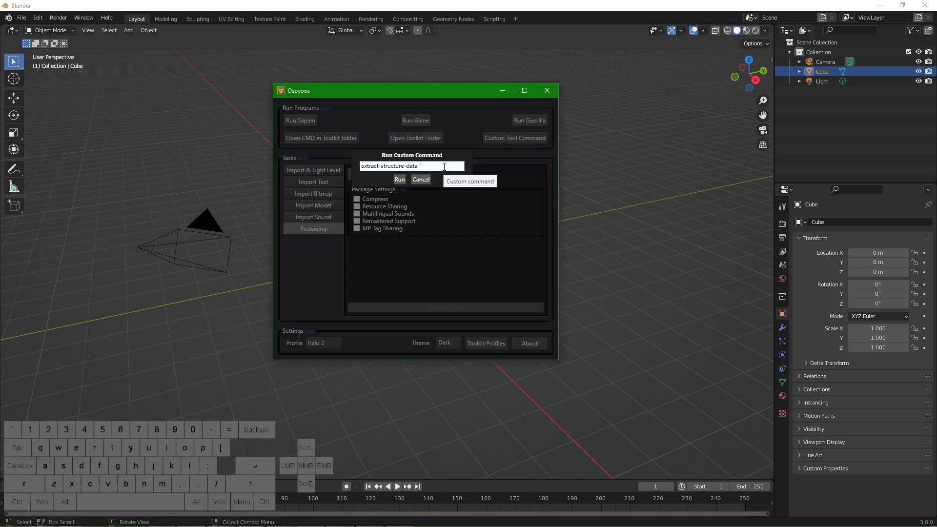
Complete the custom command as extract-structure-data "scenarios\multi\headlong\headlong" and run it.
text(scen)
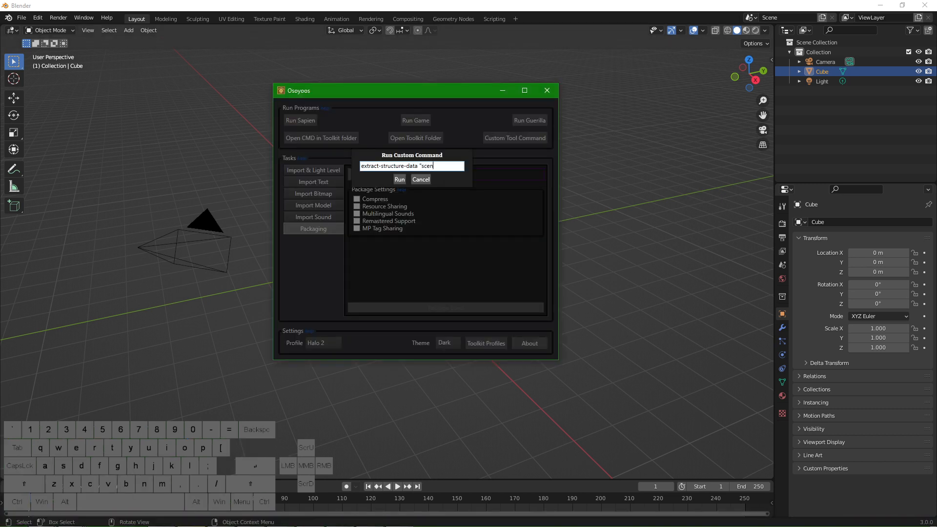
text(arios\mul)
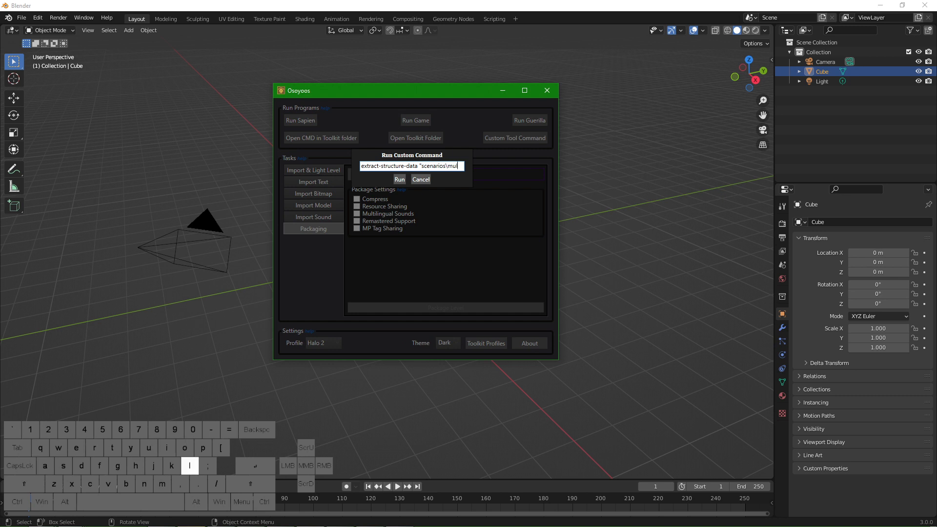
text(ti\headlo)
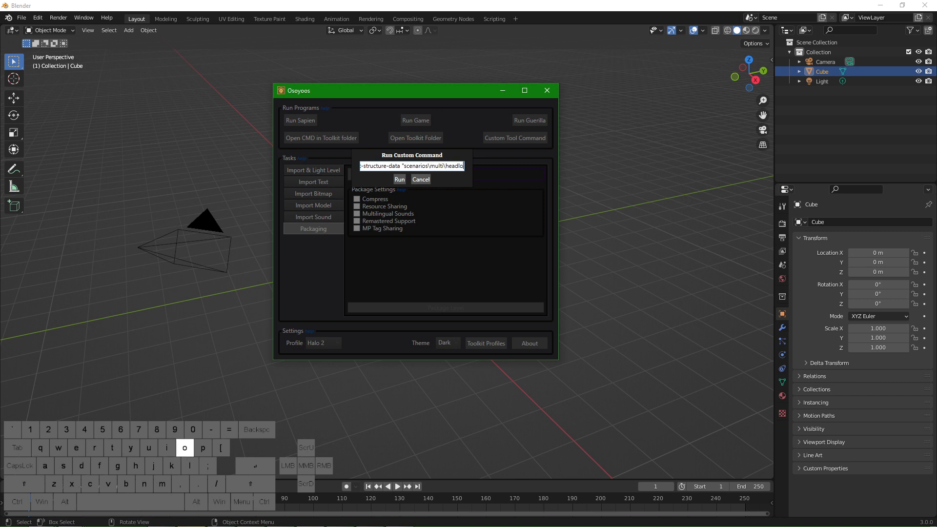
text(ng\long\lo)
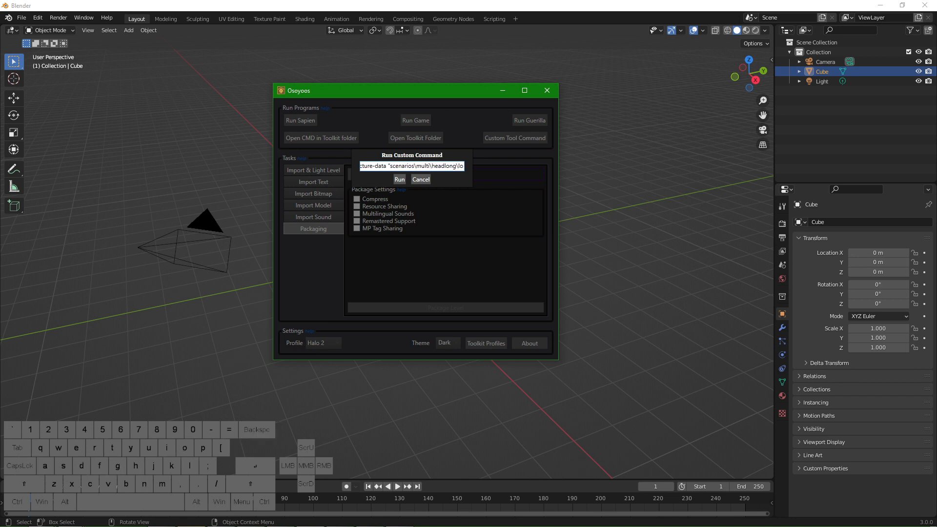
key(BackSpace)
key(BackSpace)
key(BackSpace)
text(eadlong)
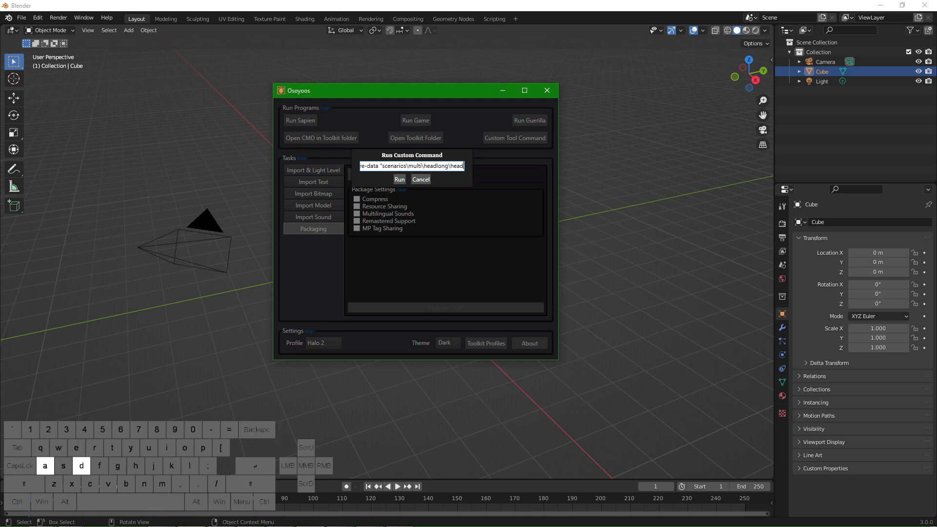
text(\)
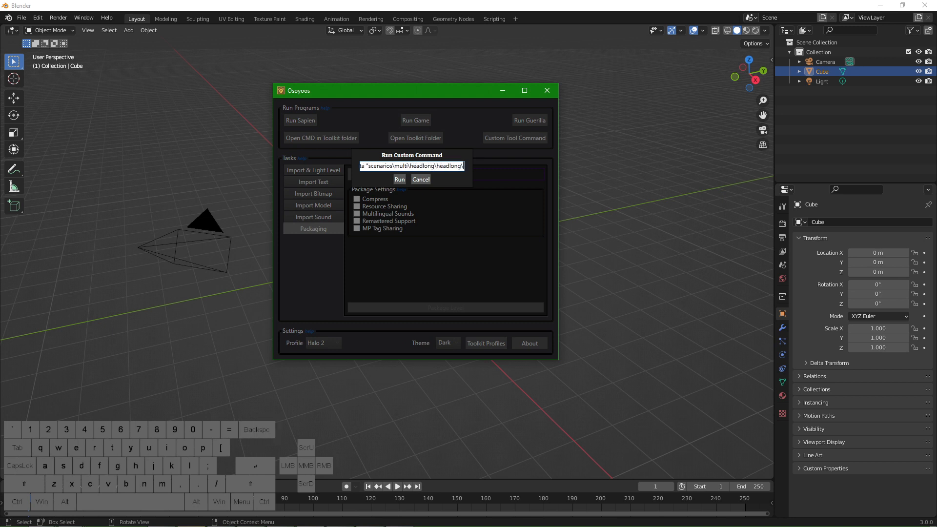
key(BackSpace)
text(")
click(399, 180)
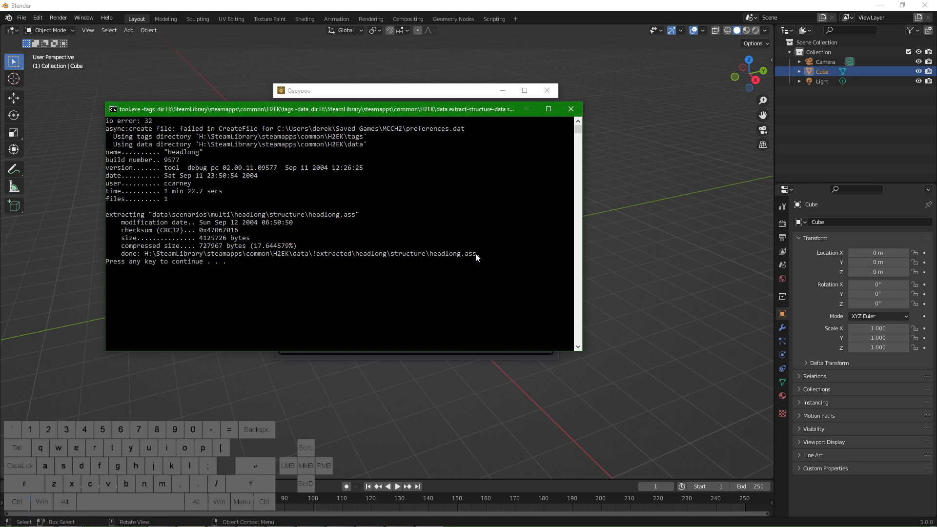
Copy the output folder path of the extracted headlong.ass, without the file name, from the tool console.
drag(433, 257, 145, 256)
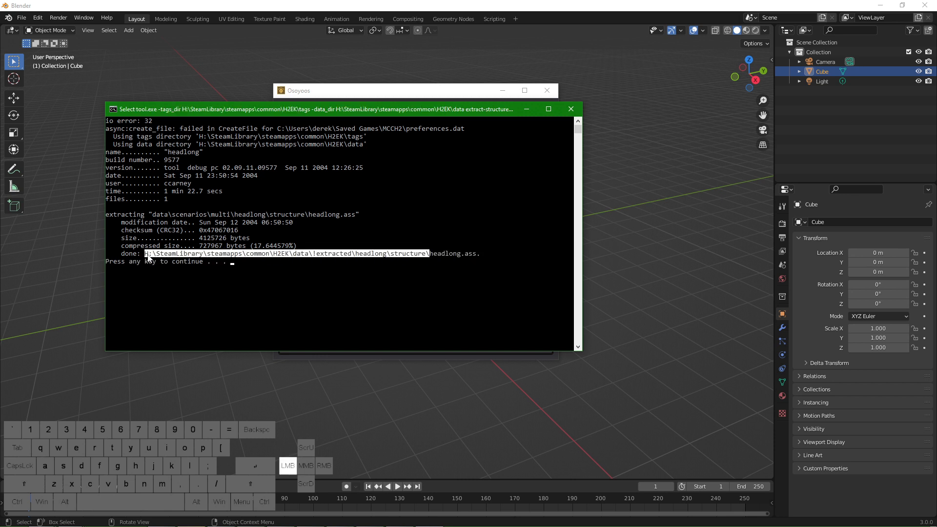
key(ctrl+c)
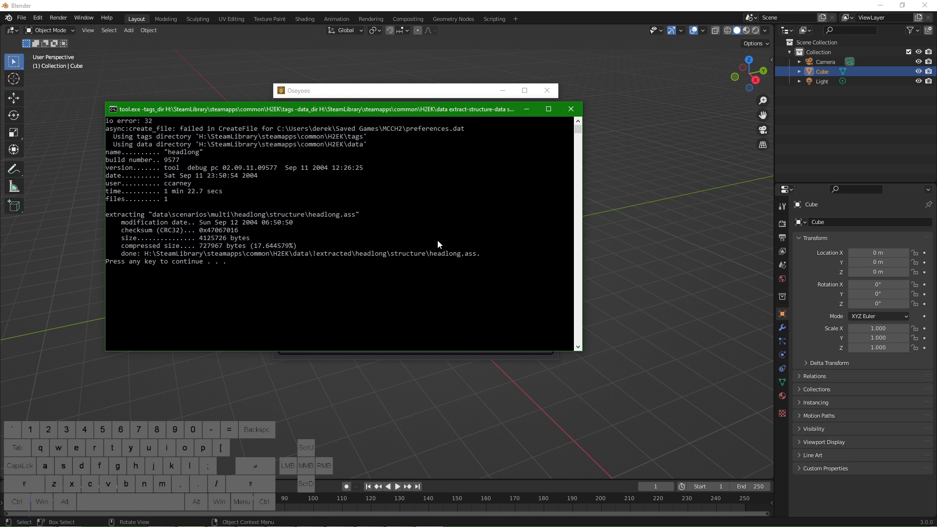
drag(426, 253, 145, 254)
key(ctrl+c)
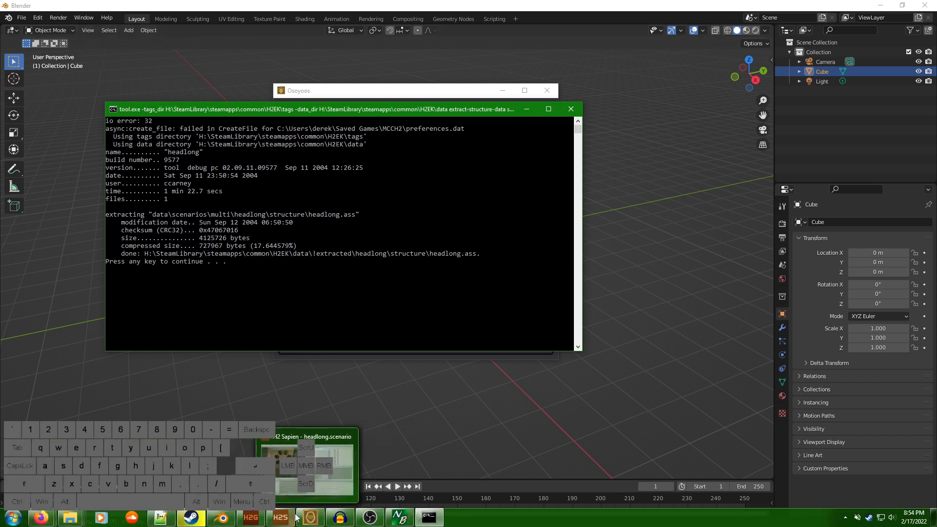
Switch to Blender and open the Modeling workspace.
mouse_move(291, 518)
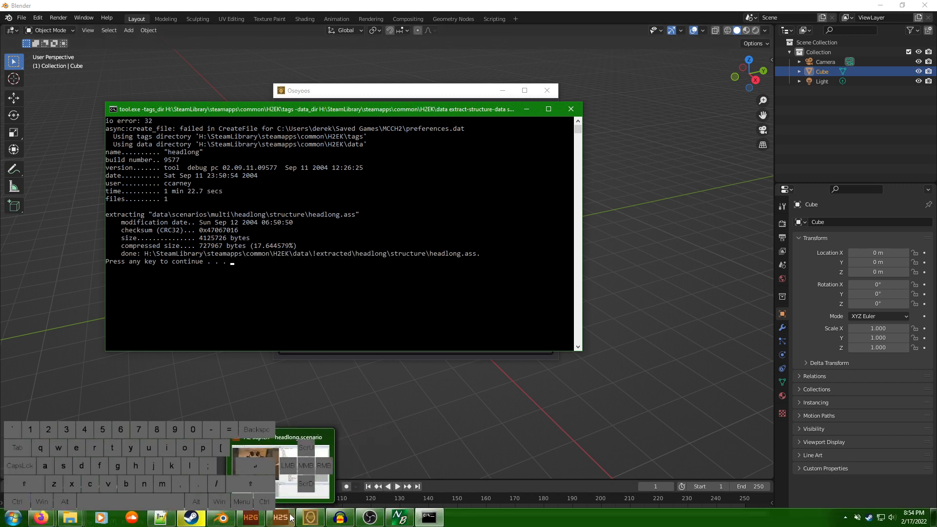
click(282, 5)
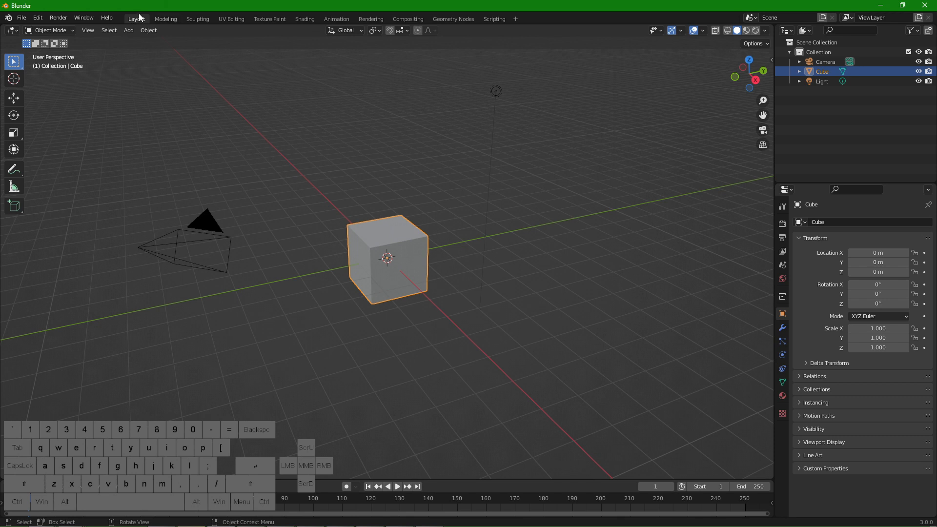
click(165, 19)
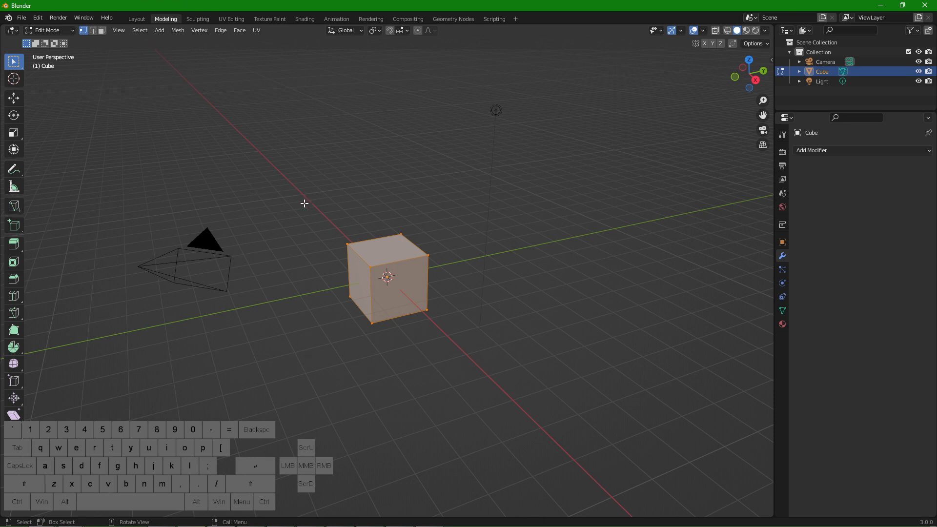
Put the cube in Vertex Paint mode with wireframe shading, and return it to Edit Mode.
key(ctrl+Tab)
click(299, 152)
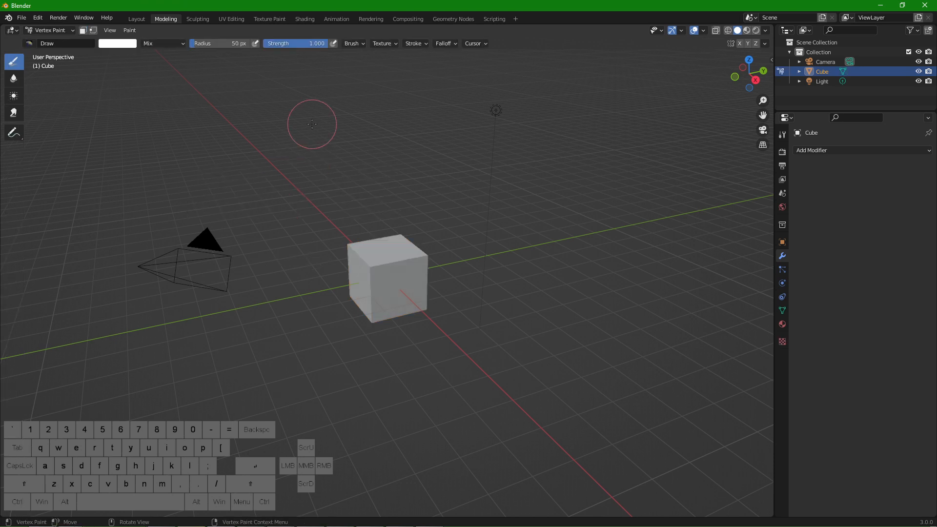
key(z)
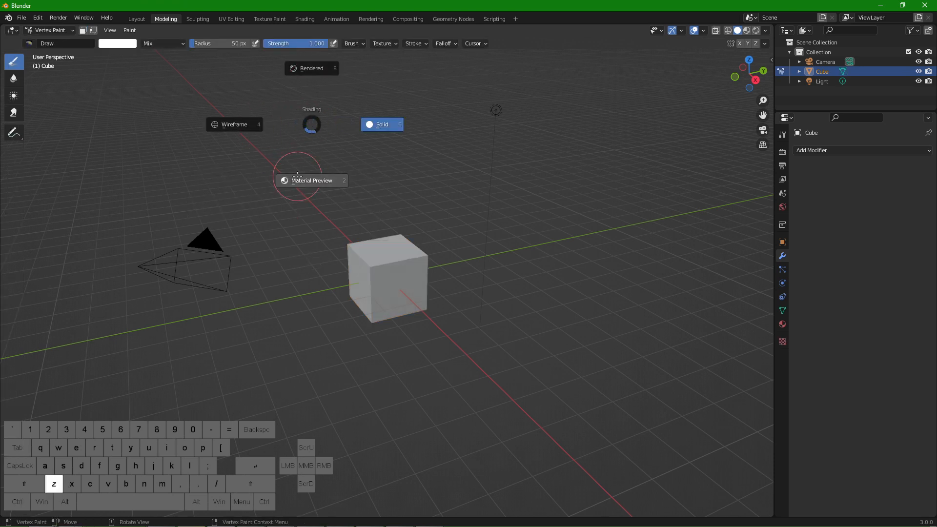
click(66, 31)
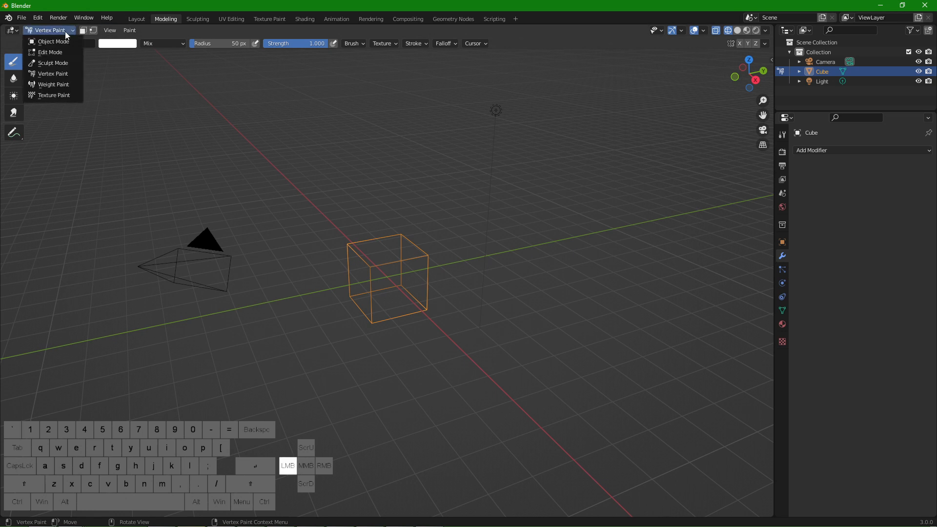
click(58, 50)
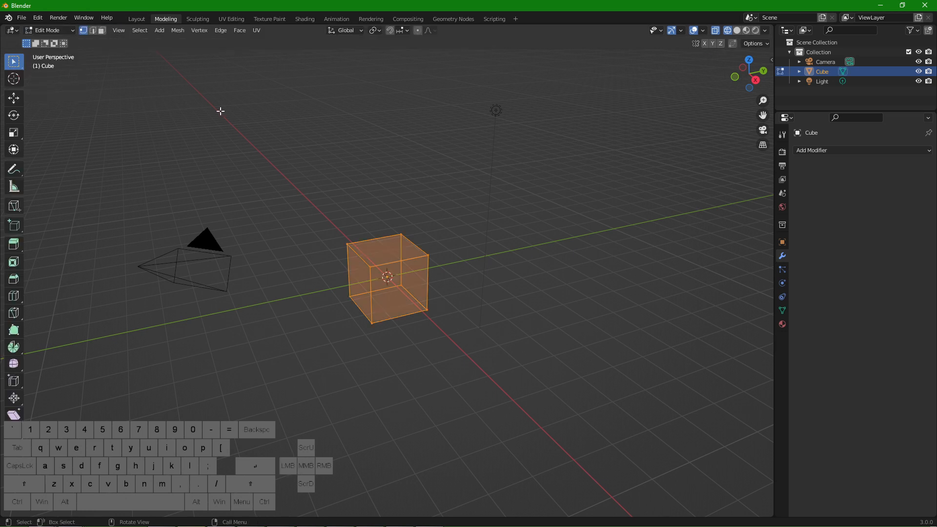
Return the cube to Object Mode with solid shading, and delete all objects in the scene.
click(361, 180)
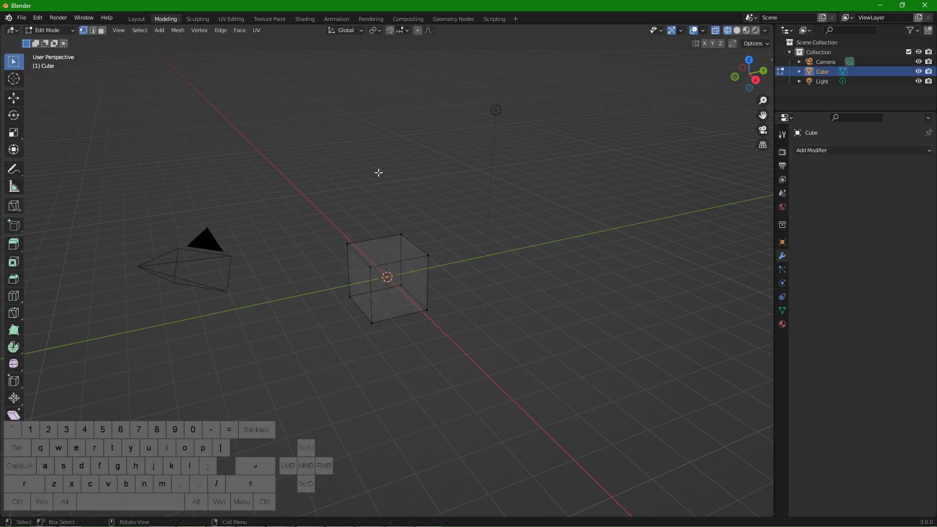
key(Tab)
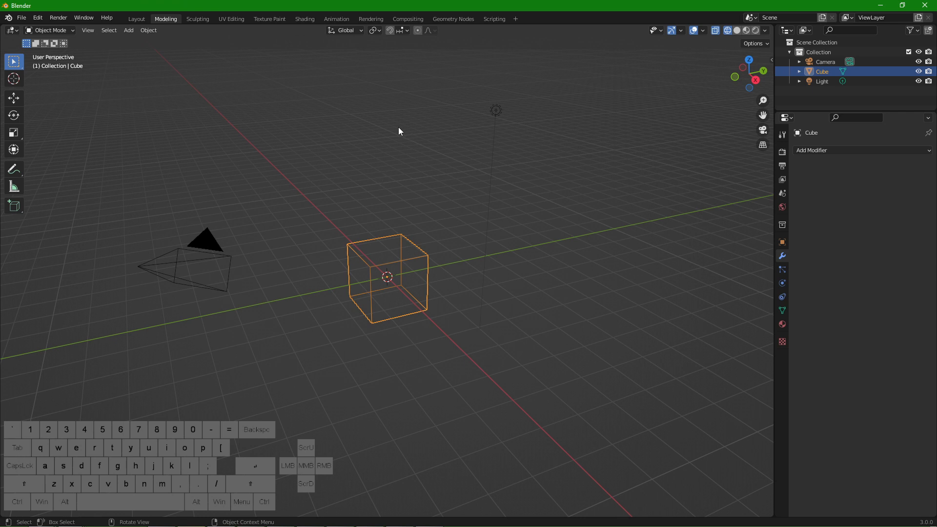
key(z)
click(391, 185)
key(z)
click(450, 168)
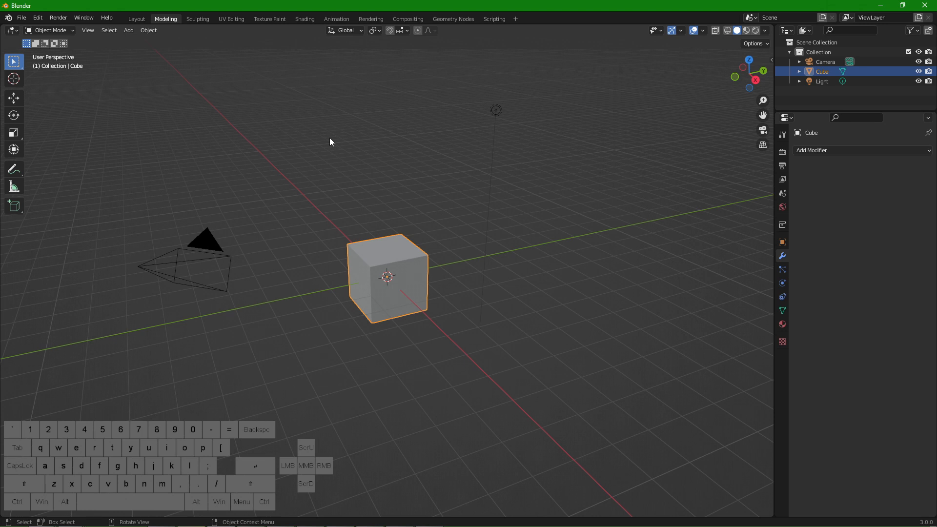
key(a)
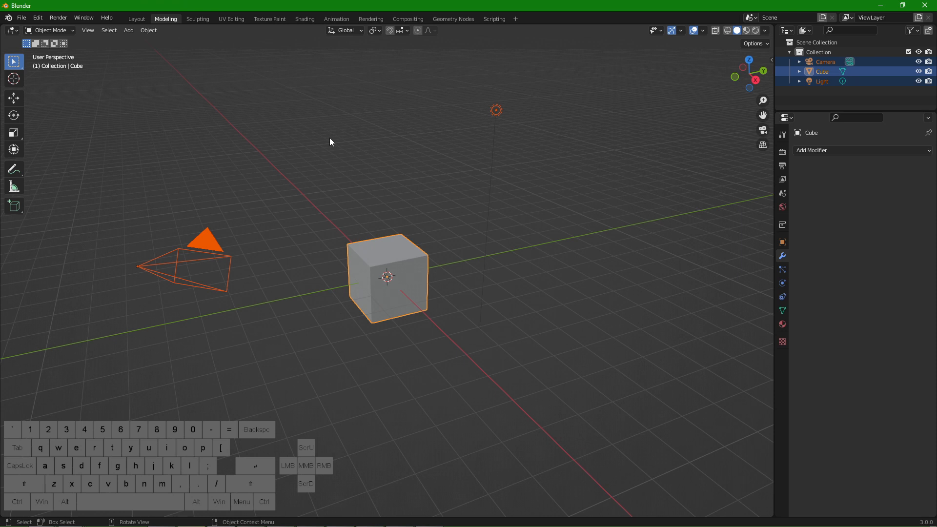
key(Delete)
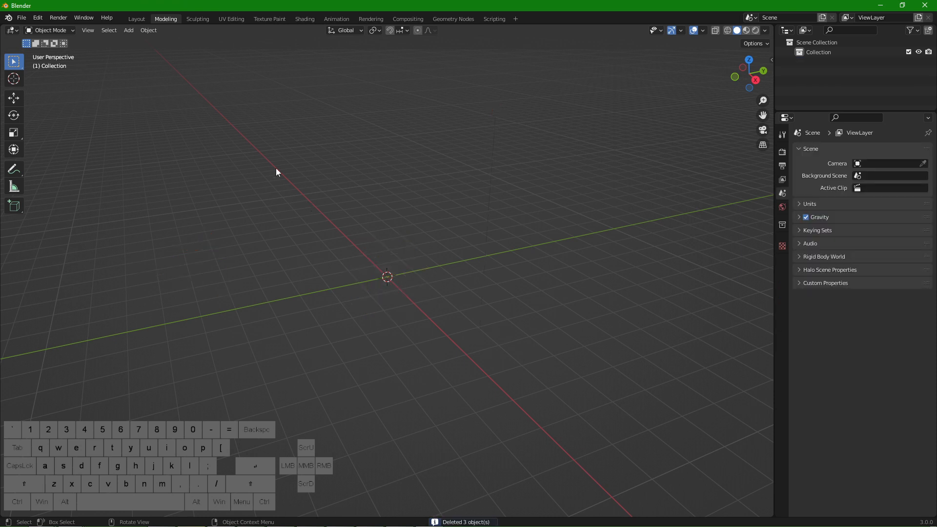
Import headlong.ass as a Halo Amalgam Scene Specification file from the H2EK folder data\!extracted\headlong\structure.
click(23, 18)
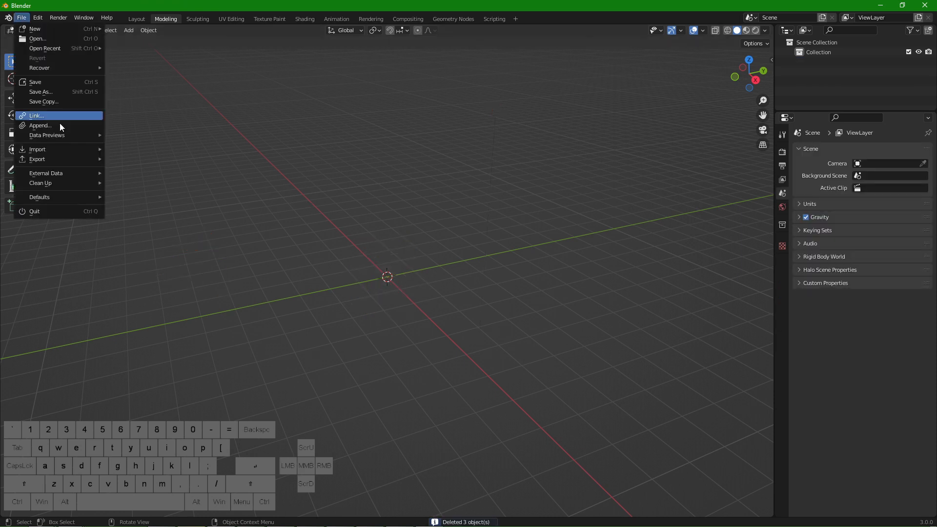
mouse_move(76, 149)
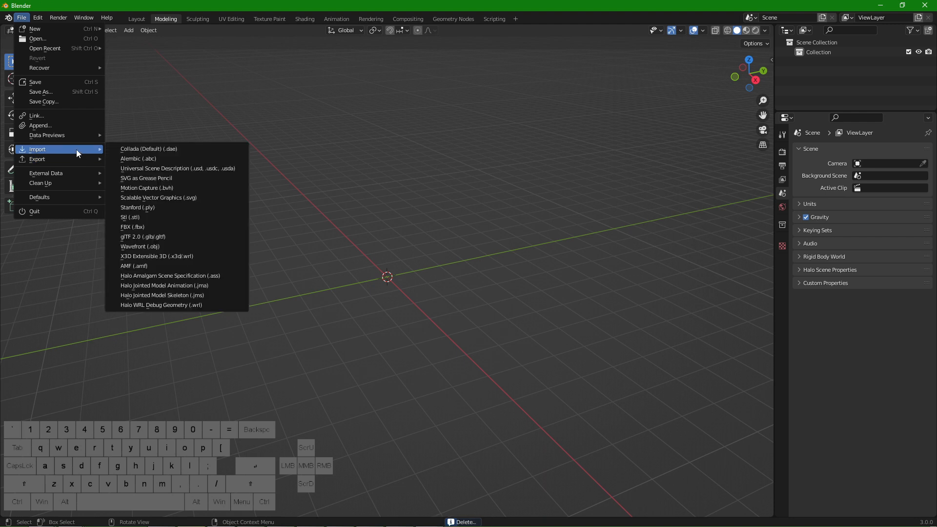
click(214, 276)
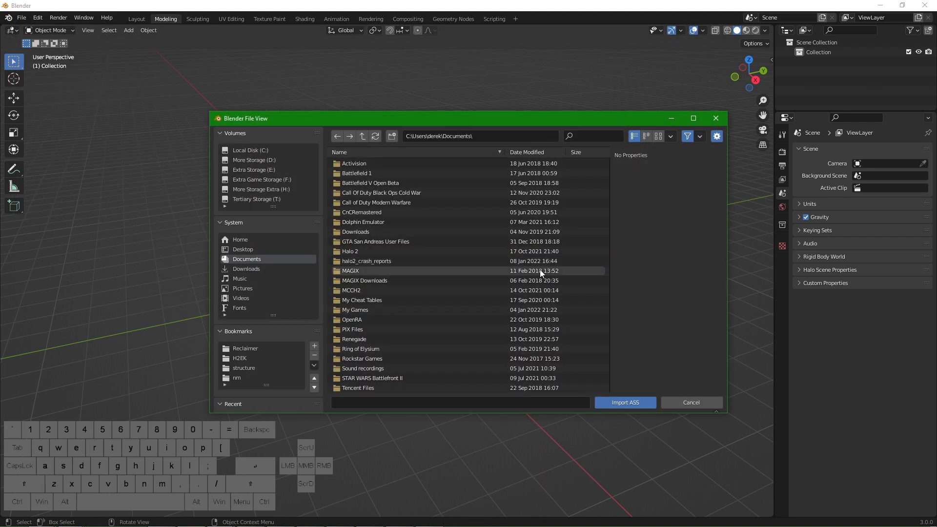
click(242, 359)
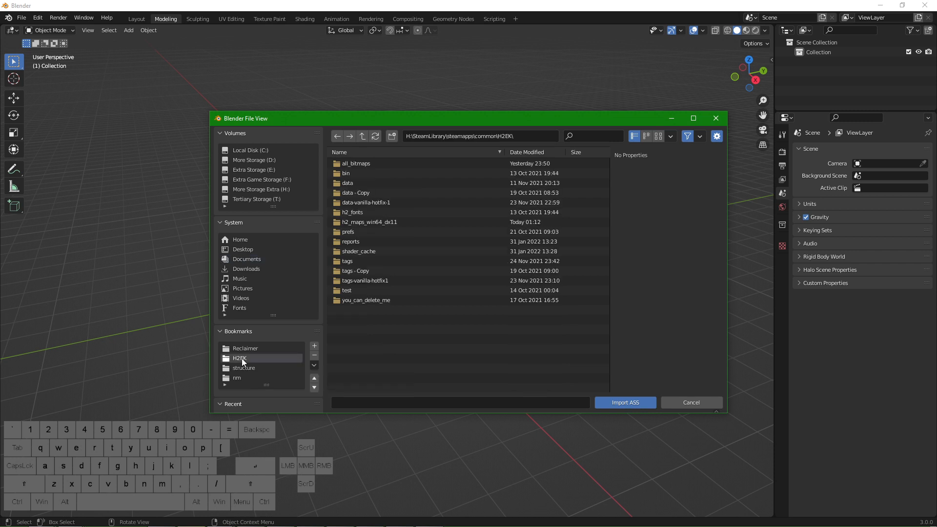
click(361, 181)
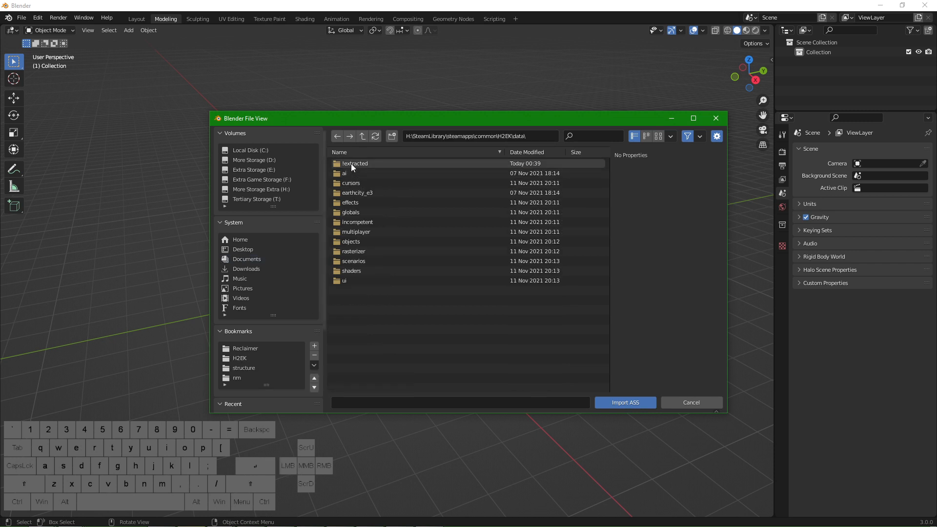
click(351, 164)
click(399, 175)
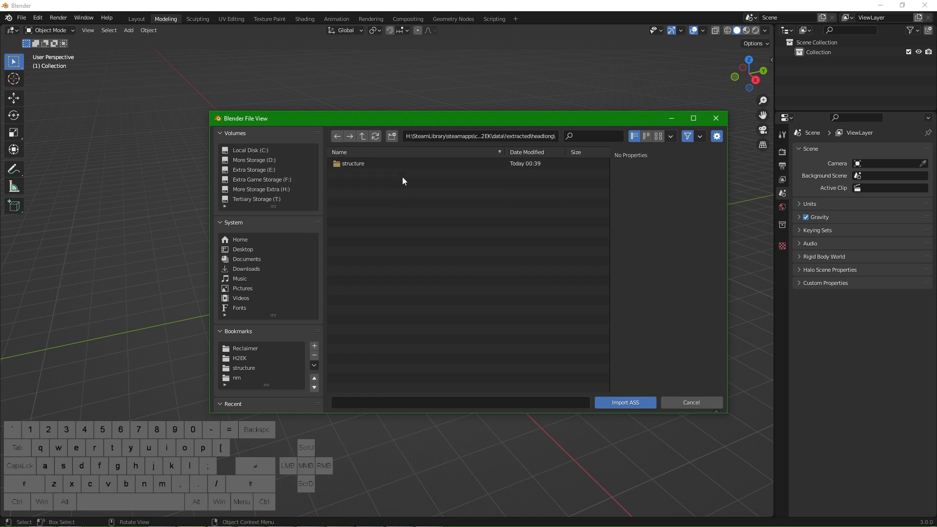
click(382, 163)
click(368, 163)
double_click(368, 163)
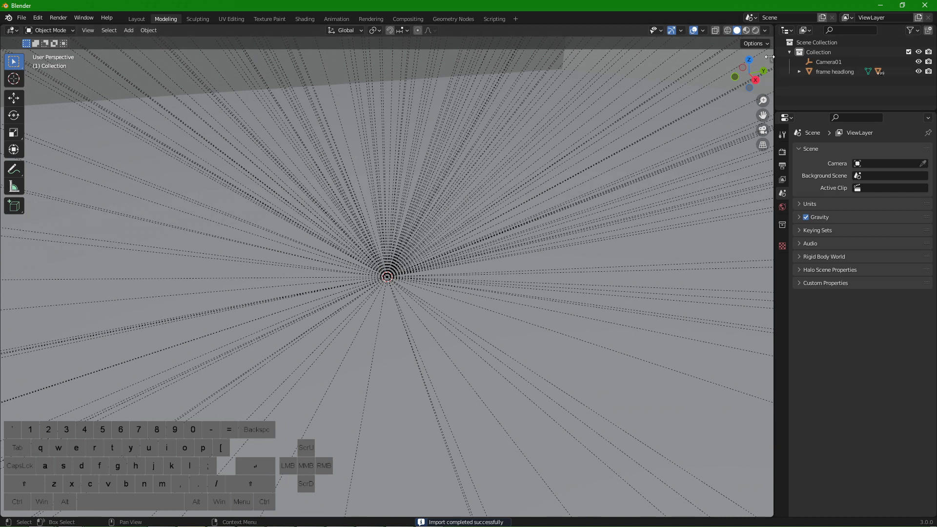
Set the 3D view's clip end distance to 9999999 m.
key(n)
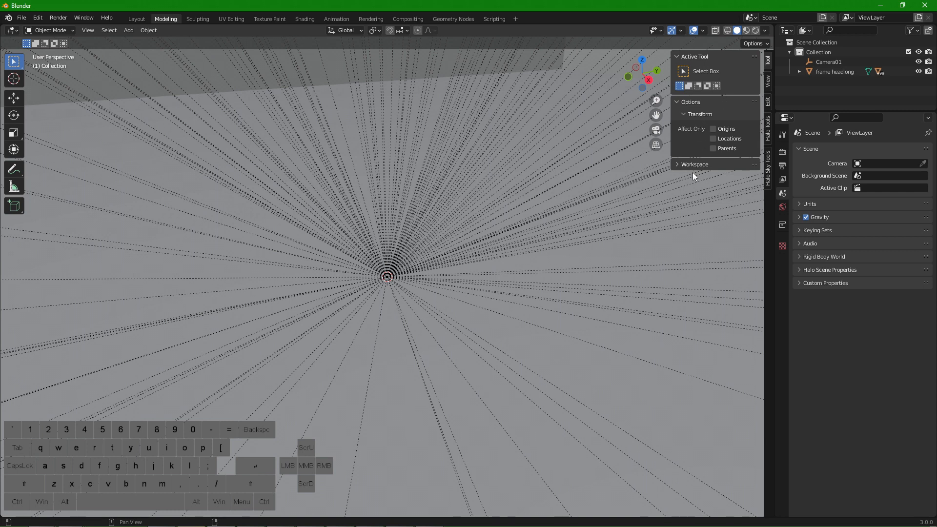
key(n)
key(n)
key(n)
key(n)
key(n)
click(768, 61)
click(768, 84)
click(731, 93)
text(9999999)
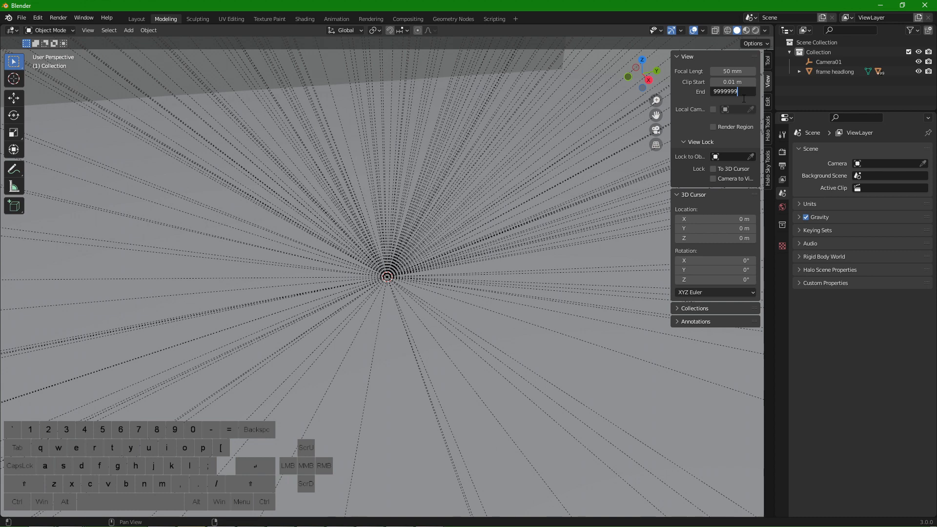
key(Return)
Expand the frame headlong hierarchy and hide the portolas object in the viewport.
shift+middle_drag(397, 206, 280, 273)
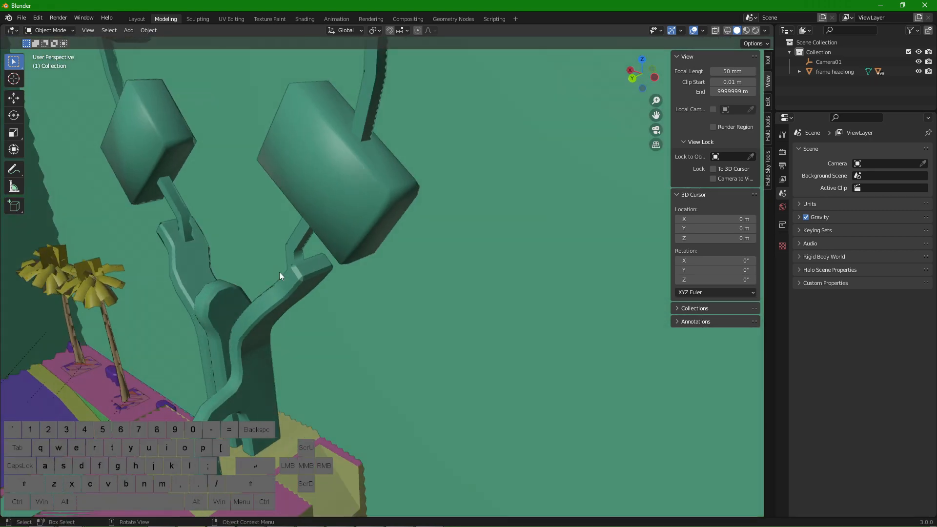
click(799, 72)
scroll(857, 74, down, 10)
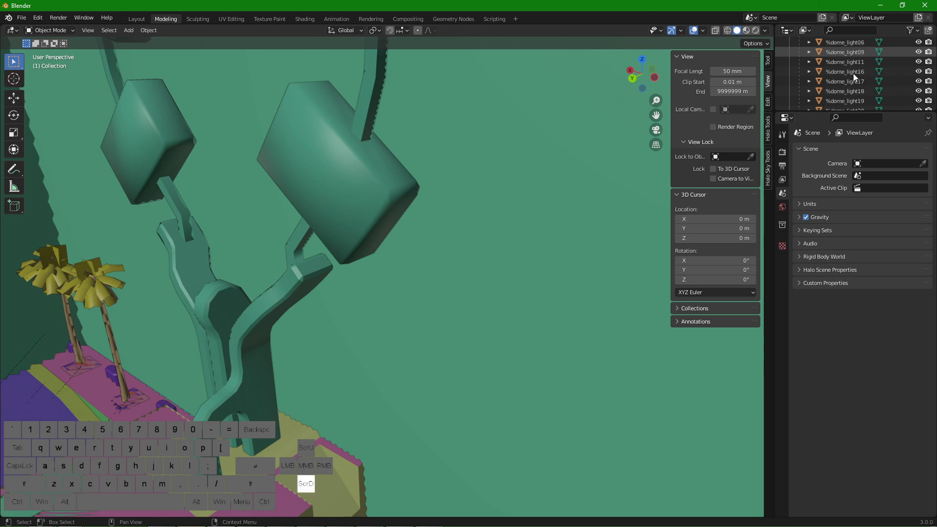
scroll(848, 72, down, 10)
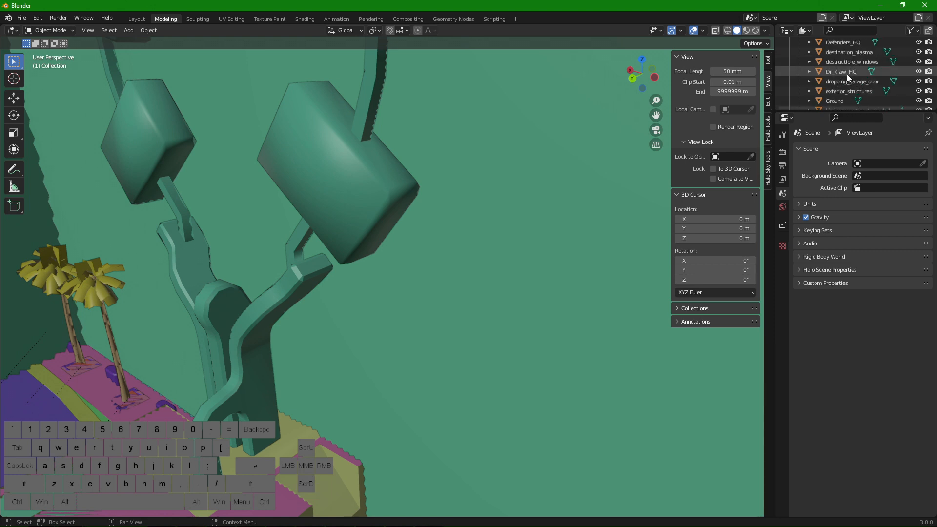
scroll(851, 73, up, 3)
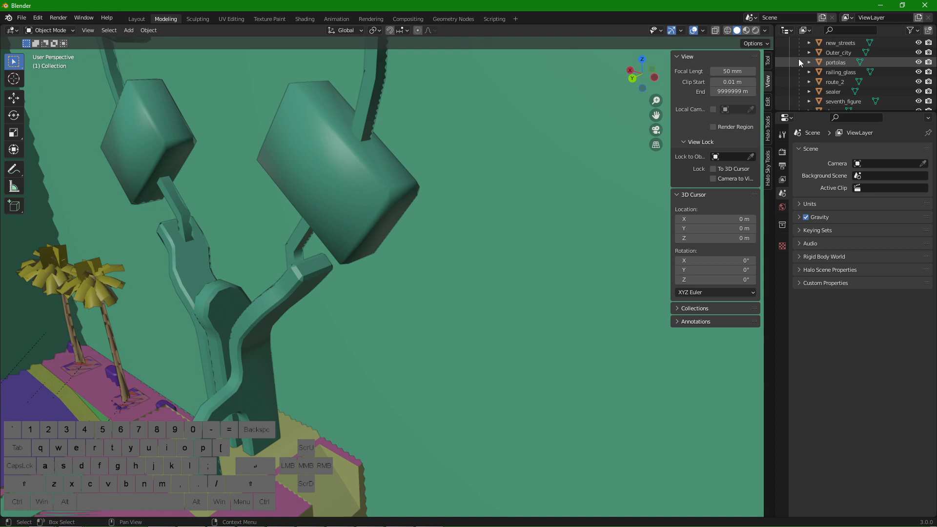
click(919, 62)
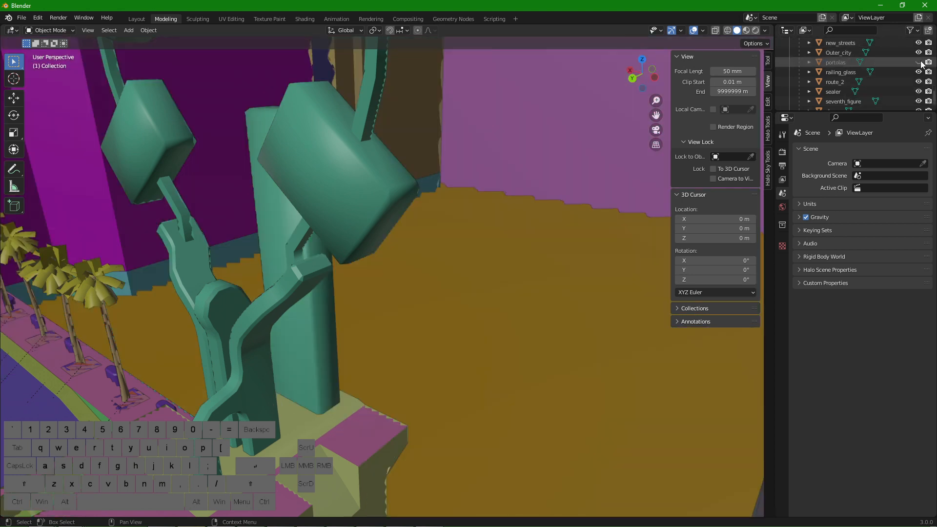
Set the game version in the Halo scene properties to Halo 2.
middle_drag(631, 84, 553, 188)
middle_drag(478, 198, 383, 186)
middle_drag(462, 189, 397, 200)
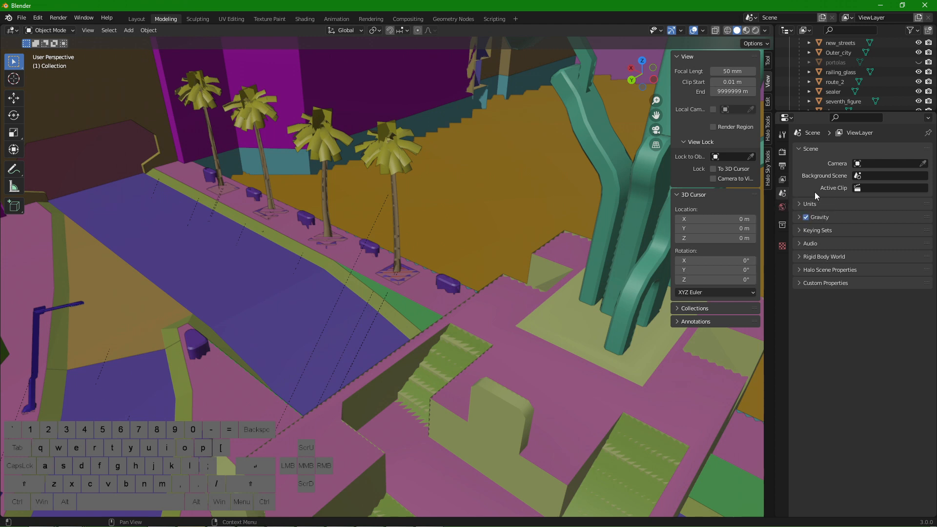
click(799, 271)
click(815, 299)
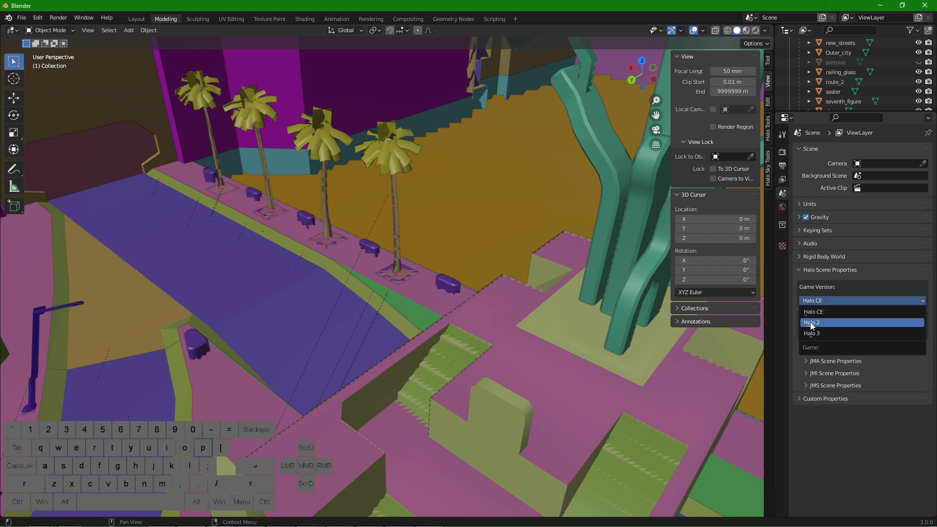
click(812, 323)
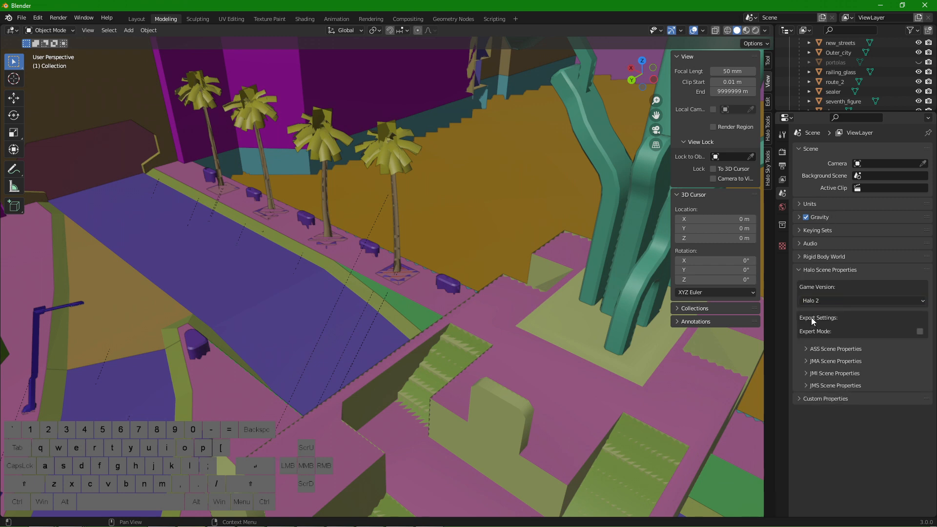
In the ASS scene properties, disable exporting hidden geometry and enable the edge angle for edge split, and collapse the Halo scene properties.
click(805, 349)
scroll(830, 361, down, 5)
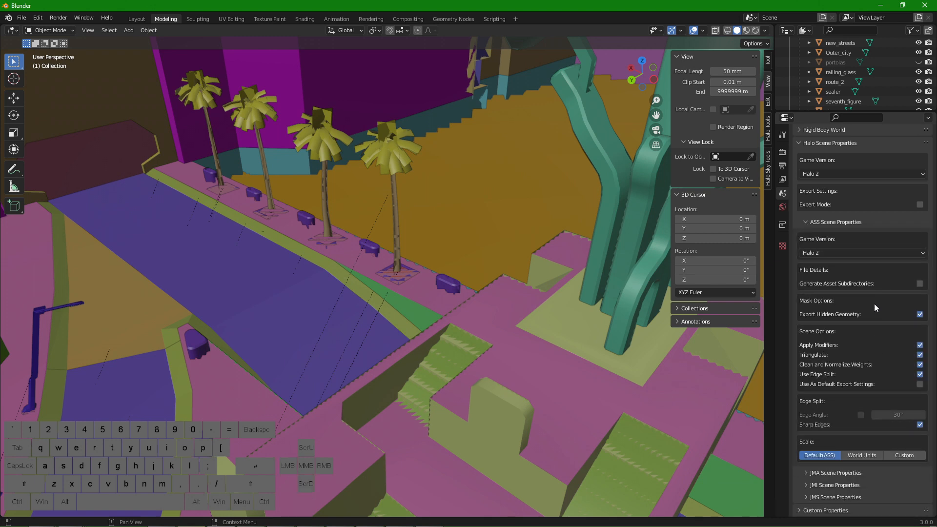
click(920, 315)
middle_drag(341, 181, 418, 215)
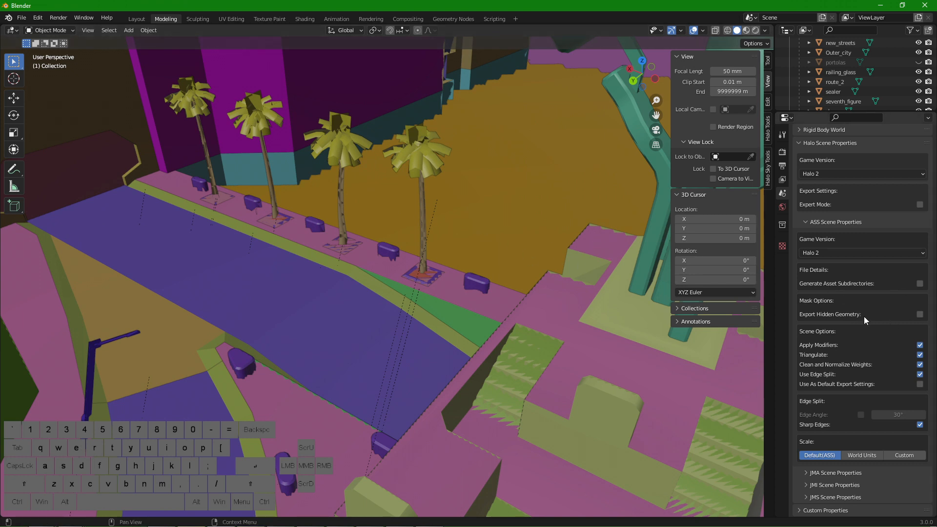
click(861, 414)
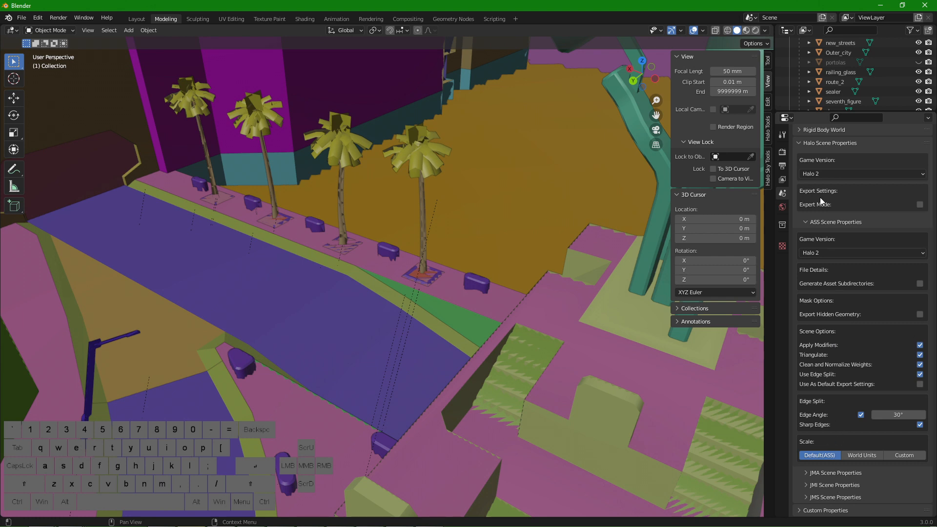
click(802, 143)
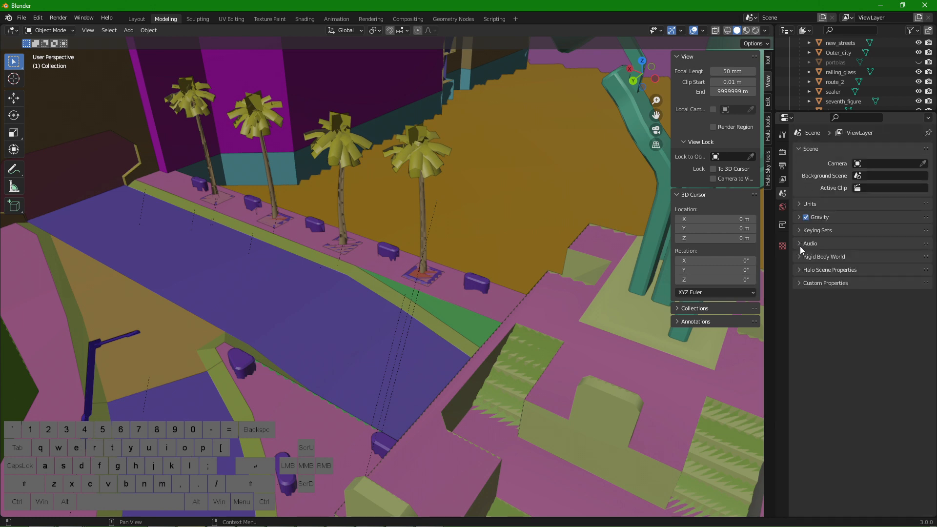
Show the Halo Tools helpers and put the new_streets mesh in Edit Mode.
mouse_move(547, 245)
shift+middle_down()
mouse_move(578, 265)
mouse_move(434, 266)
shift+middle_up()
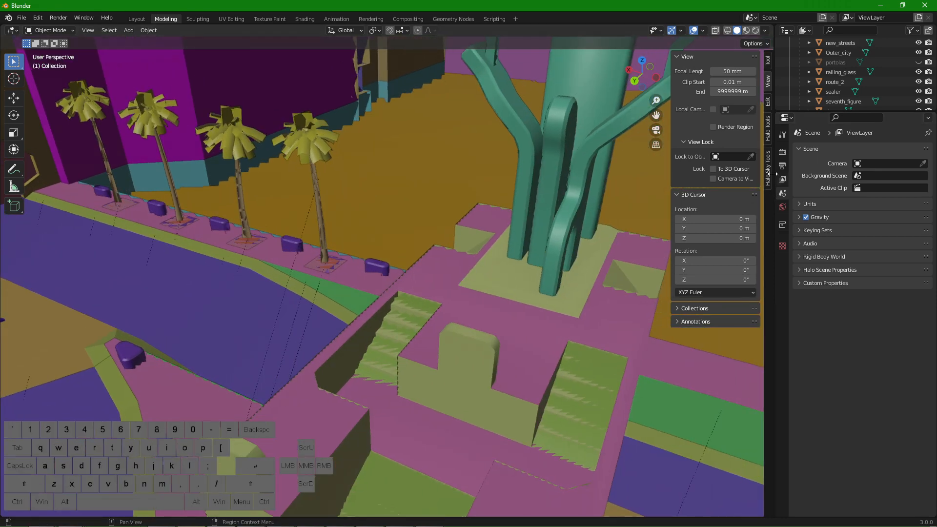
click(769, 131)
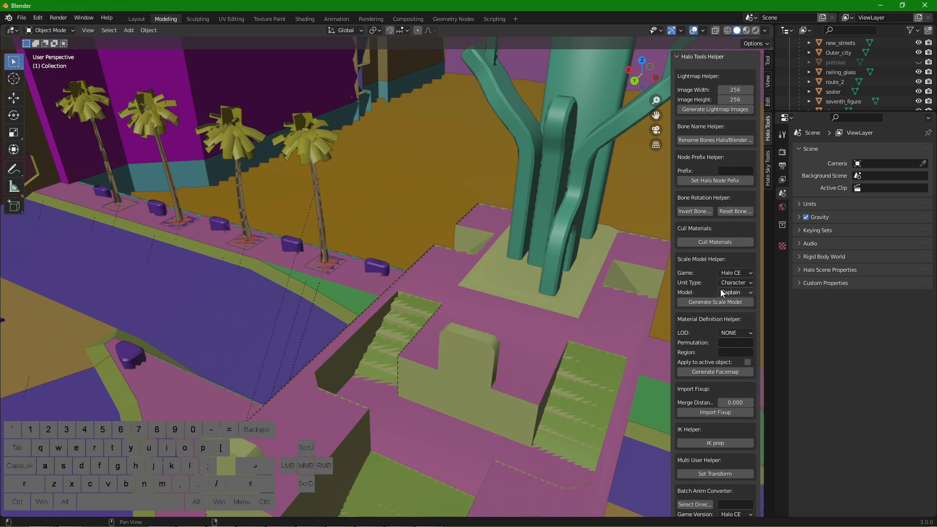
scroll(718, 293, down, 2)
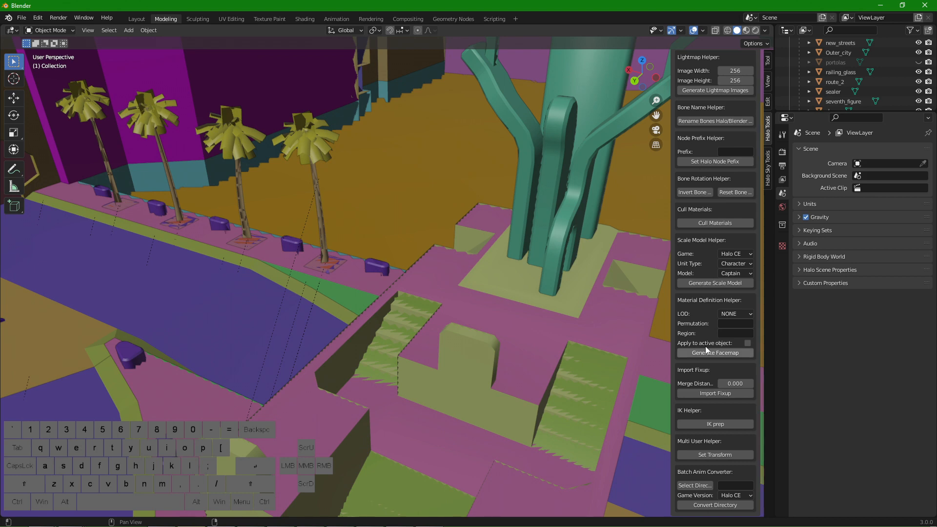
middle_drag(332, 242, 332, 268)
scroll(332, 268, up, 3)
middle_drag(360, 322, 441, 284)
click(426, 248)
key(Tab)
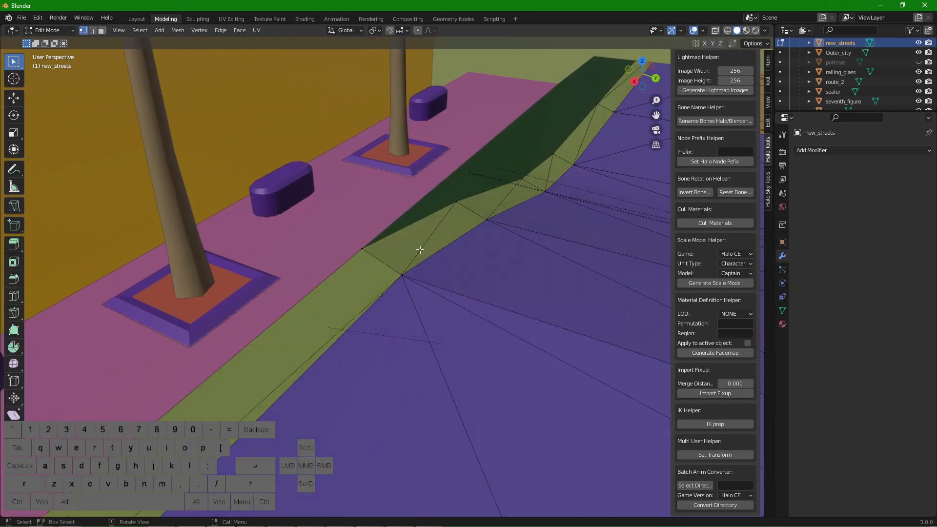
Try moving a road-edge vertex of new_streets with the Move tool, undoing each move.
middle_drag(446, 241, 439, 240)
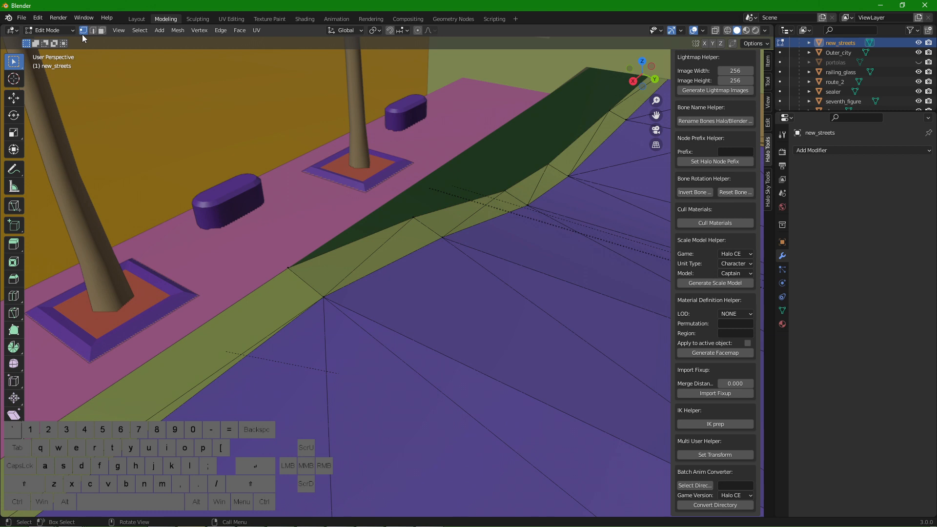
click(13, 98)
click(332, 283)
drag(332, 283, 391, 295)
key(ctrl+z)
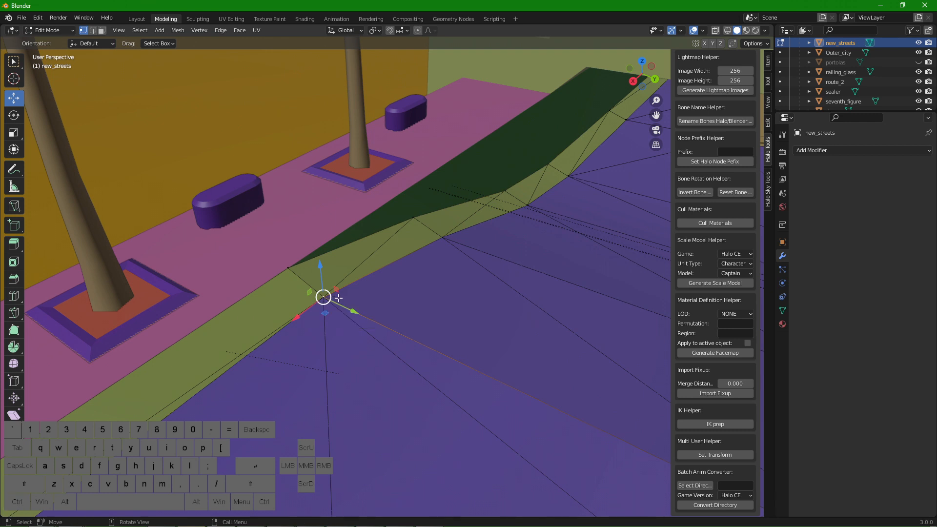
drag(319, 266, 324, 302)
key(ctrl+z)
drag(320, 264, 356, 268)
key(ctrl+z)
Set the Import Fixup merge distance to 0.001 and run Import Fixup on the imported level.
click(728, 384)
drag(741, 384, 740, 388)
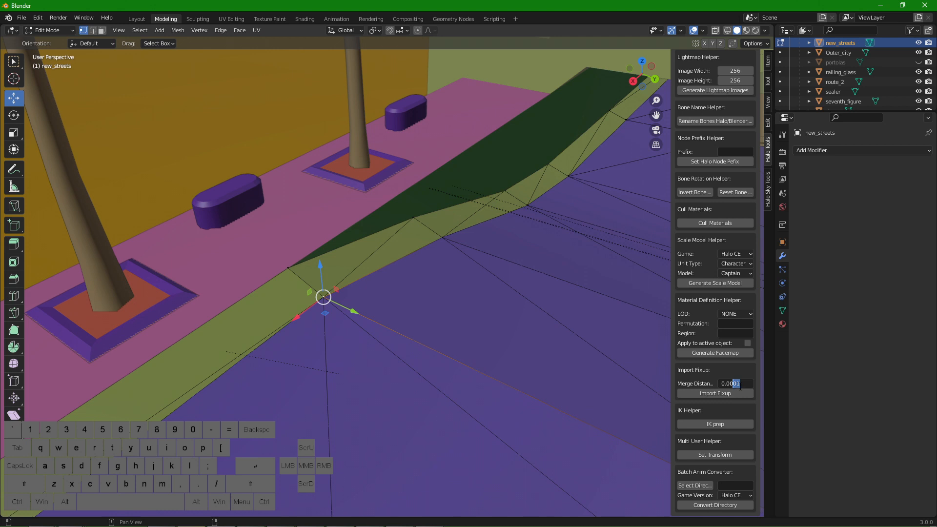
text(1)
click(744, 385)
click(724, 395)
click(711, 394)
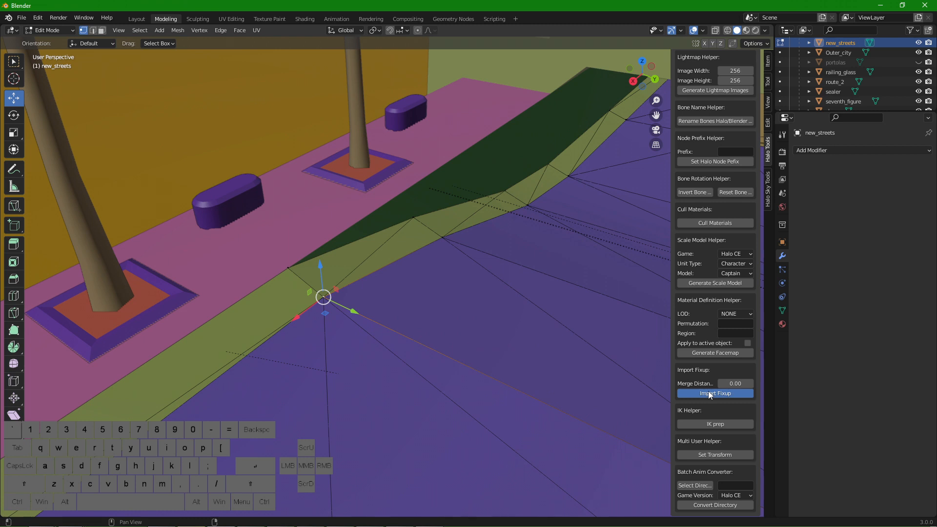
click(424, 301)
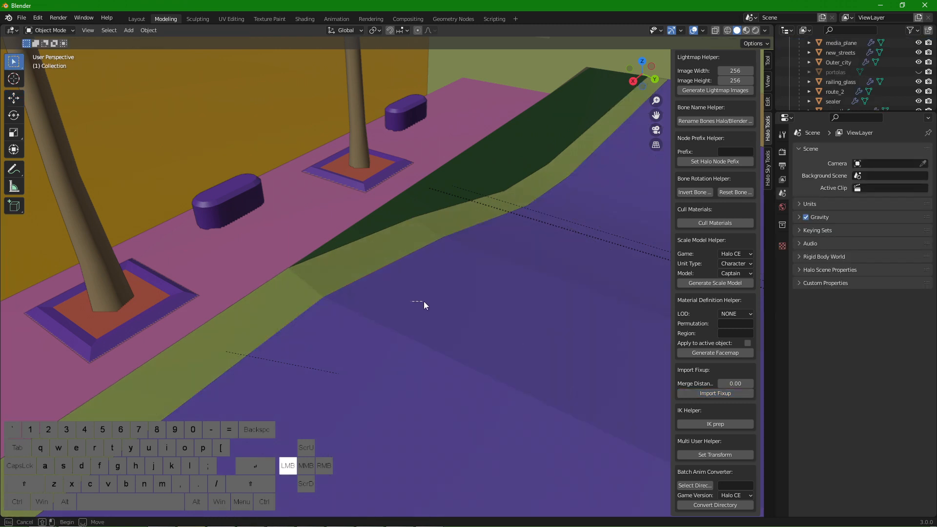
Put the new_streets mesh in Edit Mode and try moving a road-edge vertex, undoing the move.
middle_drag(420, 300, 416, 277)
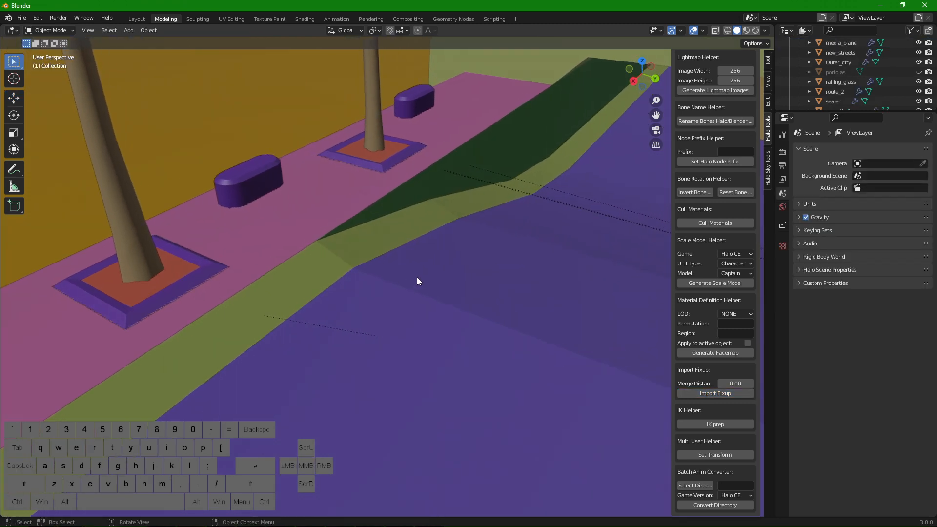
click(388, 268)
key(Tab)
click(353, 268)
drag(352, 268, 360, 335)
key(ctrl+z)
Try moving several further vertices along the edge and surface of the new_streets road, undoing each move.
shift+middle_drag(429, 275, 412, 245)
click(407, 245)
drag(399, 213, 430, 270)
key(ctrl+z)
click(607, 319)
drag(615, 299, 604, 341)
key(ctrl+z)
shift+middle_drag(336, 317, 444, 298)
click(325, 272)
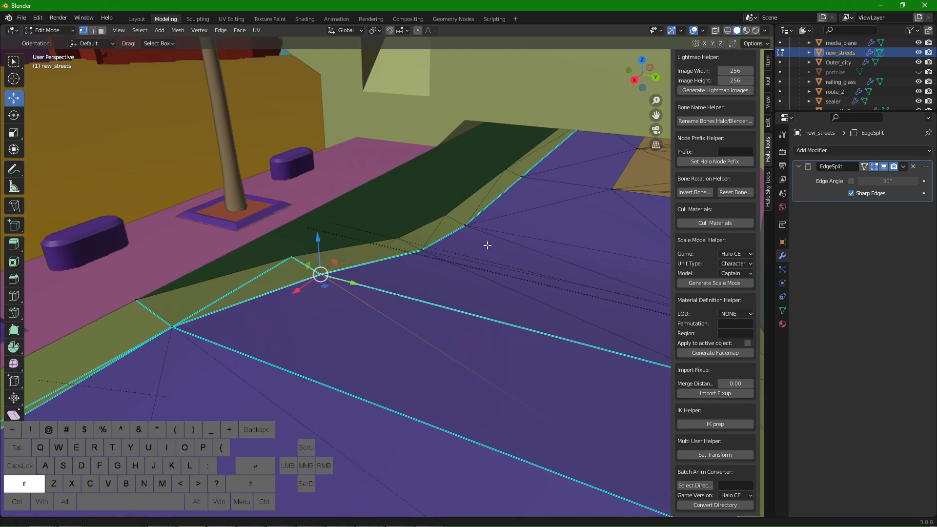
shift+middle_drag(489, 247, 433, 253)
click(392, 241)
drag(388, 205, 389, 241)
key(ctrl+z)
Cycle through the vertex, edge and face selection modes on new_streets, ending in face selection.
shift+middle_drag(332, 258, 434, 281)
middle_drag(434, 281, 474, 285)
shift+middle_drag(474, 285, 426, 283)
shift+middle_drag(369, 281, 415, 271)
shift+middle_drag(415, 272, 382, 252)
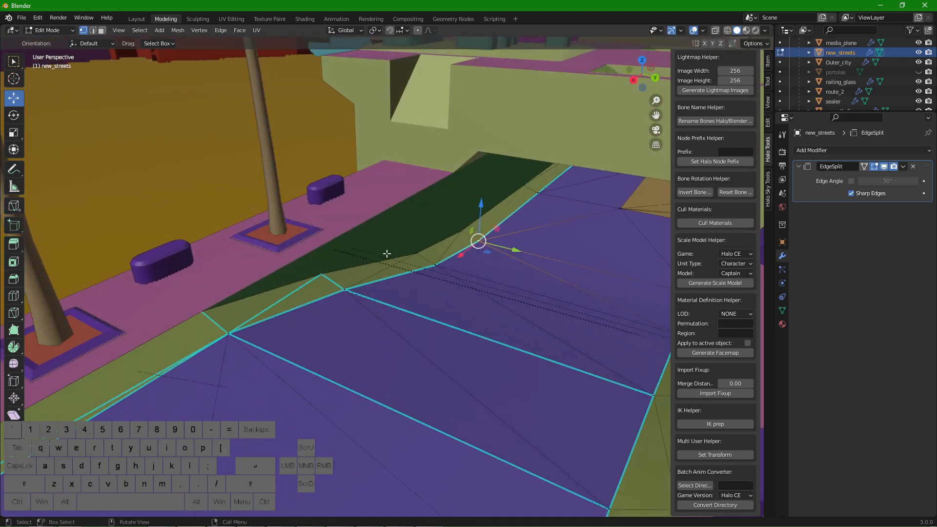
middle_drag(567, 210, 463, 247)
shift+middle_drag(464, 246, 444, 266)
shift+middle_drag(400, 300, 301, 290)
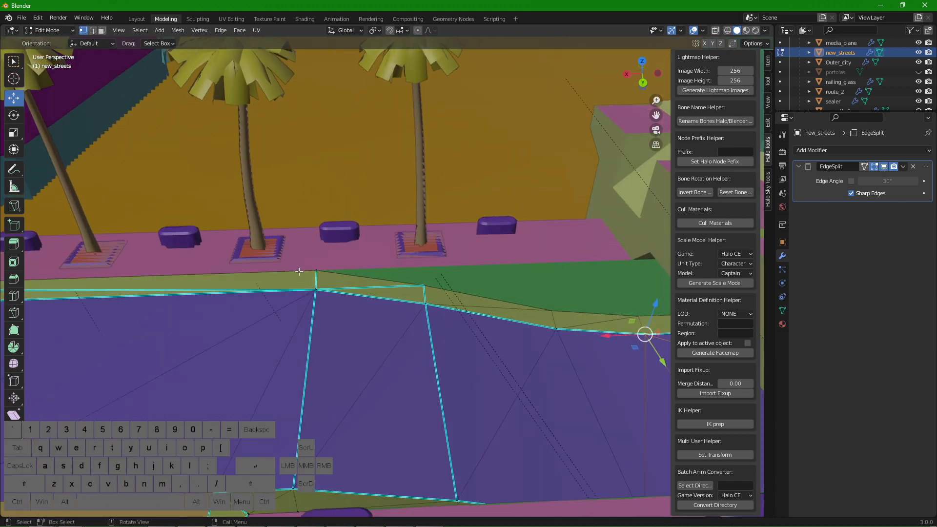
key(3)
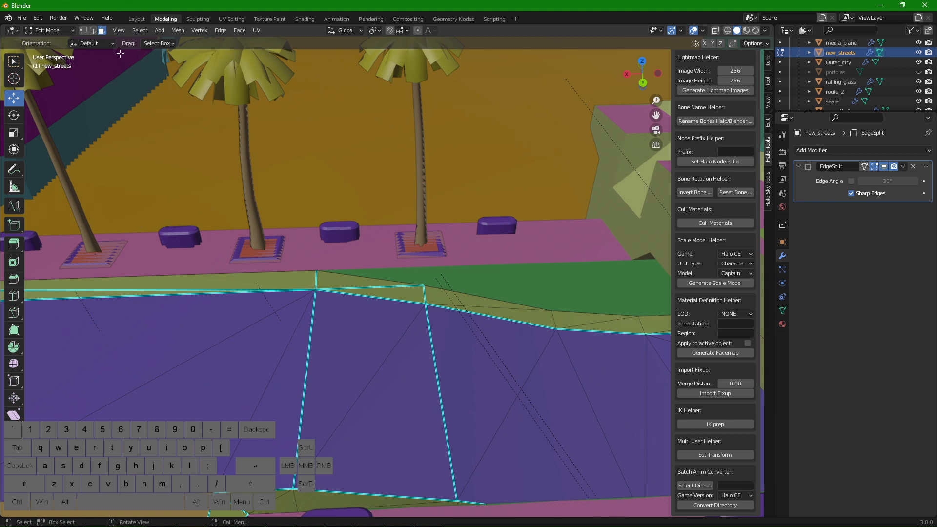
key(1)
key(3)
key(1)
key(2)
key(1)
key(2)
key(1)
key(2)
key(3)
key(2)
key(3)
key(1)
key(2)
key(3)
key(1)
click(94, 30)
click(102, 31)
Try moving a triangular road face of new_streets upward in face selection mode, undoing each move.
click(377, 341)
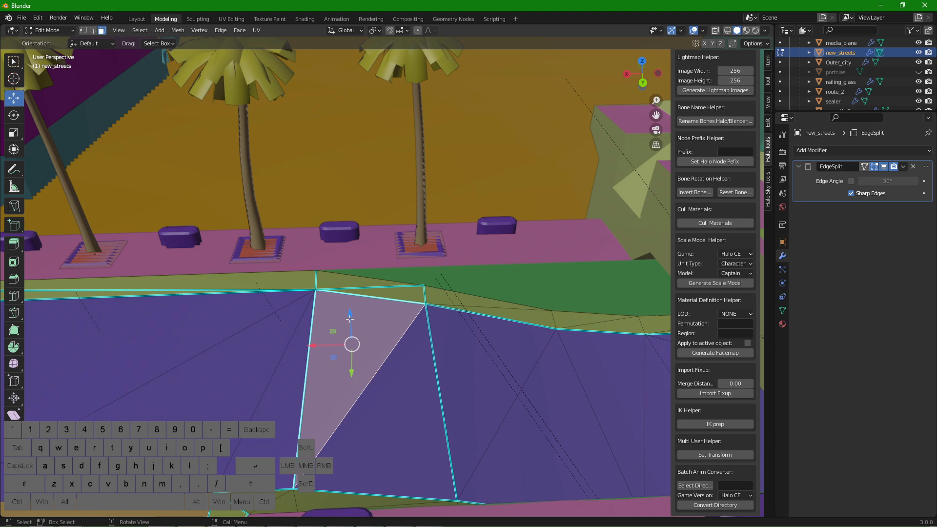
click(371, 331)
click(404, 379)
drag(398, 389, 413, 283)
key(ctrl+z)
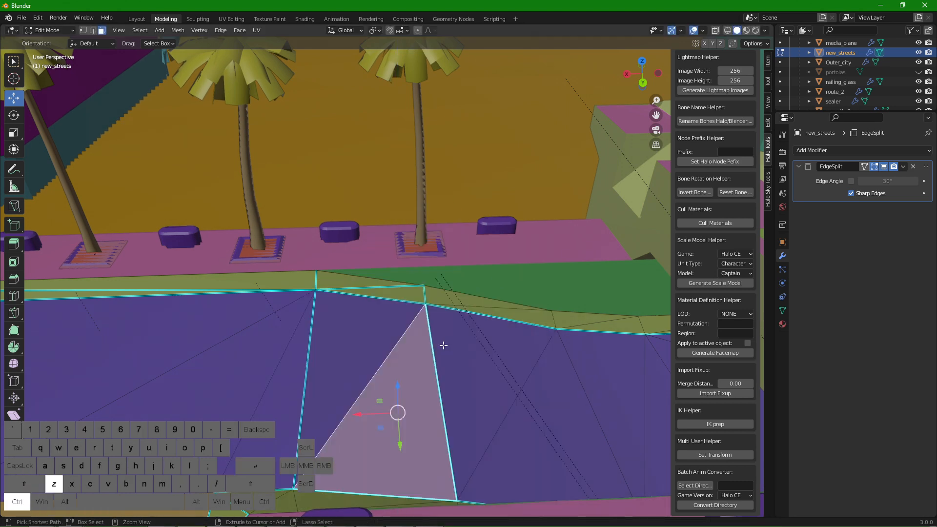
drag(397, 389, 397, 291)
key(ctrl+z)
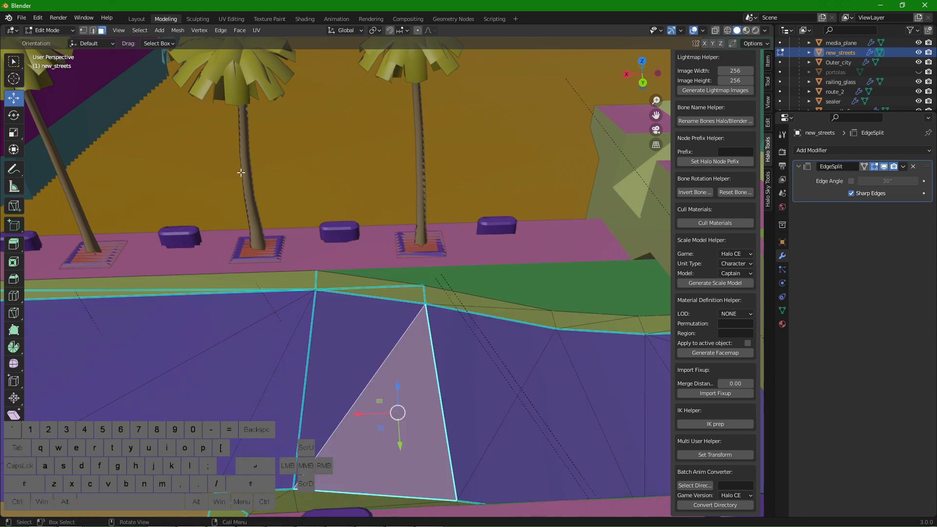
Try moving the diagonal road edge and a road-edge vertex of new_streets, undoing each move.
key(2)
click(378, 371)
drag(373, 348, 380, 214)
key(ctrl+z)
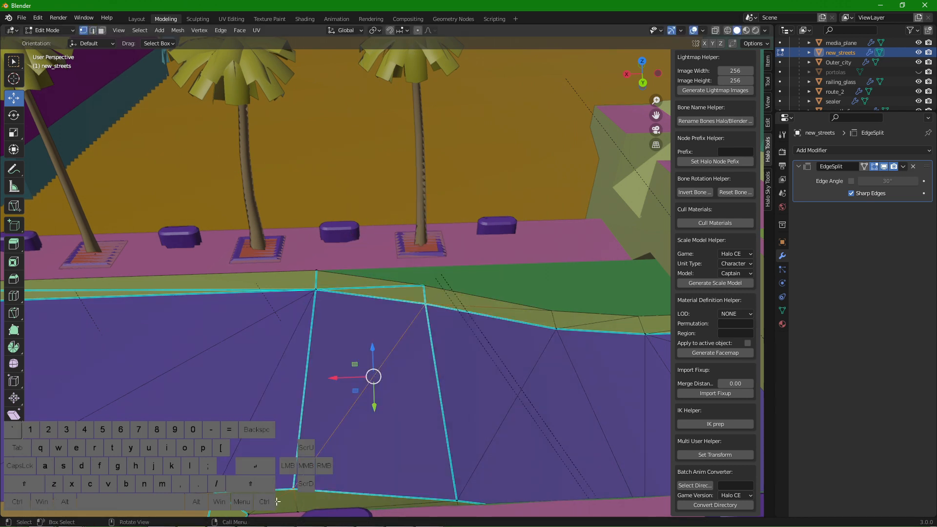
drag(287, 452, 235, 278)
key(ctrl+z)
Put the seventh_figure mesh in Edit Mode and pull a vertex of its front leg outward along the X axis.
middle_drag(423, 344, 456, 246)
shift+middle_drag(544, 317, 434, 281)
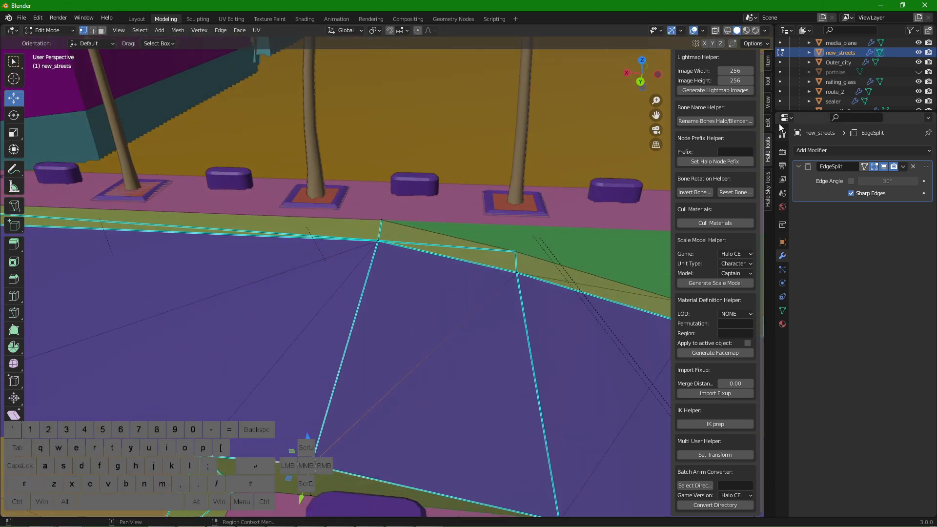
shift+middle_drag(342, 274, 509, 239)
key(Tab)
click(515, 227)
key(Tab)
click(489, 254)
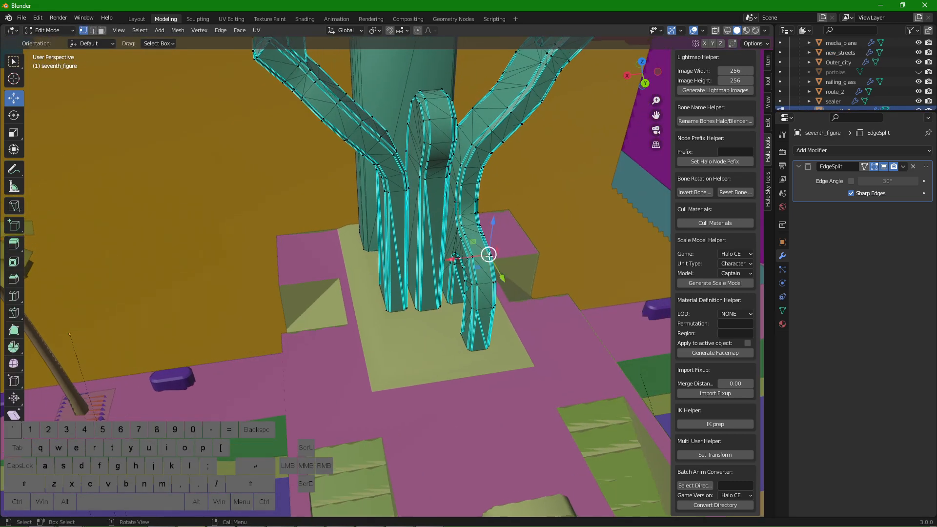
drag(456, 263, 516, 249)
drag(442, 260, 344, 272)
mouse_move(506, 306)
mouse_down()
mouse_move(508, 361)
mouse_move(565, 412)
mouse_move(529, 314)
mouse_move(506, 317)
mouse_up()
middle_drag(506, 317, 374, 372)
Put the Ground mesh in Edit Mode and move the top corner vertices of the raised block between the stairs.
key(Tab)
click(252, 368)
middle_drag(251, 369, 360, 278)
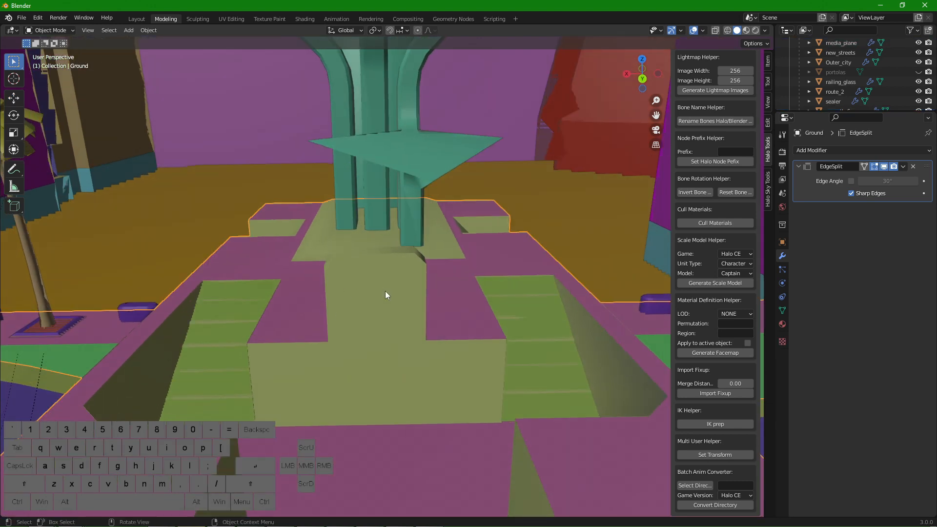
shift+middle_drag(386, 291, 411, 282)
key(Tab)
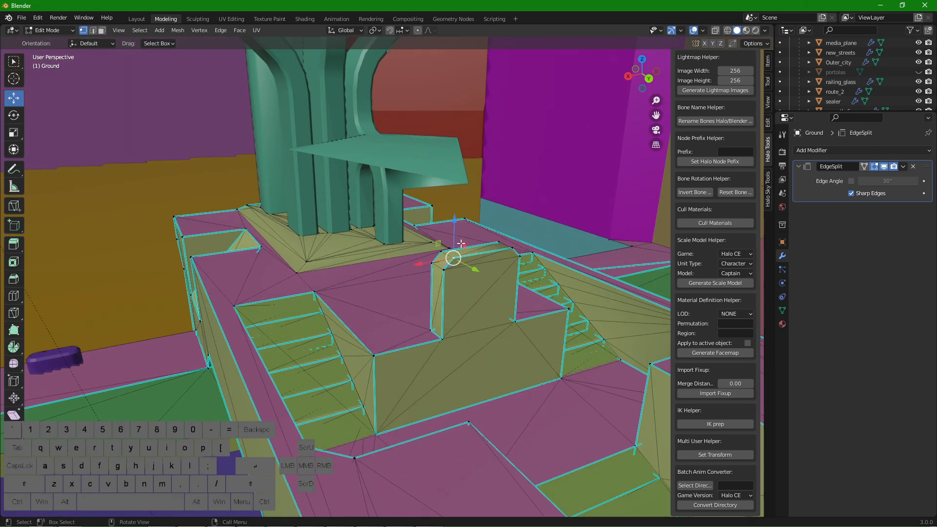
shift+click(445, 269)
drag(450, 228, 431, 259)
shift+click(432, 265)
drag(444, 227, 445, 243)
middle_drag(502, 246, 490, 249)
drag(330, 244, 343, 313)
middle_drag(343, 313, 359, 291)
Select the Hong_Kong_Bank object and switch to H2 Sapien to examine the building's roof in the game window.
key(Tab)
click(339, 270)
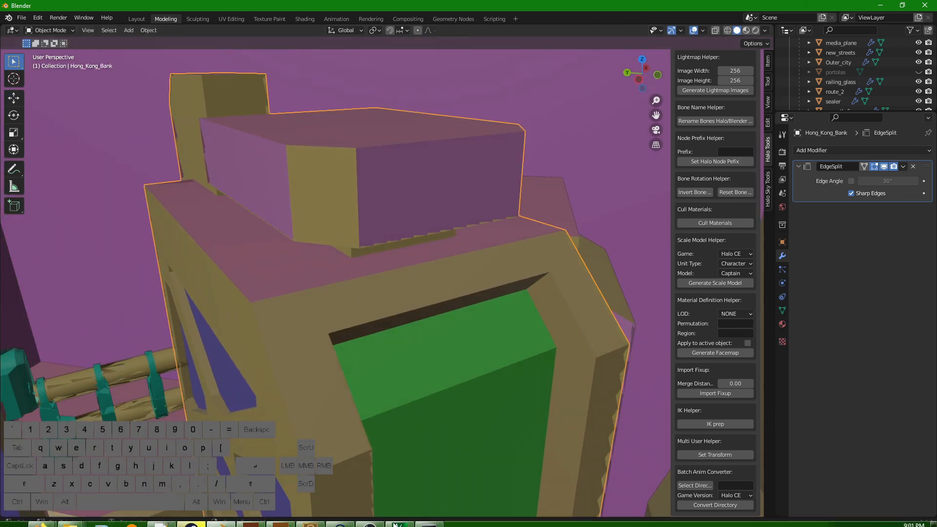
click(286, 517)
middle_drag(274, 264, 166, 242)
key(r)
key(w)
key(w)
key(w)
key(d)
key(s)
key(d)
key(a)
key(f)
key(s)
key(r)
key(w)
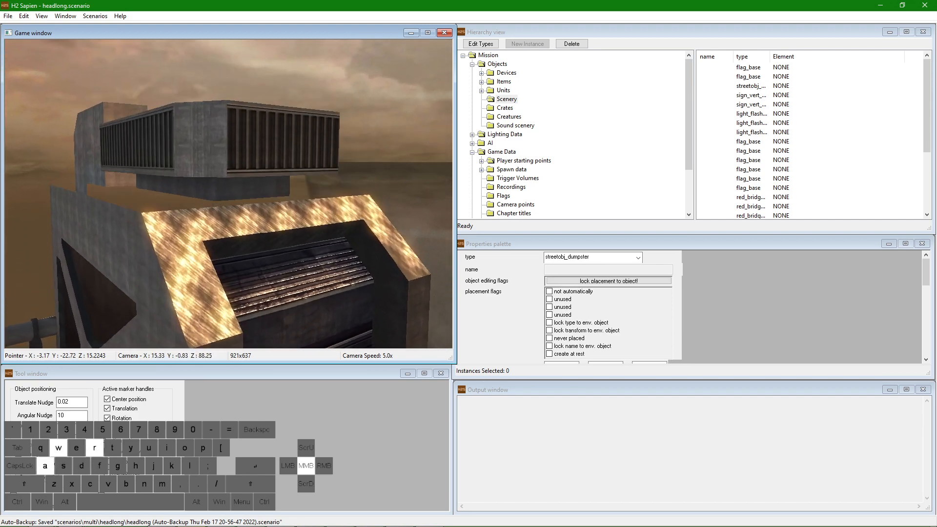
key(alt+Tab)
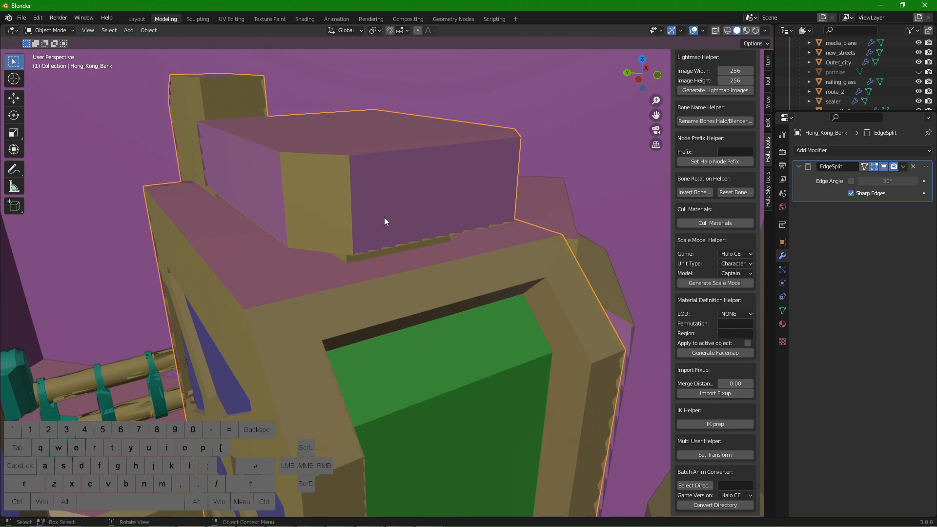
Show the materials of Hong_Kong_Bank and put the mesh in Edit Mode.
click(782, 325)
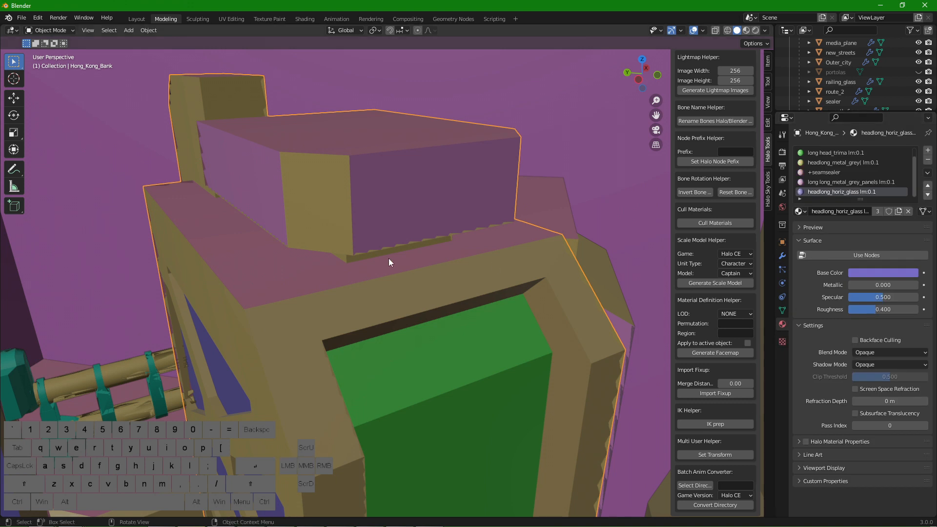
click(308, 281)
click(317, 289)
key(Tab)
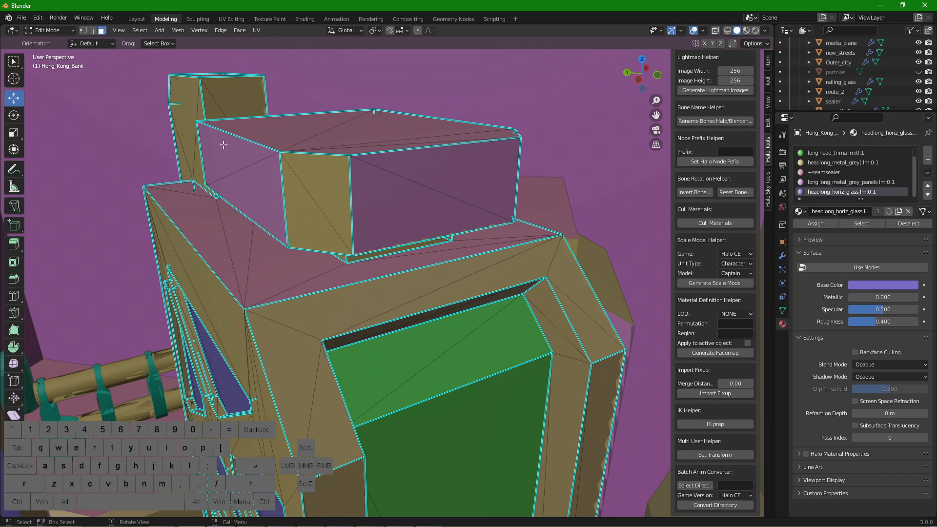
middle_drag(272, 258, 306, 259)
shift+middle_drag(405, 260, 326, 261)
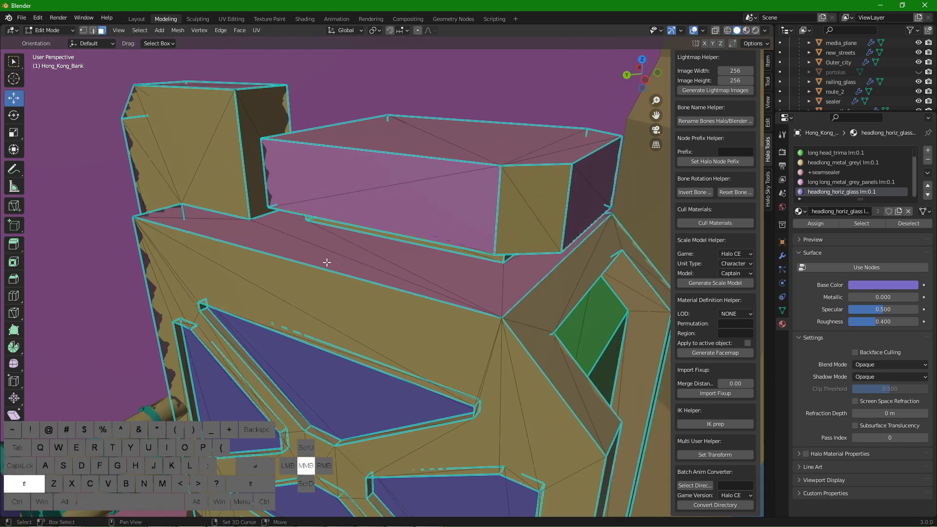
Assign the headlong_metal_grey( lm:0.1 material to the +seamsealer roof faces surrounding the upper block of Hong_Kong_Bank.
click(262, 234)
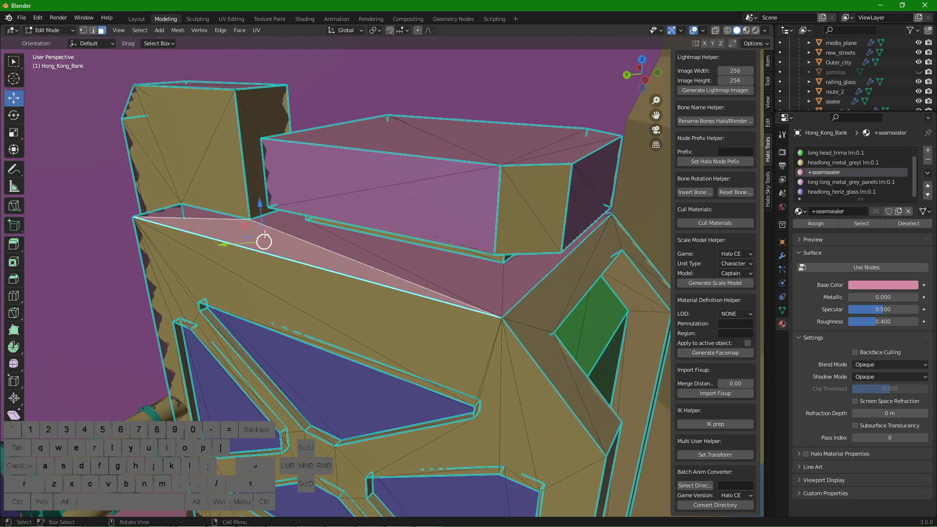
key(shift)
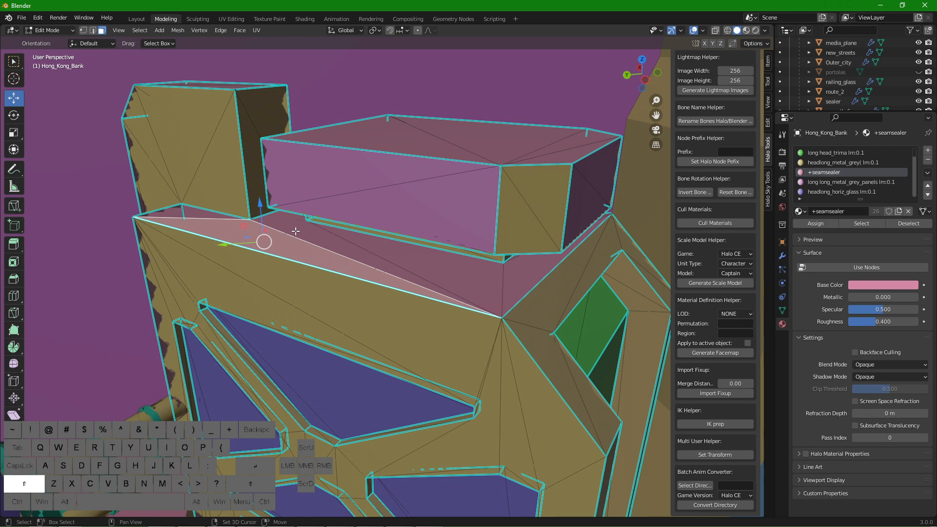
shift+click(197, 213)
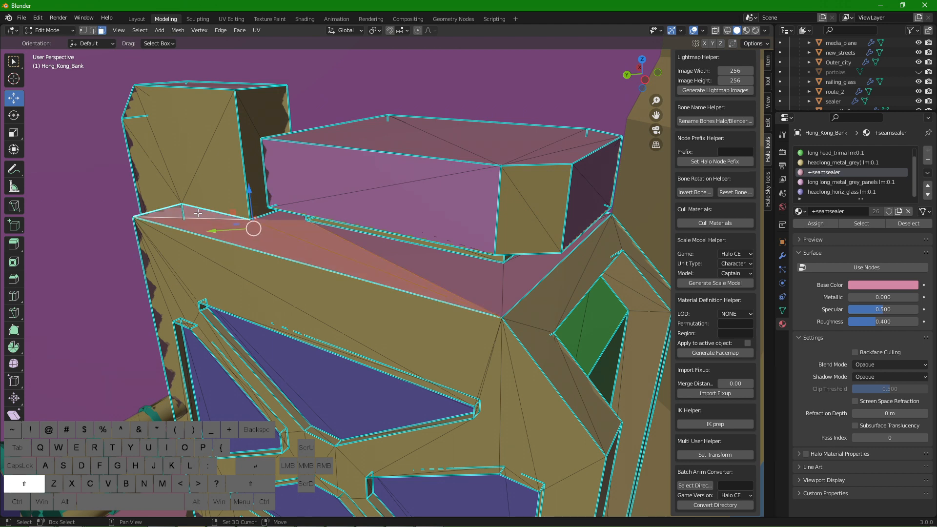
shift+click(435, 261)
shift+click(275, 215)
middle_drag(348, 224, 298, 265)
shift+click(283, 267)
shift+click(268, 277)
shift+click(341, 247)
middle_drag(303, 250, 307, 244)
shift+middle_drag(263, 240, 371, 203)
scroll(370, 202, up, 1)
shift+click(341, 148)
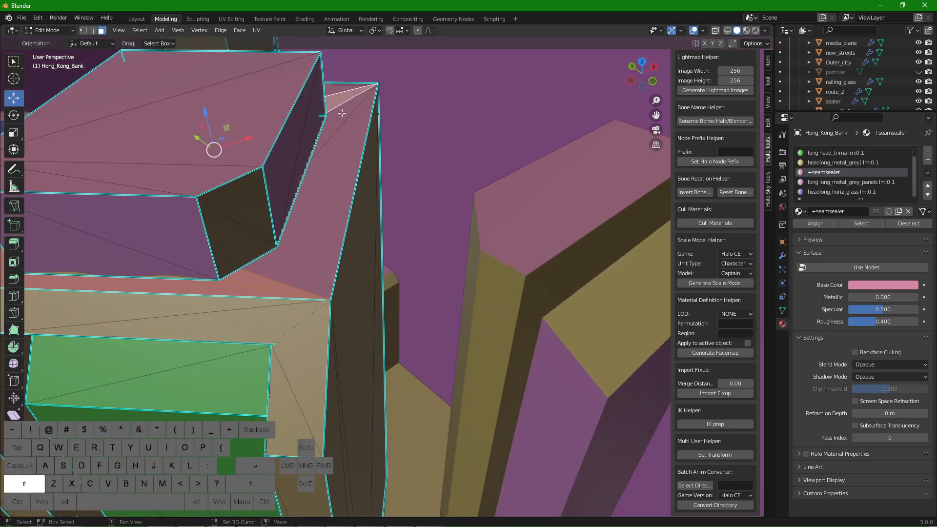
shift+click(357, 142)
shift+click(336, 89)
middle_drag(336, 89, 159, 101)
scroll(353, 142, up, 3)
shift+middle_drag(393, 123, 111, 157)
scroll(111, 157, down, 3)
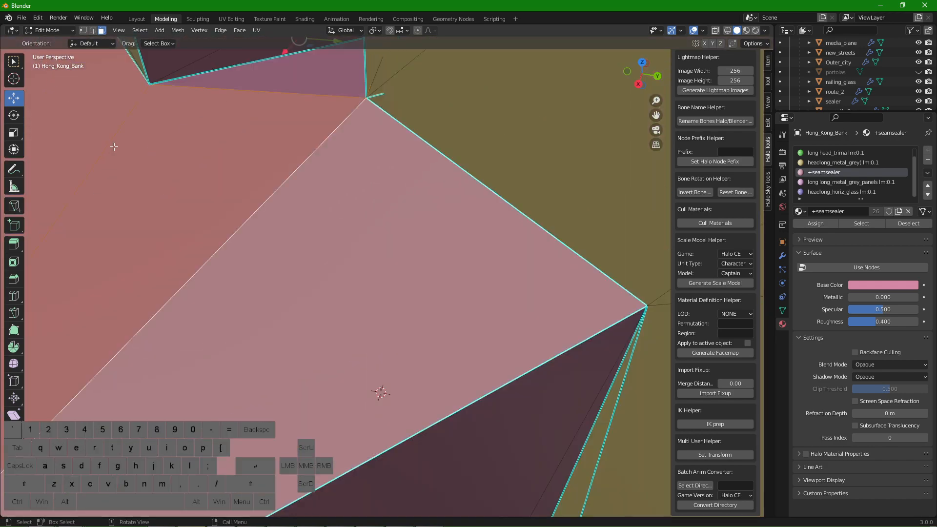
shift+click(345, 146)
middle_drag(346, 146, 429, 186)
shift+middle_drag(480, 172, 438, 152)
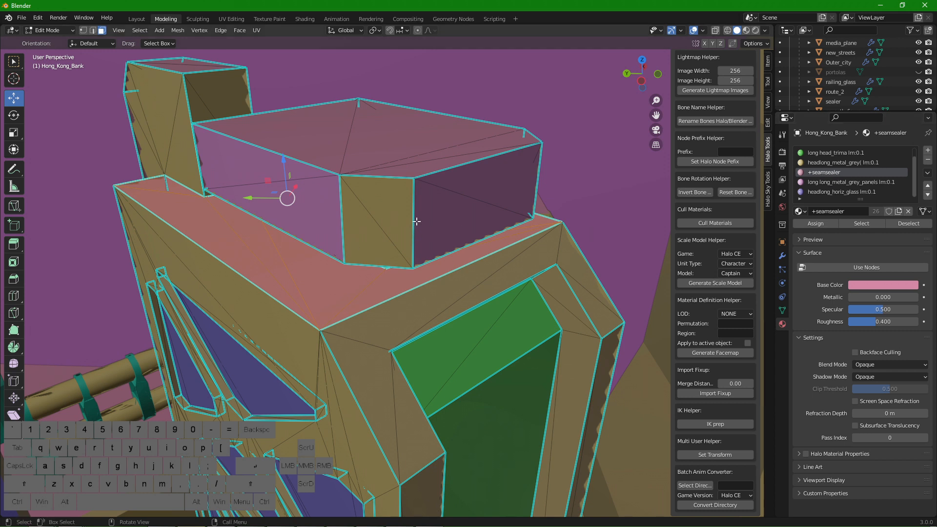
click(839, 162)
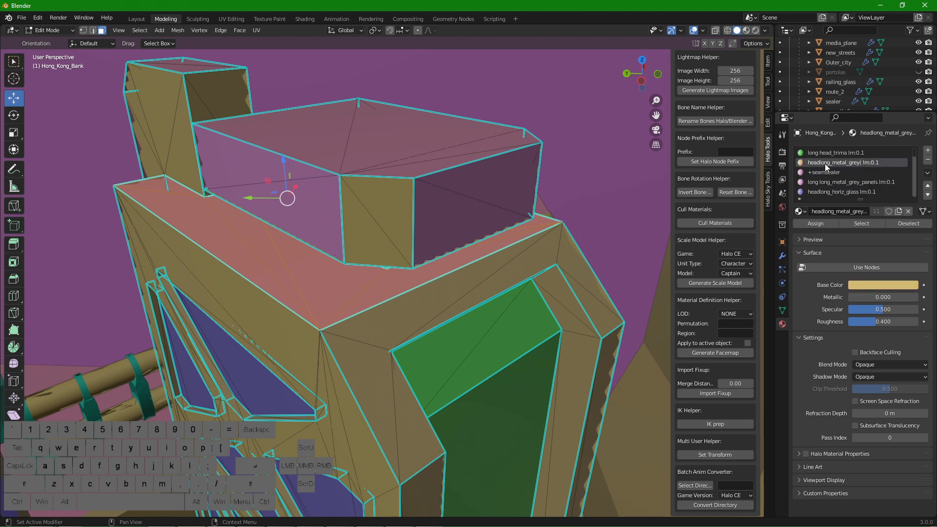
click(819, 229)
Put CPC_Incorporated in Edit Mode and assign headlong_metal_grey( lm:0.1 to its +seamsealer top faces.
middle_drag(586, 270, 427, 267)
click(439, 286)
scroll(429, 254, up, 1)
middle_drag(426, 225, 420, 230)
shift+middle_drag(420, 230, 368, 284)
scroll(391, 269, up, 1)
key(Tab)
click(394, 265)
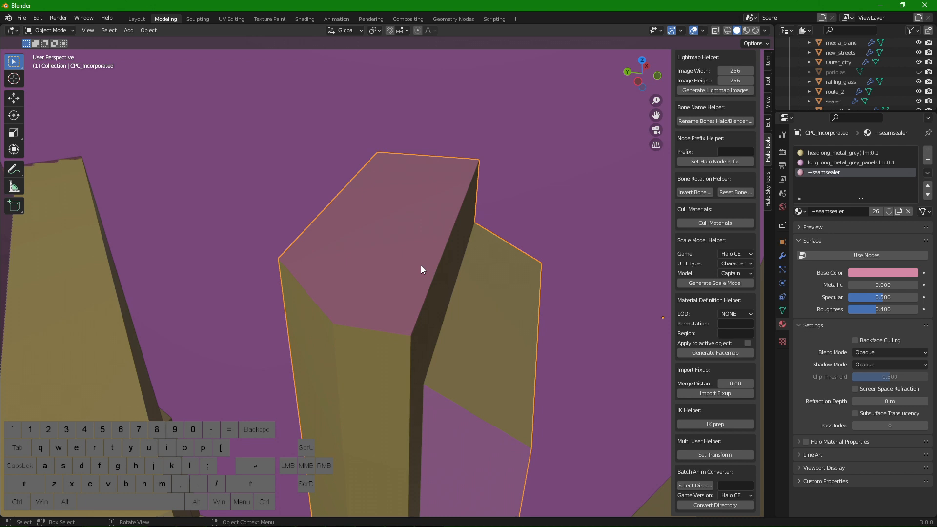
key(Tab)
shift+click(414, 252)
shift+click(369, 254)
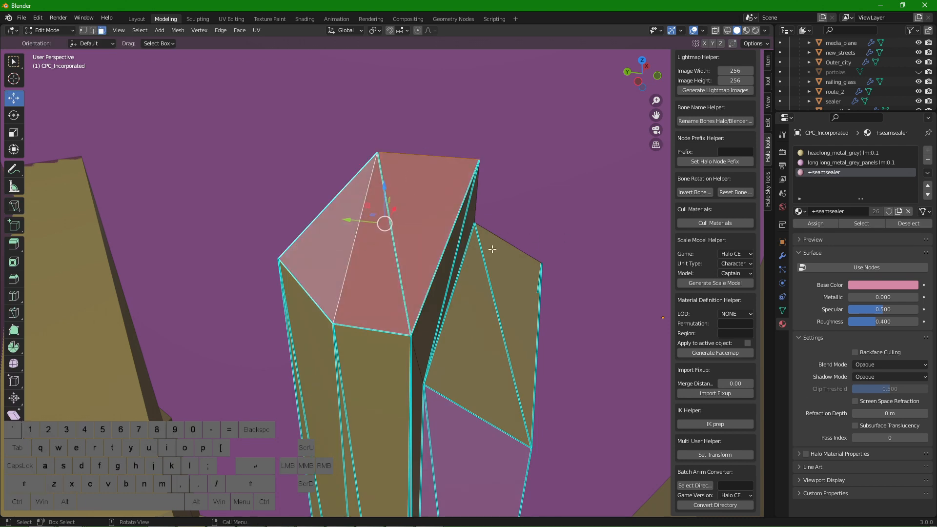
middle_drag(492, 243, 490, 243)
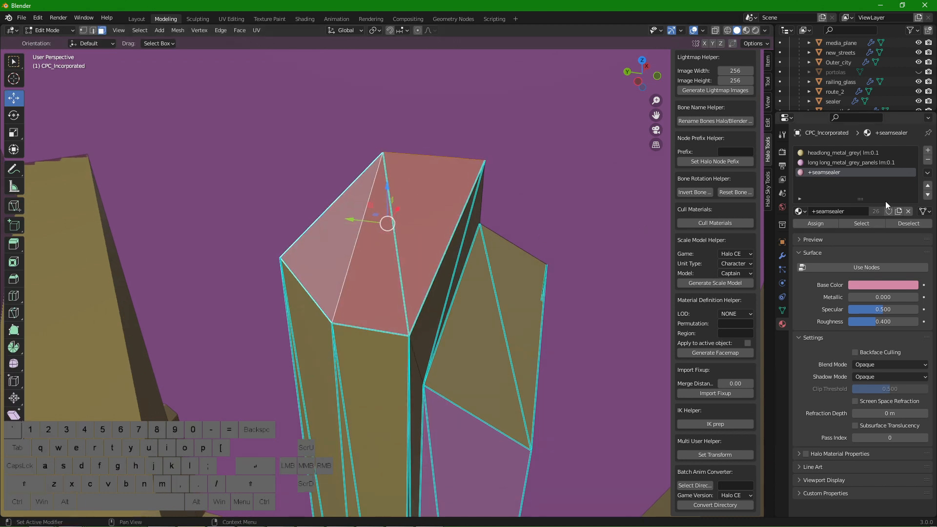
click(823, 154)
click(824, 227)
Put carew_tower_2 in Edit Mode and assign headlong_metal_grey( lm:0.1 to the +seamsealer faces capping its lower section.
scroll(518, 305, down, 4)
shift+middle_drag(524, 312, 447, 283)
scroll(559, 283, up, 3)
middle_drag(559, 282, 425, 255)
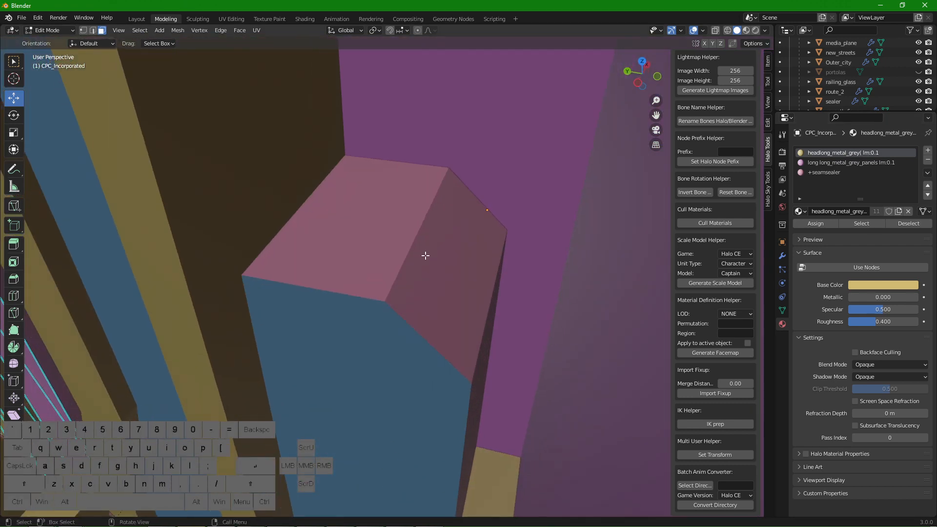
key(Tab)
click(375, 322)
key(Tab)
shift+click(360, 252)
shift+click(380, 225)
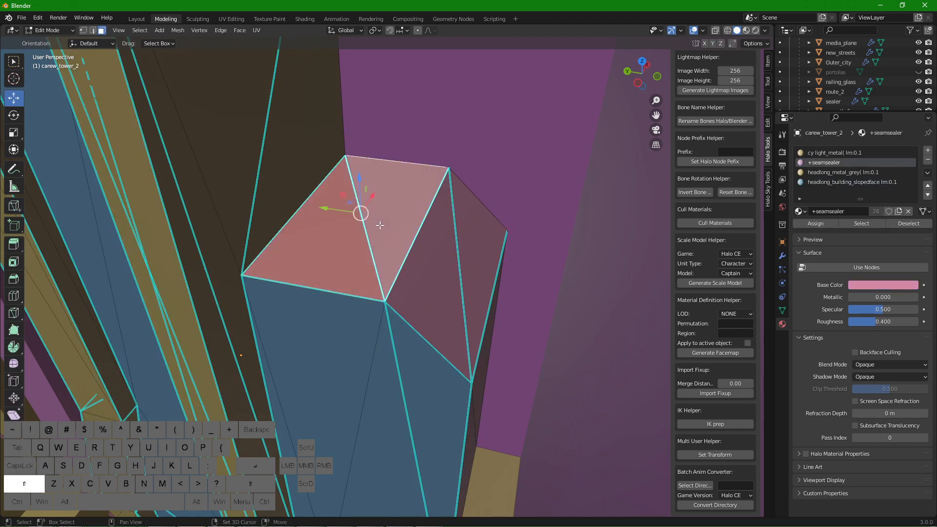
shift+click(443, 269)
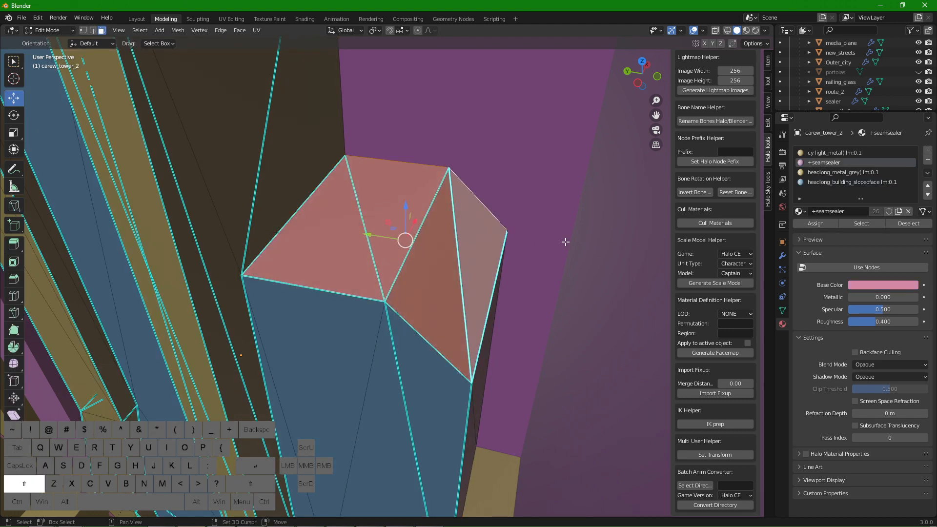
click(833, 172)
click(823, 224)
Assign headlong_metal_grey( lm:0.1 to the +seamsealer faces on top of carew_tower_2's upper section, including the raised side pieces.
middle_drag(438, 264, 226, 272)
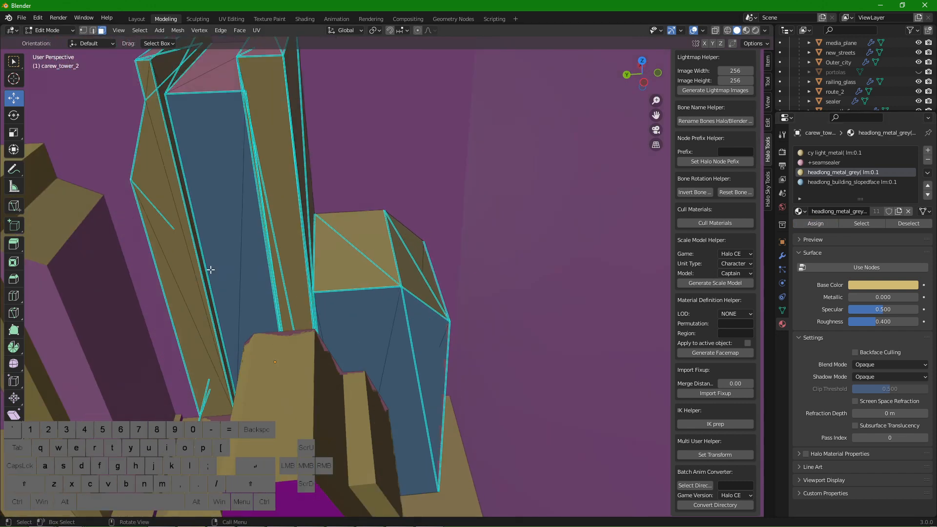
scroll(393, 259, down, 3)
scroll(394, 256, up, 3)
scroll(393, 256, up, 2)
middle_drag(440, 205, 429, 251)
click(377, 206)
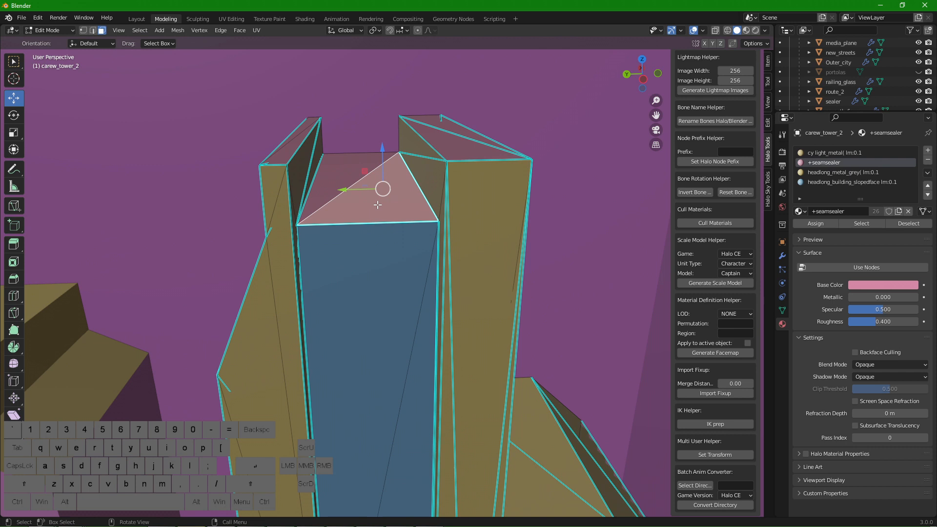
shift+click(341, 179)
shift+click(289, 147)
shift+click(313, 132)
shift+click(437, 152)
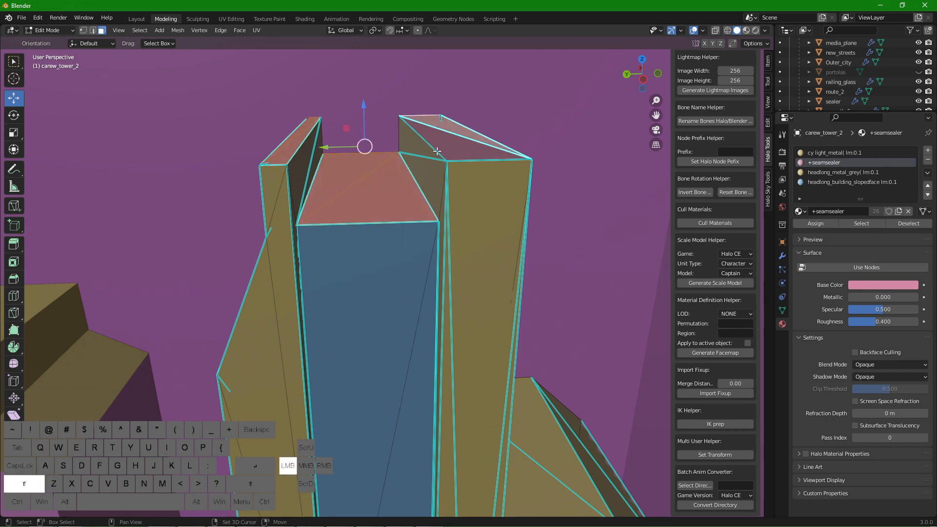
shift+click(437, 152)
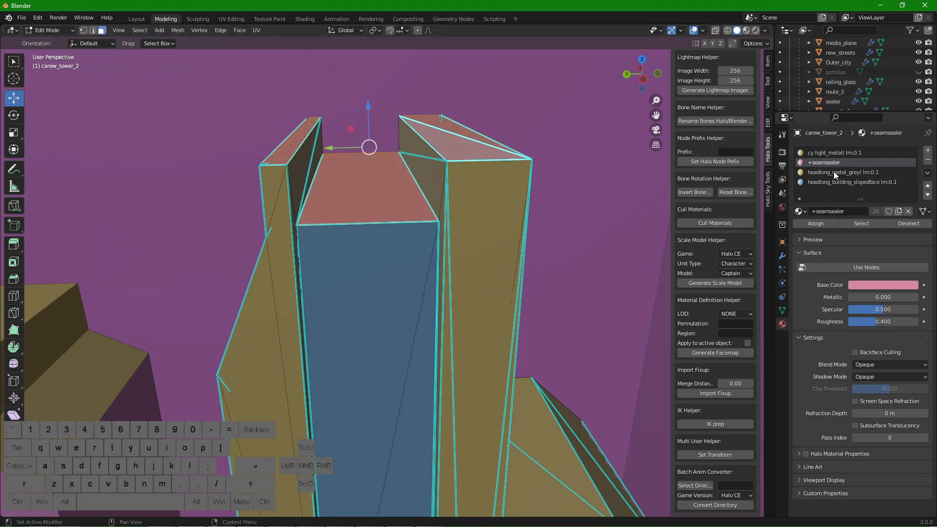
click(833, 172)
click(810, 223)
Put Hong_Kong_Bank in Edit Mode and assign headlong_metal_grey( lm:0.1 to the +seamsealer faces on top of its upper block.
middle_drag(439, 273, 440, 238)
click(259, 142)
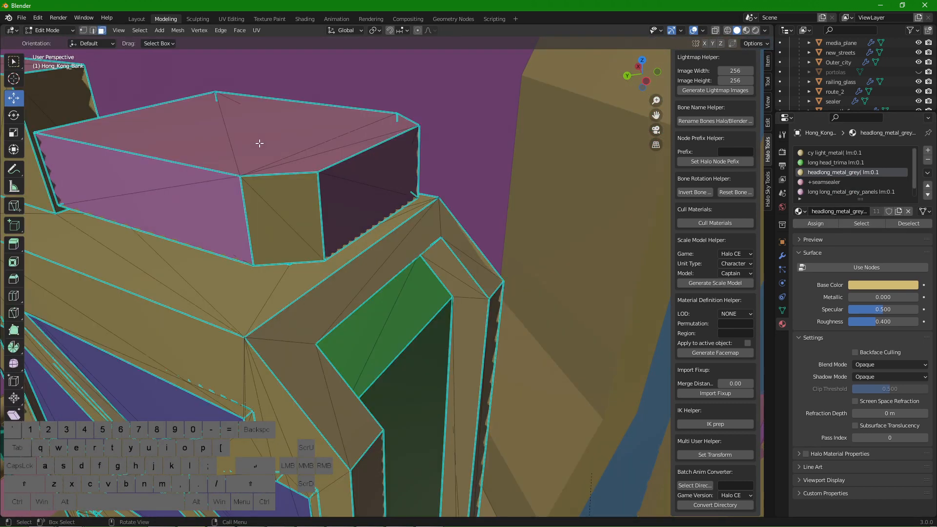
click(259, 142)
shift+click(328, 147)
shift+click(328, 147)
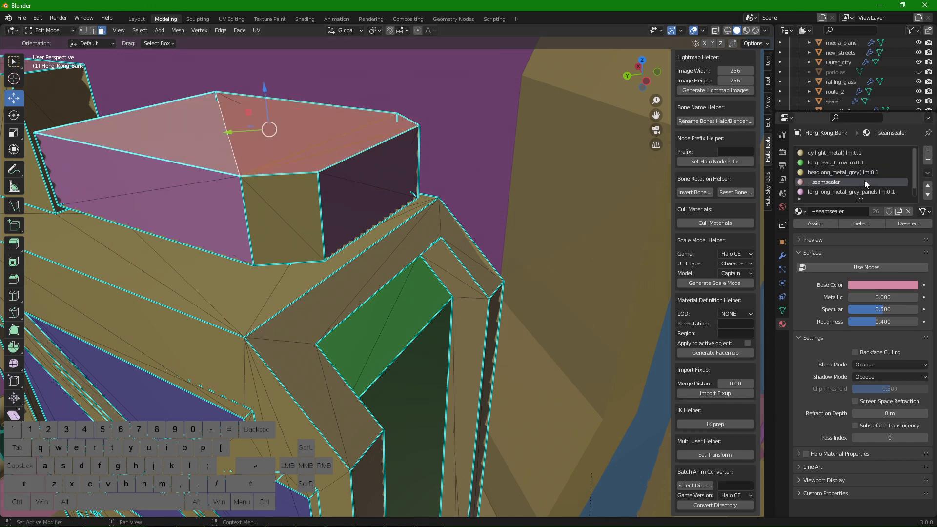
click(822, 171)
click(816, 223)
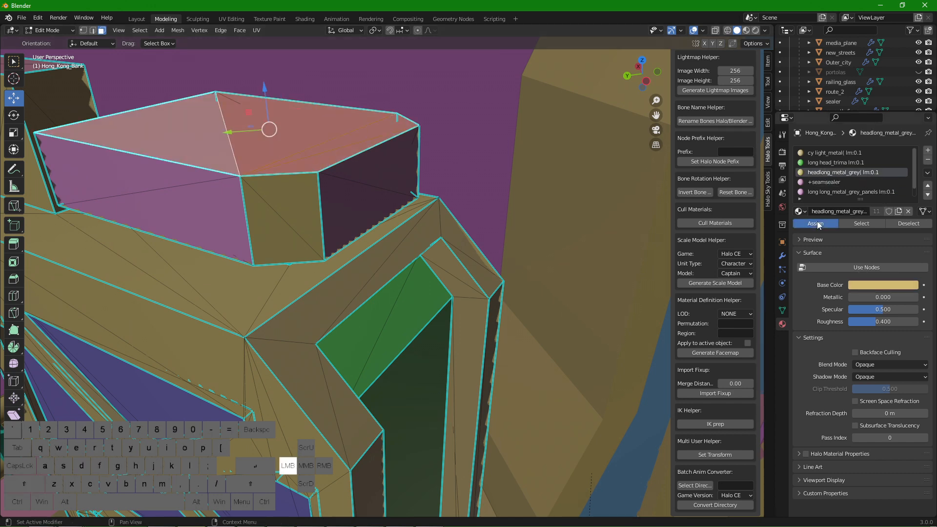
click(479, 239)
Examine the sculpture, the palm-lined walkway and the street around it in the level.
middle_drag(479, 239, 440, 178)
mouse_move(343, 175)
middle_down()
mouse_move(504, 251)
mouse_move(451, 248)
mouse_move(423, 224)
mouse_move(528, 277)
mouse_move(495, 310)
mouse_move(450, 324)
mouse_move(449, 339)
mouse_move(435, 260)
mouse_move(480, 226)
mouse_move(517, 262)
mouse_move(491, 270)
mouse_move(477, 210)
mouse_move(452, 242)
mouse_move(529, 188)
mouse_move(450, 274)
middle_up()
scroll(517, 263, up, 3)
scroll(477, 210, up, 3)
scroll(451, 274, up, 1)
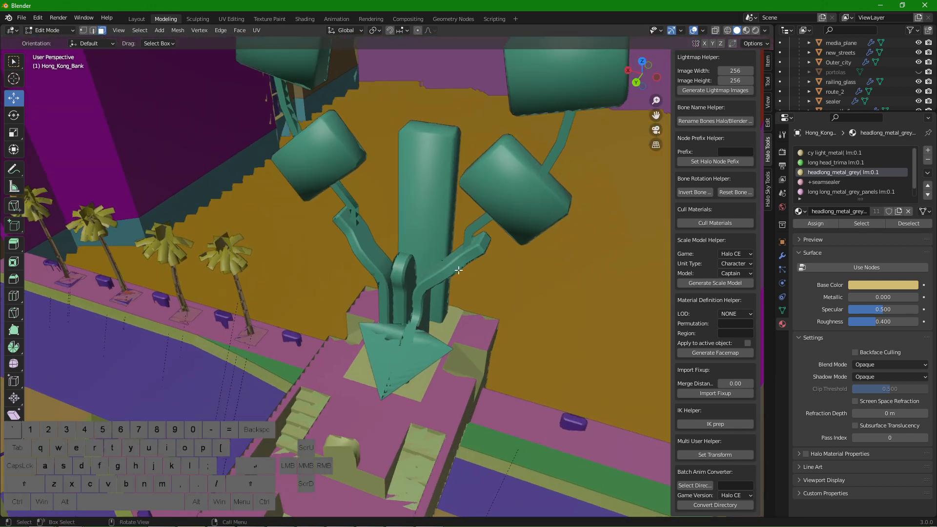
mouse_move(327, 281)
middle_down()
mouse_move(335, 291)
mouse_move(322, 312)
mouse_move(325, 297)
middle_up()
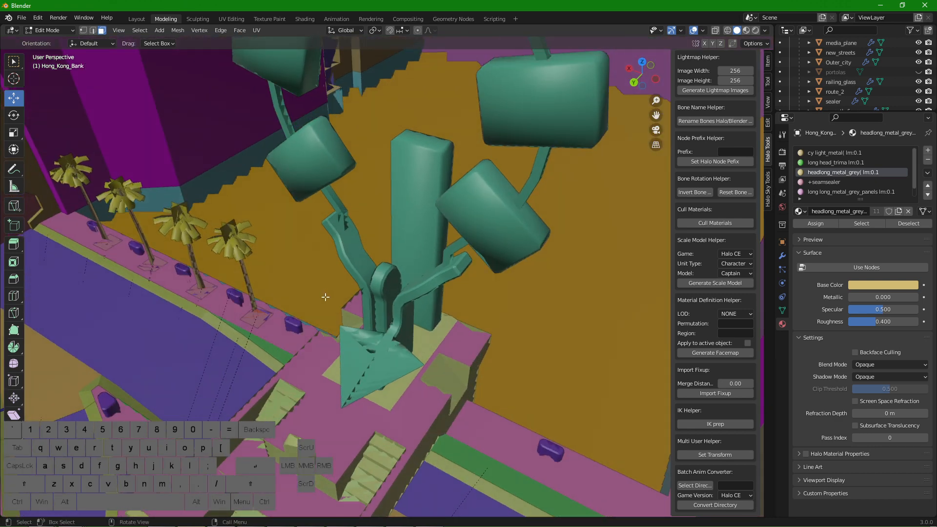
mouse_move(350, 265)
middle_down()
mouse_move(281, 255)
mouse_move(423, 228)
middle_up()
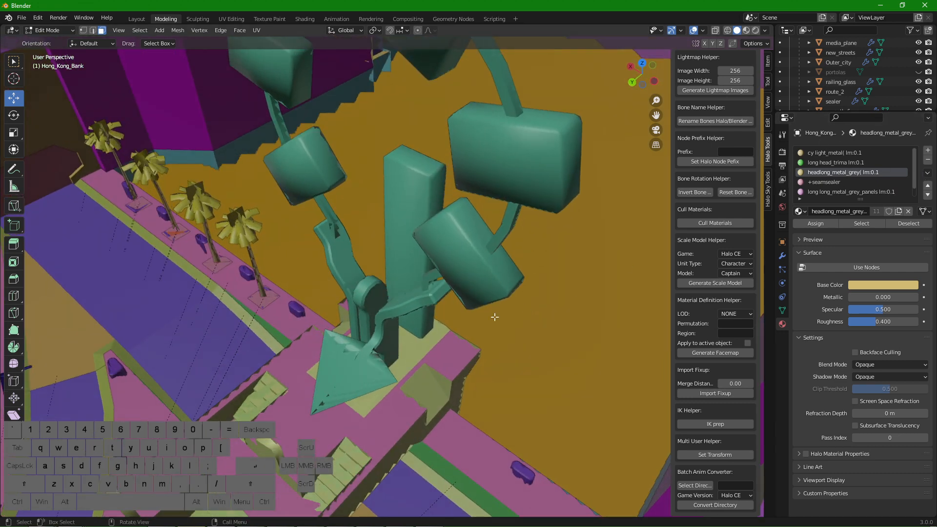
mouse_move(497, 316)
middle_down()
mouse_move(439, 255)
mouse_move(362, 281)
mouse_move(462, 245)
mouse_move(391, 238)
mouse_move(378, 215)
mouse_move(351, 205)
mouse_move(412, 211)
mouse_move(374, 208)
mouse_move(441, 230)
mouse_move(365, 240)
mouse_move(375, 259)
middle_up()
middle_drag(375, 259, 372, 238)
middle_drag(307, 232, 328, 285)
shift+middle_drag(328, 285, 363, 225)
scroll(329, 220, up, 2)
shift+middle_drag(362, 226, 393, 238)
scroll(418, 239, up, 3)
shift+middle_drag(467, 234, 375, 201)
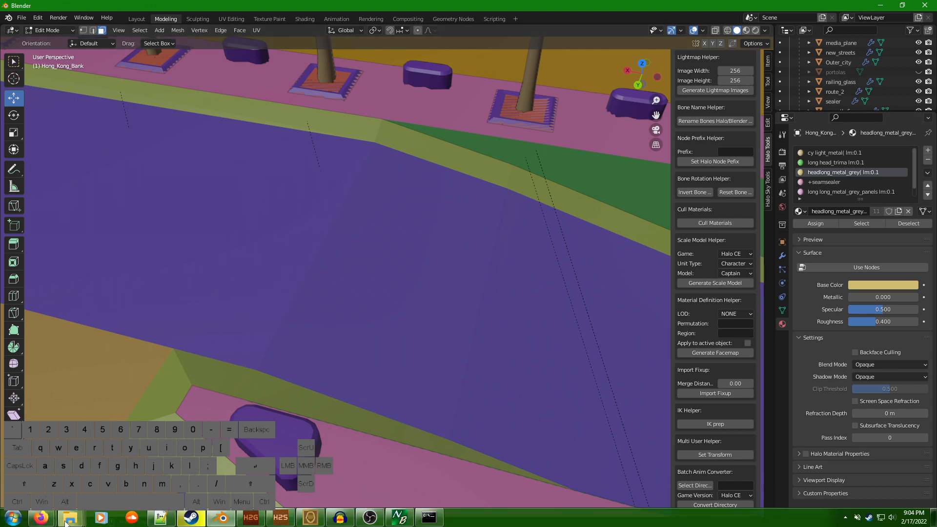
Switch to File Explorer, go to the H2EK root folder and locate halo2-color-plate-extractor.exe.
click(71, 519)
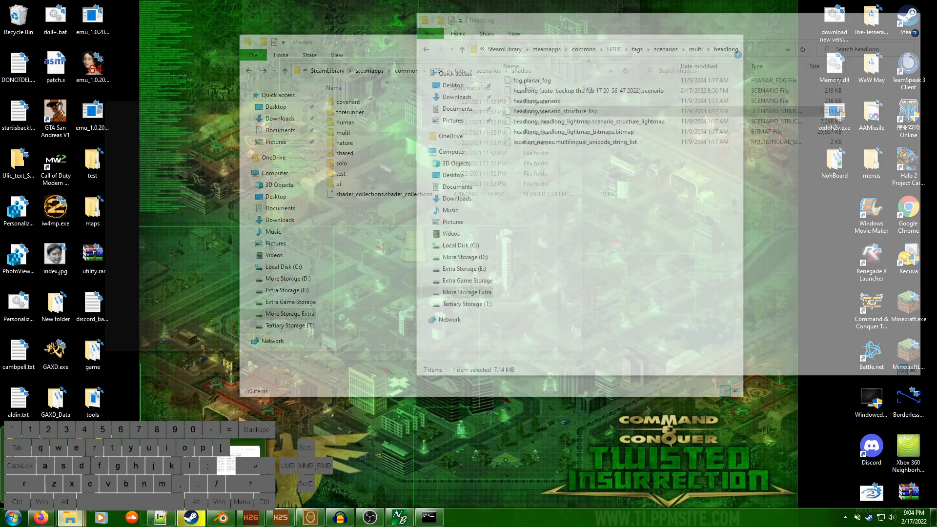
click(53, 464)
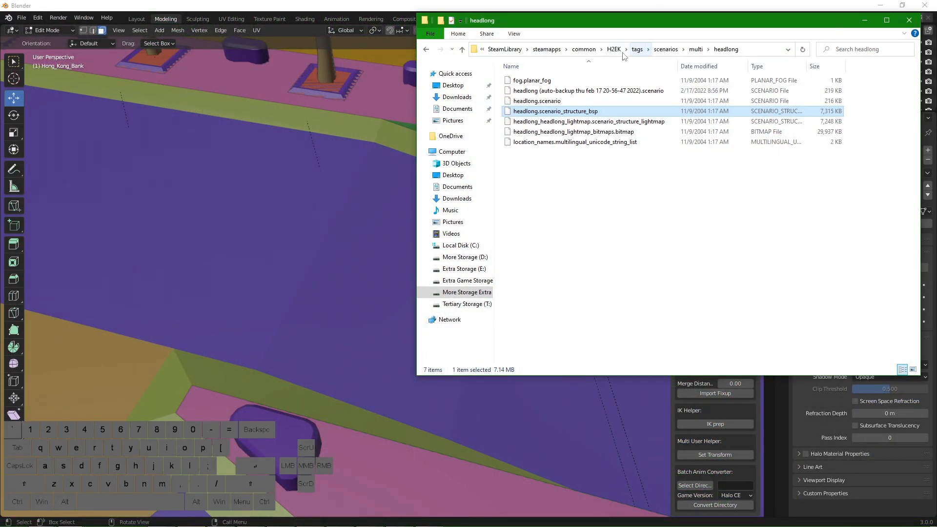
click(614, 49)
scroll(539, 251, down, 3)
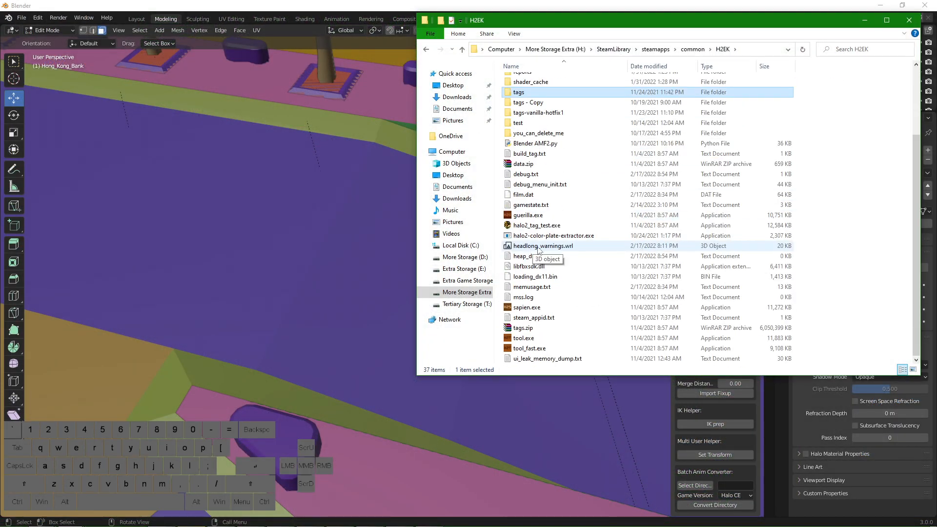
click(546, 235)
click(799, 233)
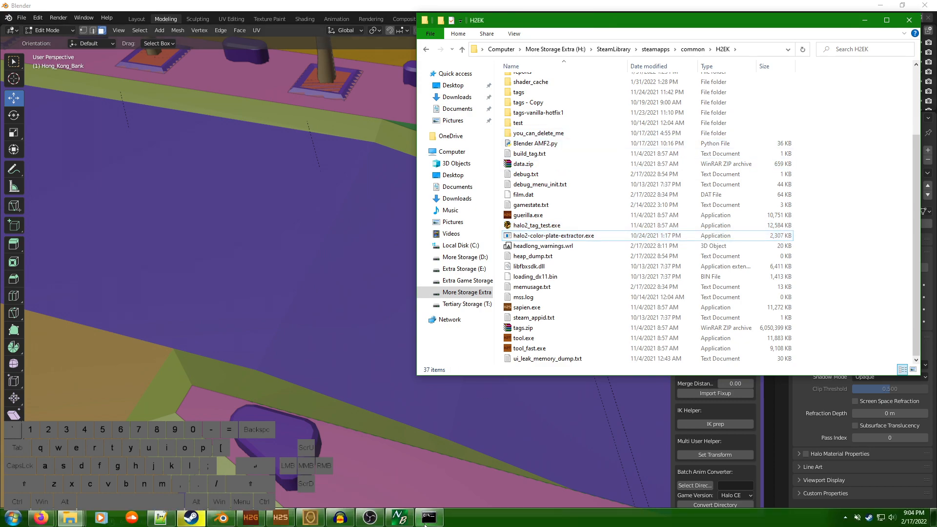
Open a command prompt in the H2EK folder.
mouse_move(425, 525)
mouse_move(444, 481)
click(475, 443)
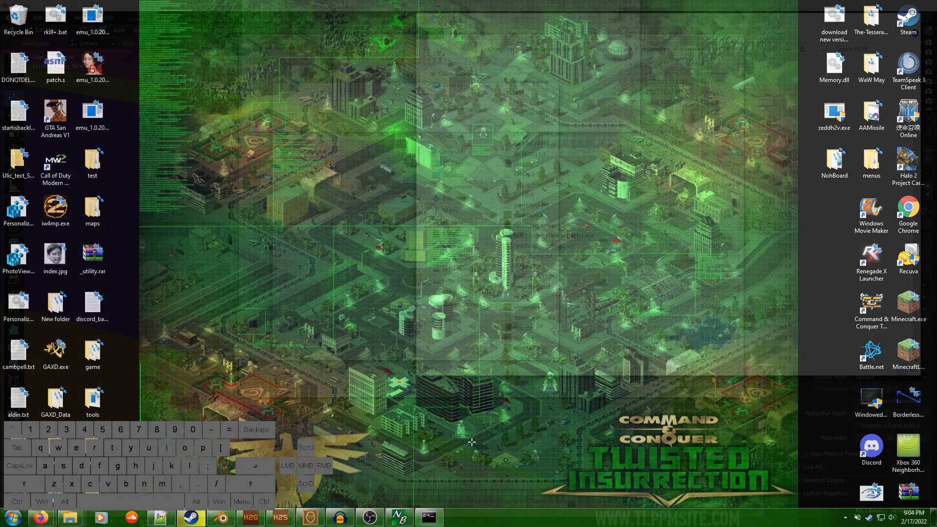
click(825, 161)
click(752, 48)
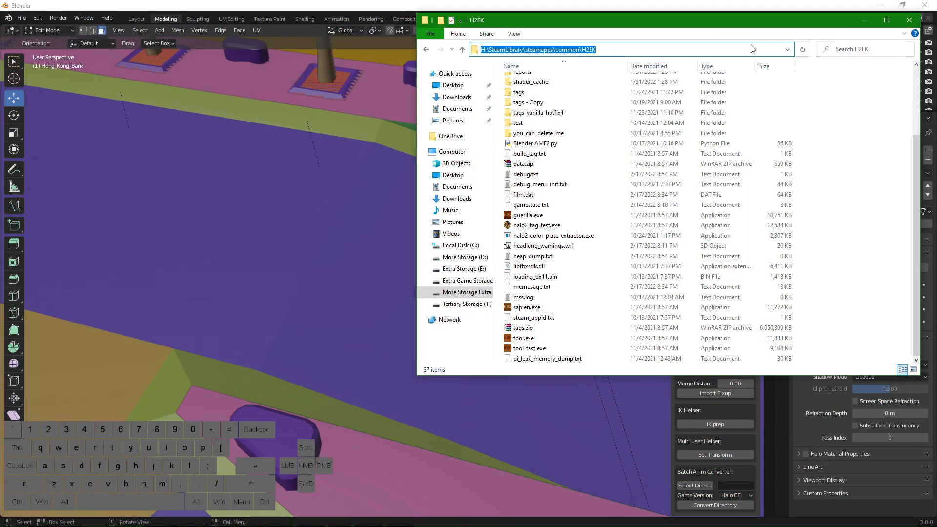
text(cmd)
key(Return)
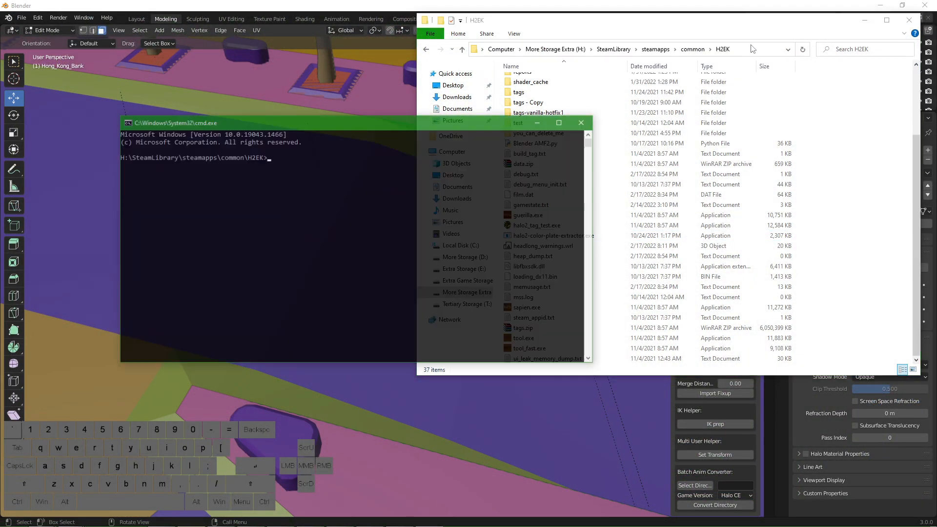
Move the command prompt window clear of the file list and highlight its H2EK path.
drag(279, 123, 238, 110)
drag(247, 142, 50, 140)
click(247, 142)
drag(224, 143, 59, 141)
drag(346, 113, 296, 113)
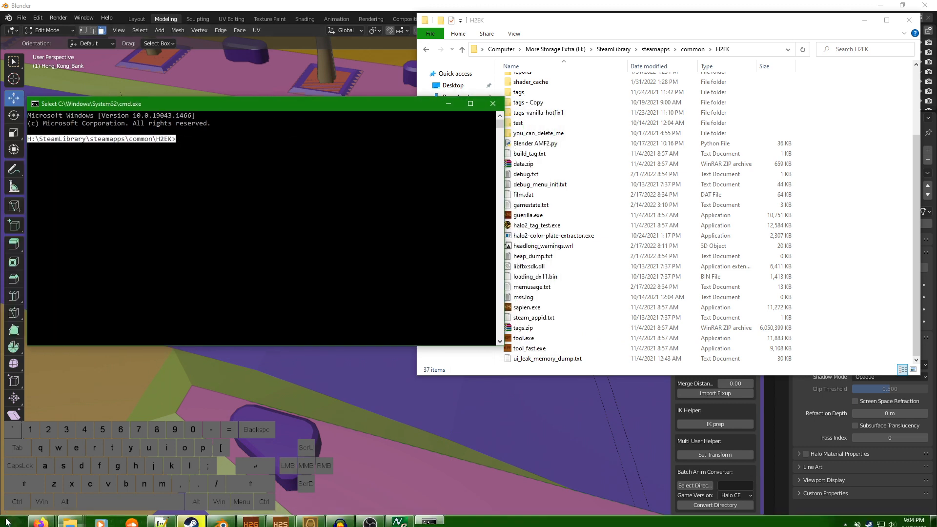
Switch to Firefox and view the halo2-color-plate-extractor GitHub page and the Windows download in its 0.2.0 release.
click(40, 518)
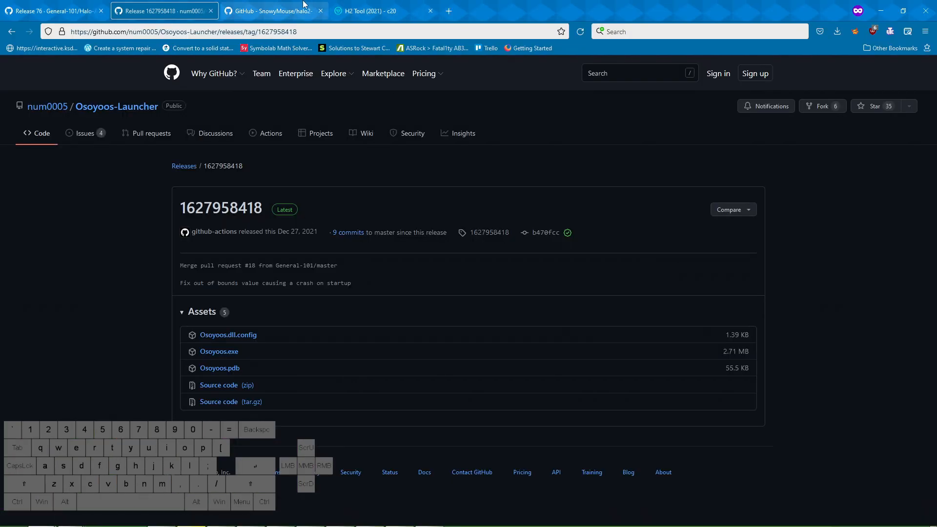
click(273, 10)
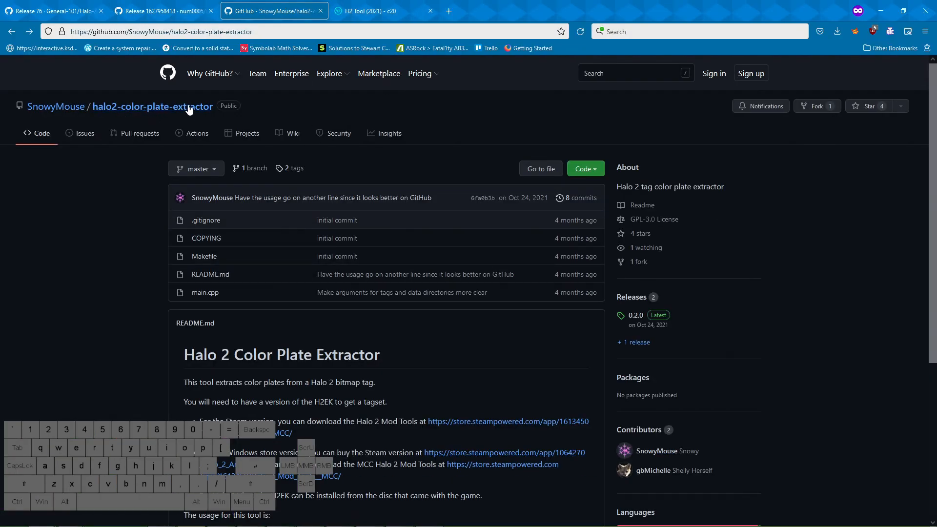
scroll(425, 329, down, 4)
scroll(427, 322, up, 4)
scroll(689, 300, down, 1)
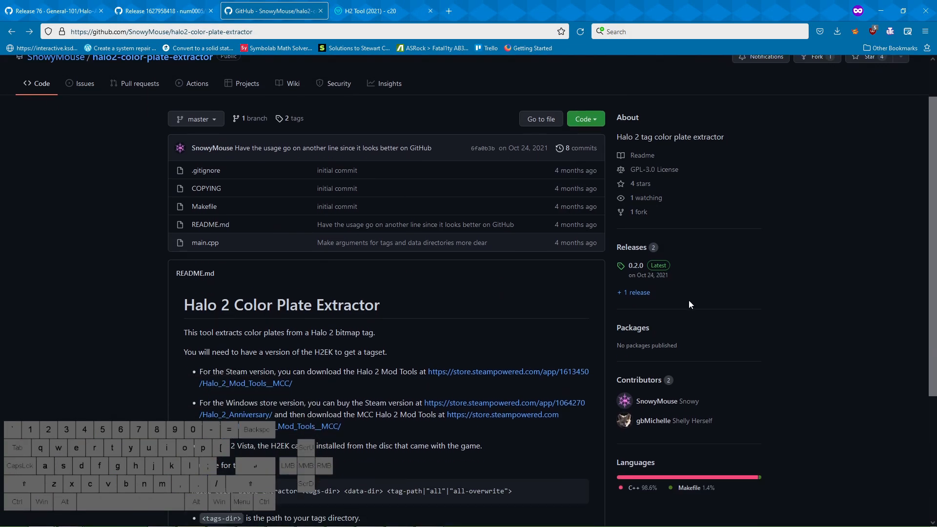
click(636, 267)
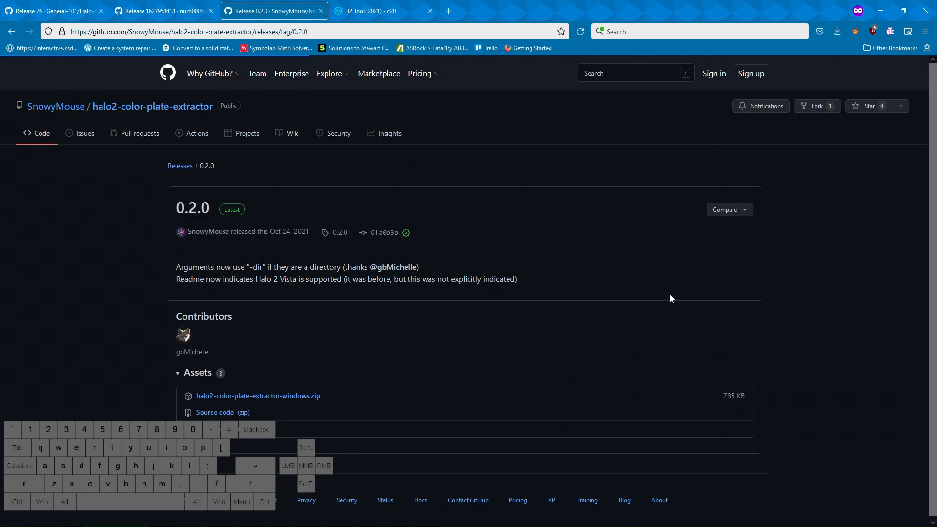
drag(323, 395, 161, 386)
Return to the repository's main page, read the tool's usage syntax in the README, and minimize the browser.
click(11, 31)
scroll(124, 311, down, 3)
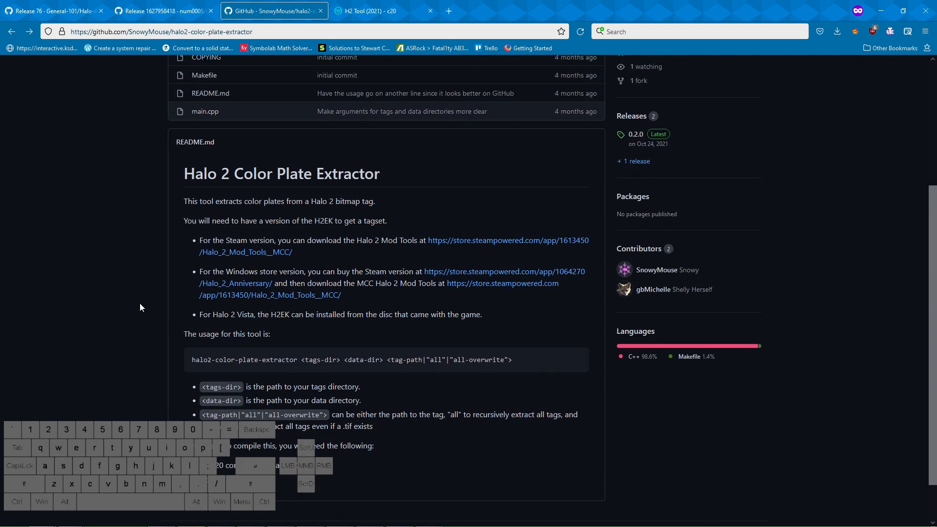
click(881, 11)
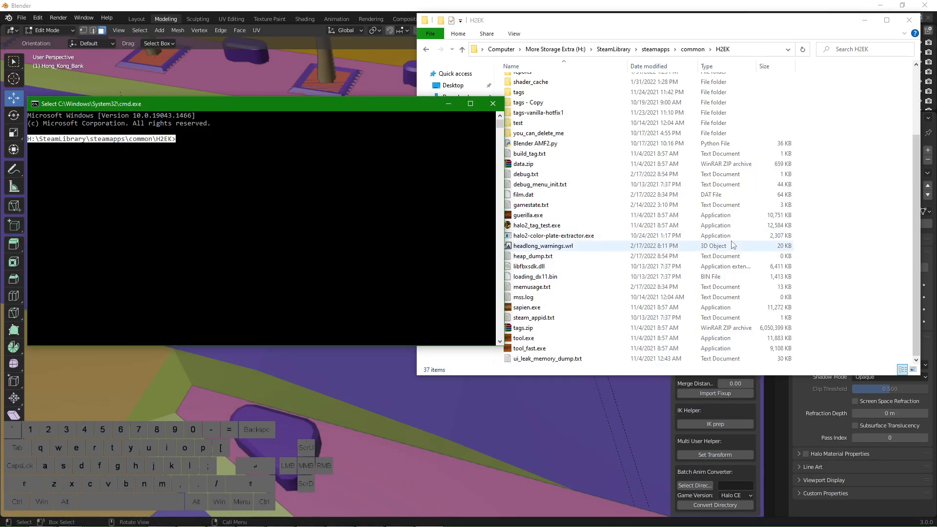
Enter halo2-color-plate-extractor as the command name at the H2EK prompt without running it.
click(723, 241)
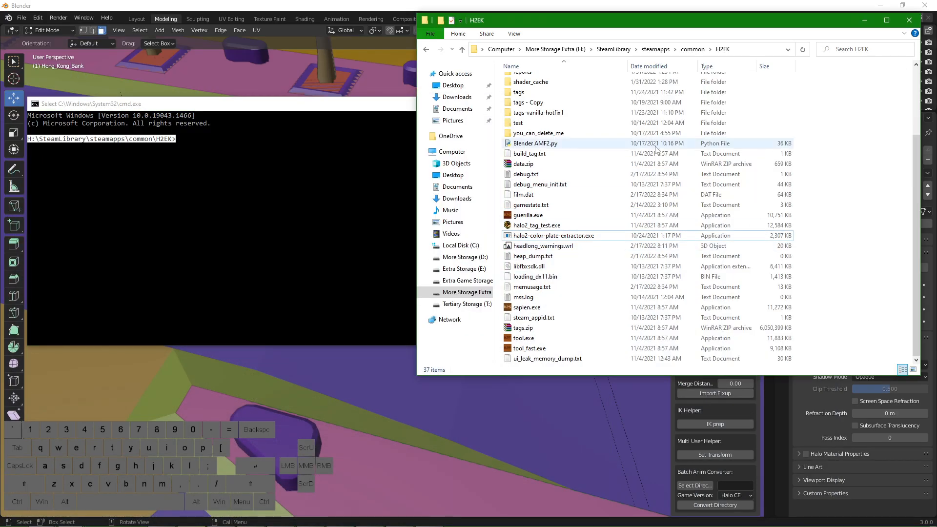
click(259, 196)
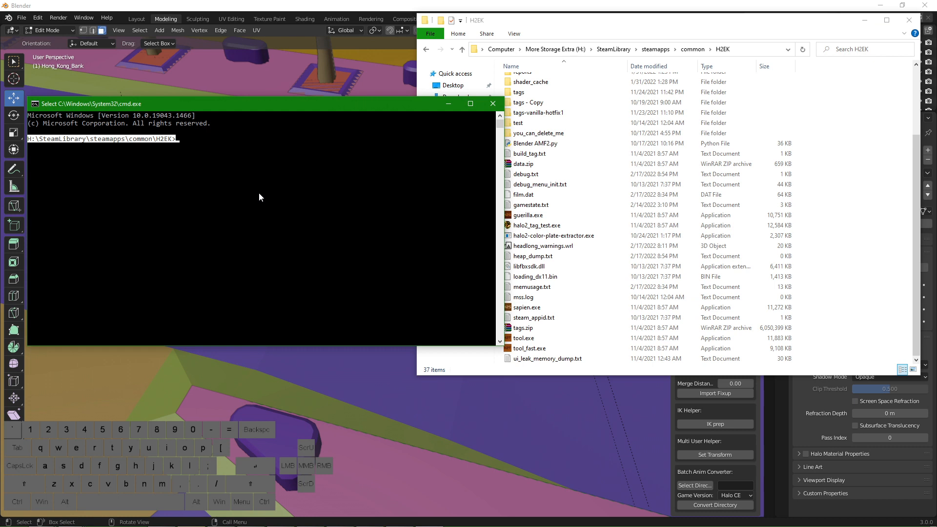
click(259, 195)
click(323, 177)
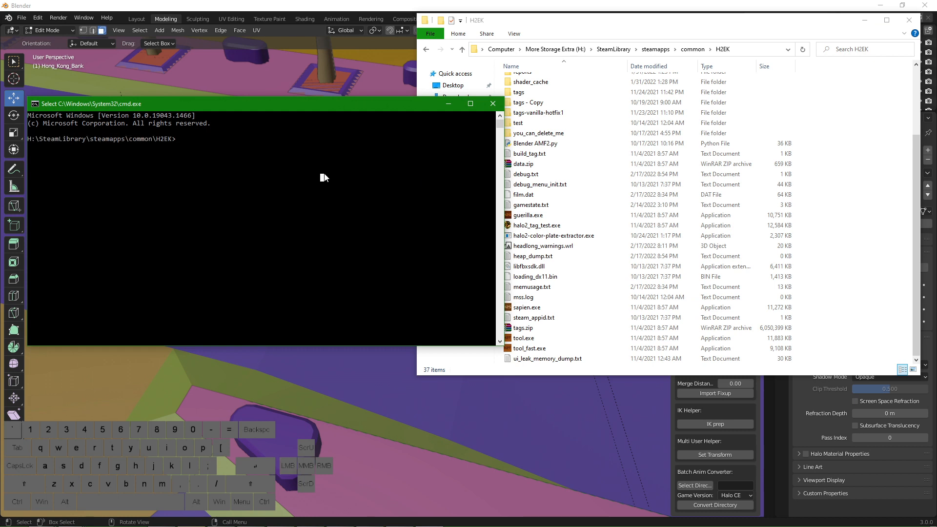
text(halo2-color)
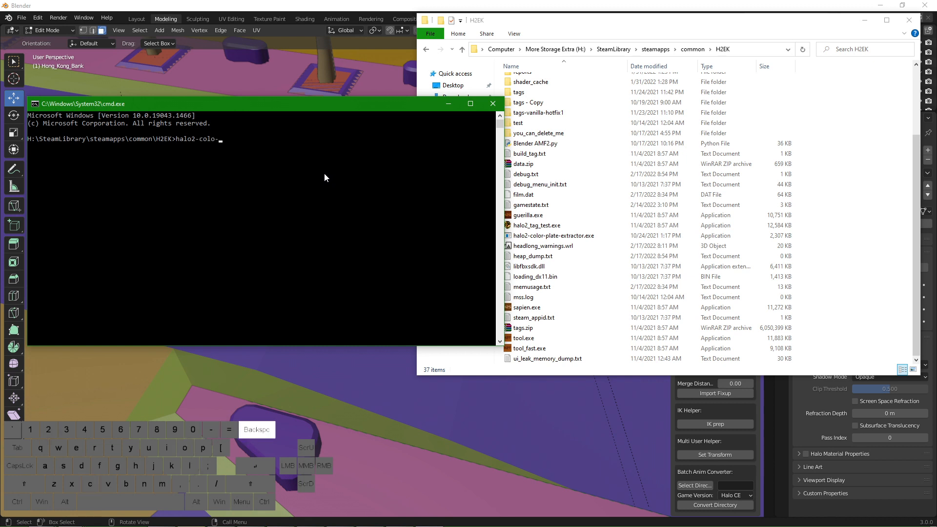
text(-plate)
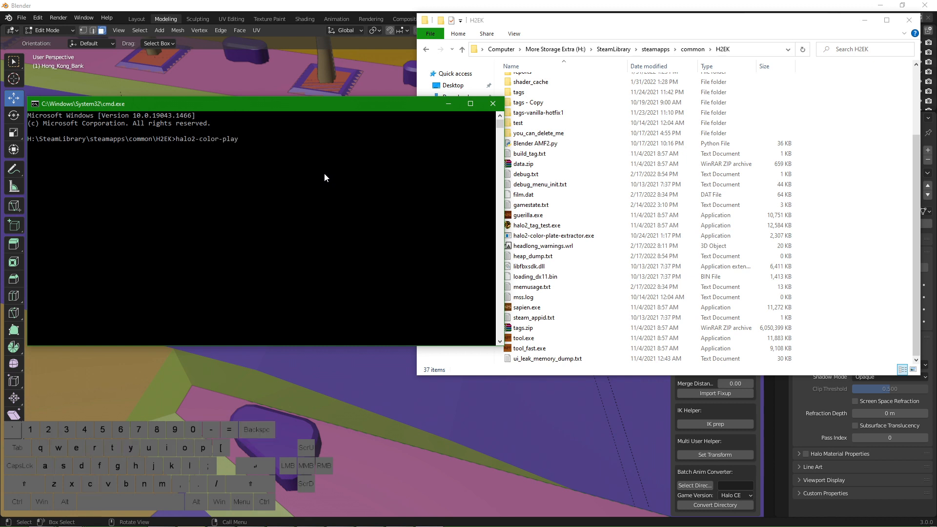
text(-extractor)
Copy the path of the H2EK data folder and add H:\SteamLibrary\steamapps\common\H2EK\data to the extractor command.
click(561, 102)
scroll(566, 105, up, 3)
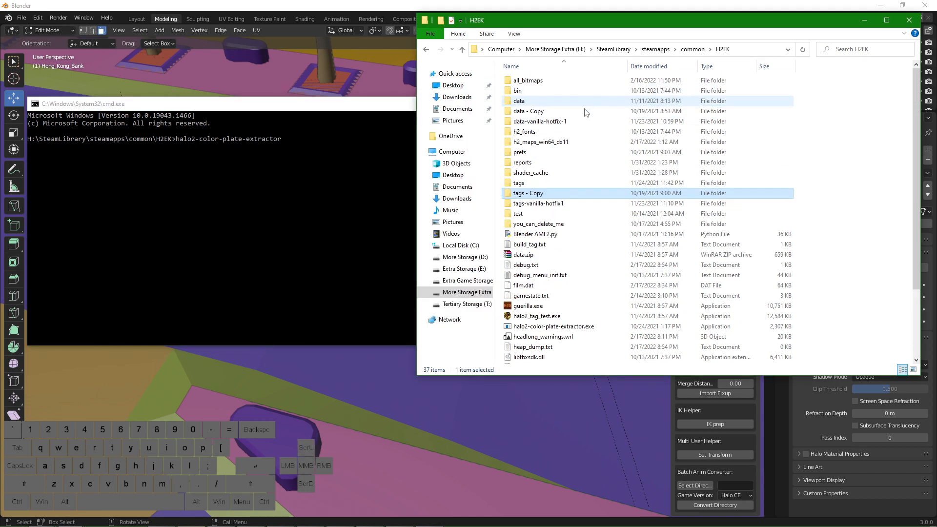
double_click(542, 103)
click(768, 51)
key(ctrl+c)
click(340, 154)
right_click(344, 155)
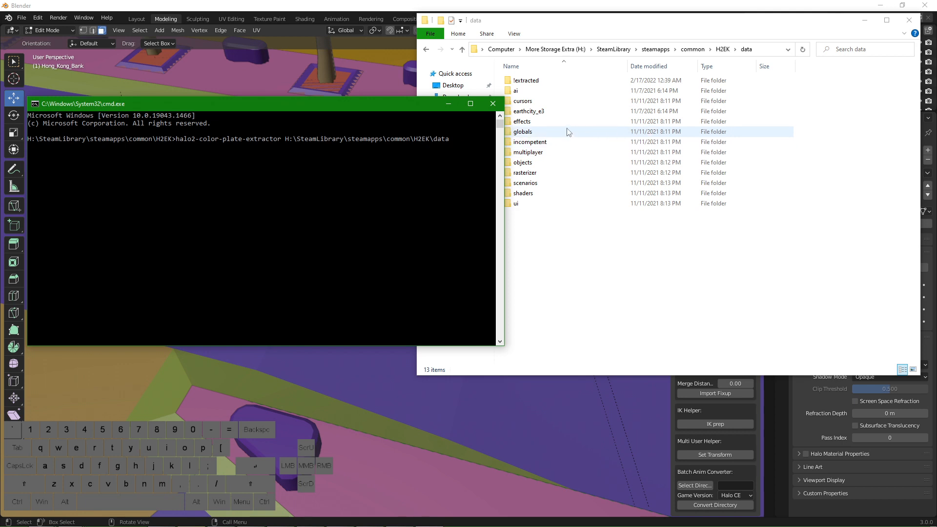
Copy the path of the H2EK tags folder and append "H:\SteamLibrary\steamapps\common\H2EK\tags" in quotes to the extractor command.
click(722, 49)
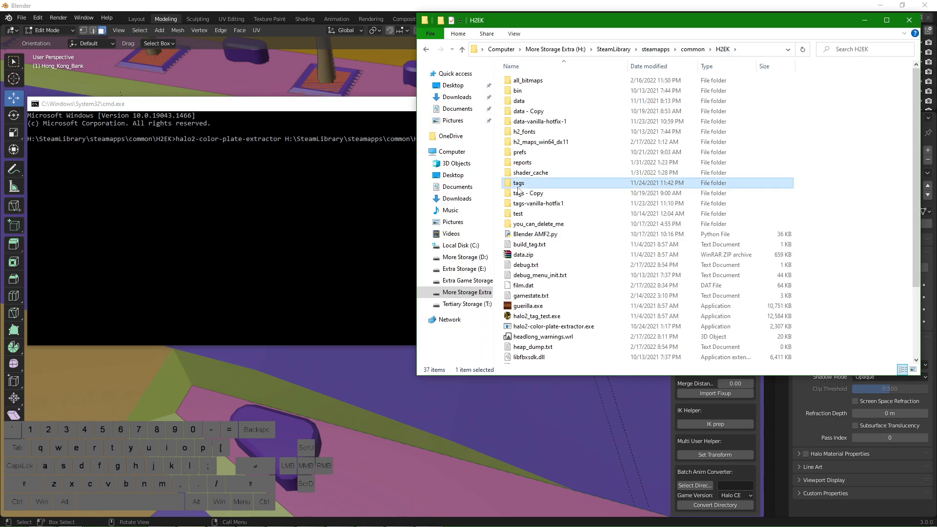
double_click(524, 184)
click(751, 49)
key(ctrl+c)
click(383, 170)
click(466, 144)
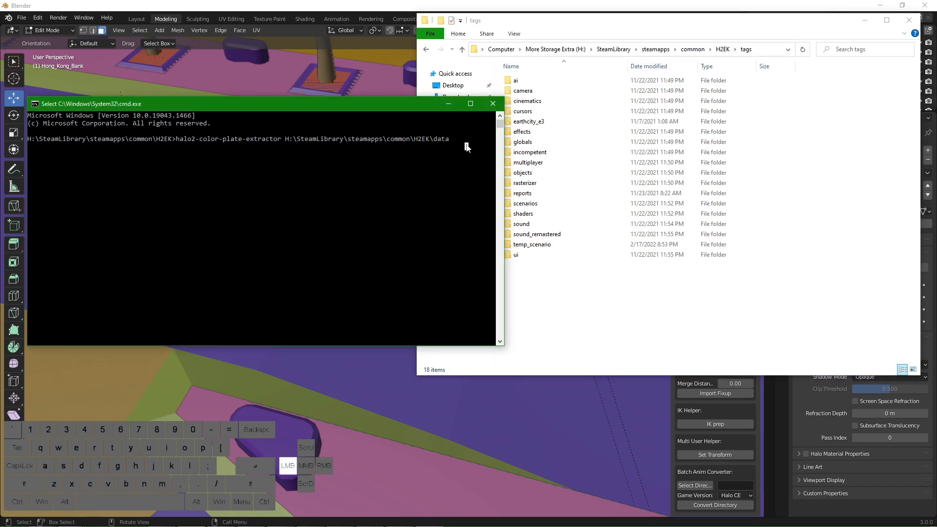
text(")
right_click(465, 140)
text(")
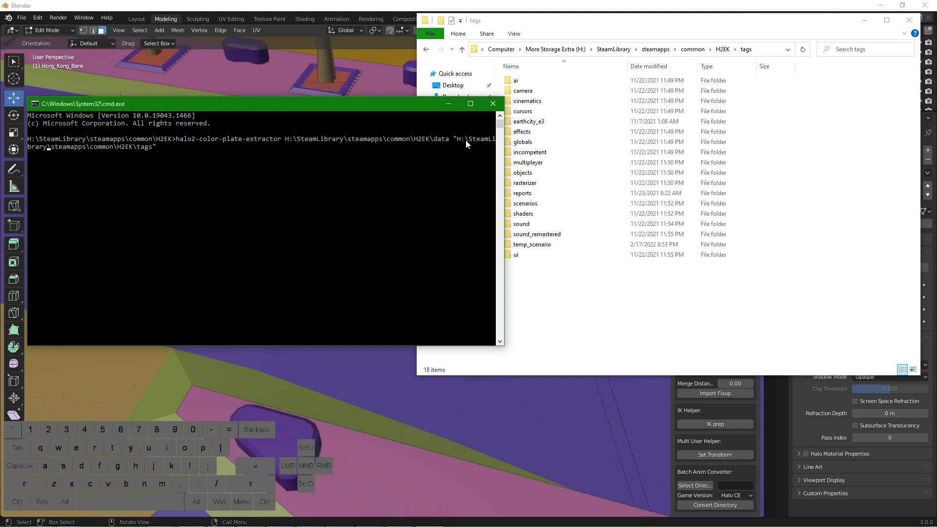
Enclose the H2EK data path in quotes and append the all argument to the extractor command.
click(466, 141)
text(")
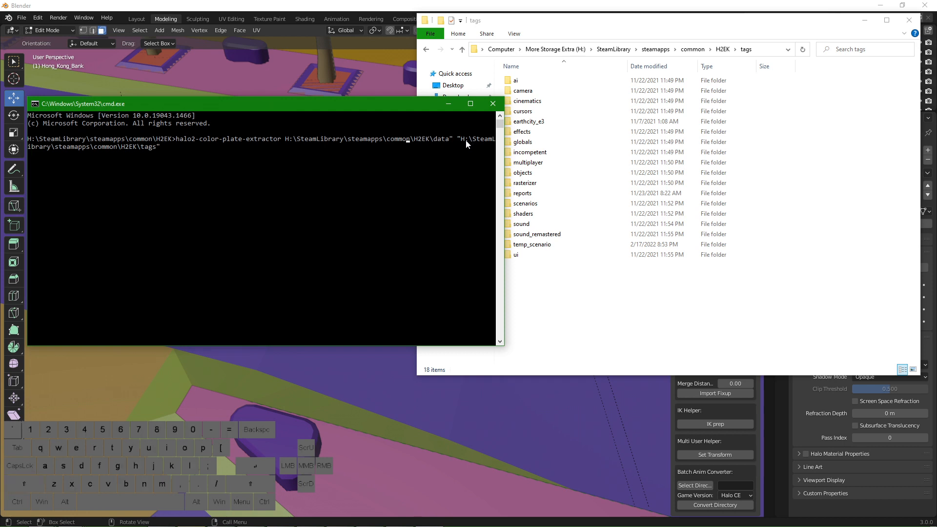
text(")
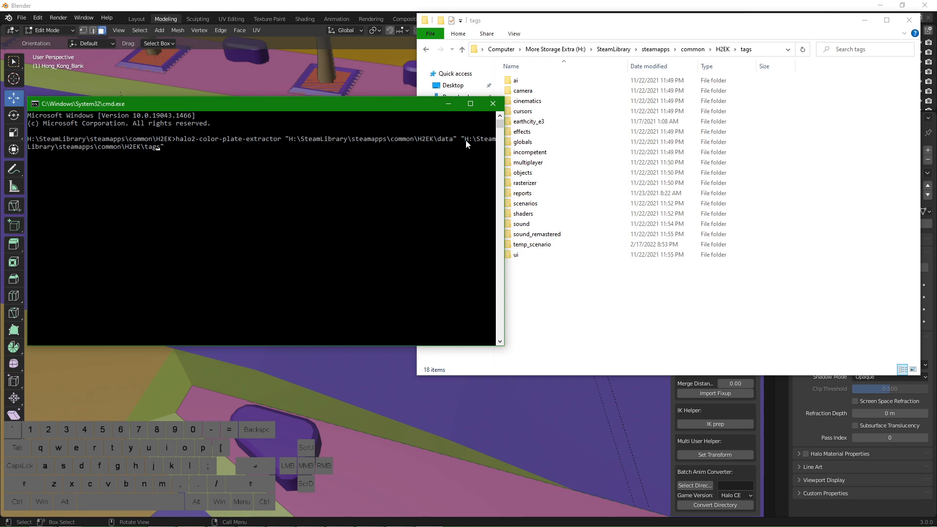
text( all)
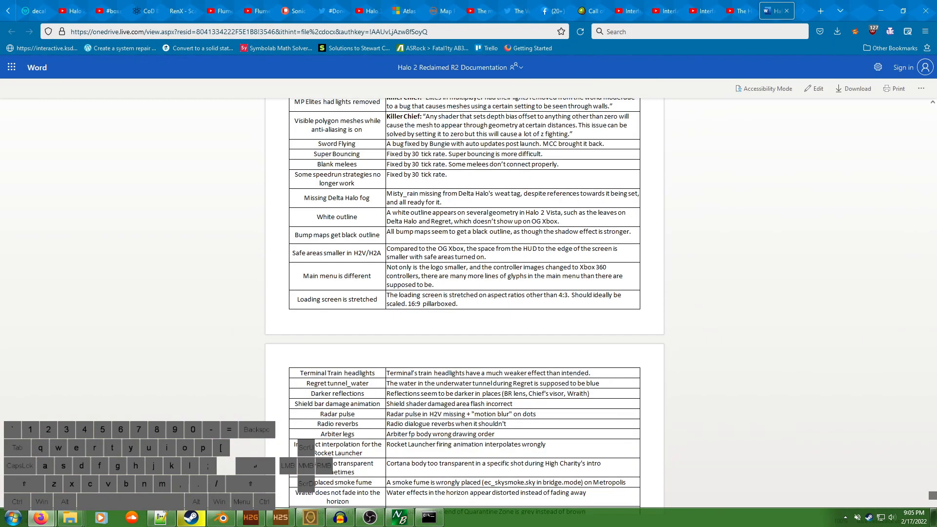
Recheck the color plate extractor's usage syntax and tag-path options in the GitHub README, and return to the command prompt.
click(41, 517)
click(164, 469)
drag(419, 432, 192, 337)
click(480, 433)
drag(431, 451, 242, 334)
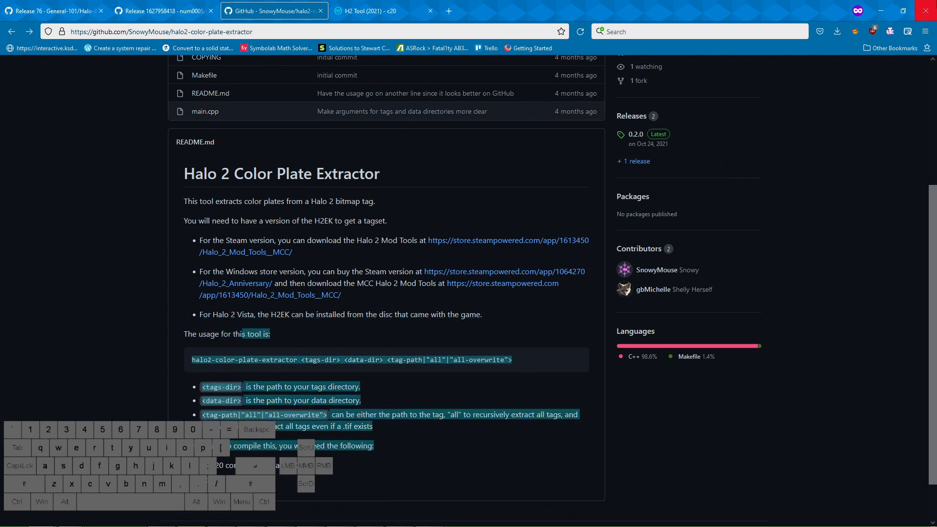
click(881, 10)
mouse_move(307, 506)
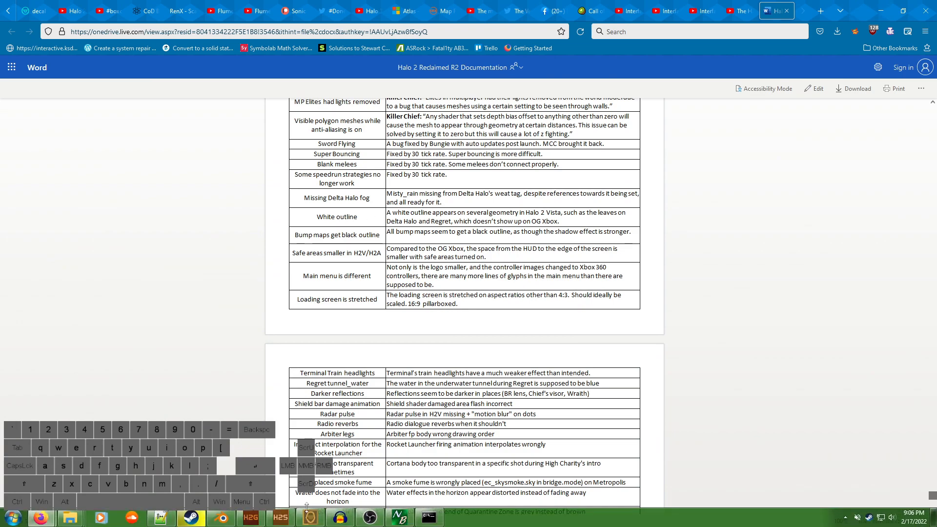
click(223, 518)
click(436, 520)
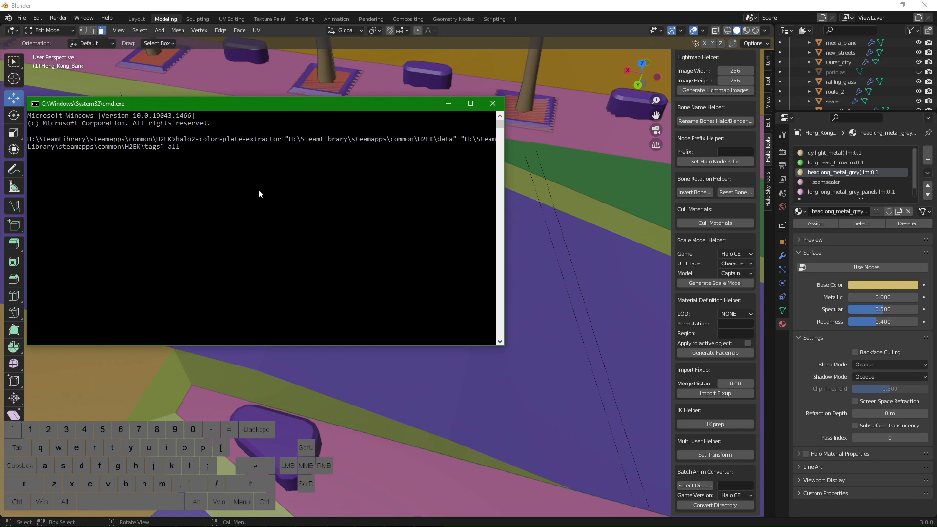
Return from the tags folder to the H2EK folder in File Explorer and close the command prompt without running the extractor.
mouse_move(129, 523)
click(80, 517)
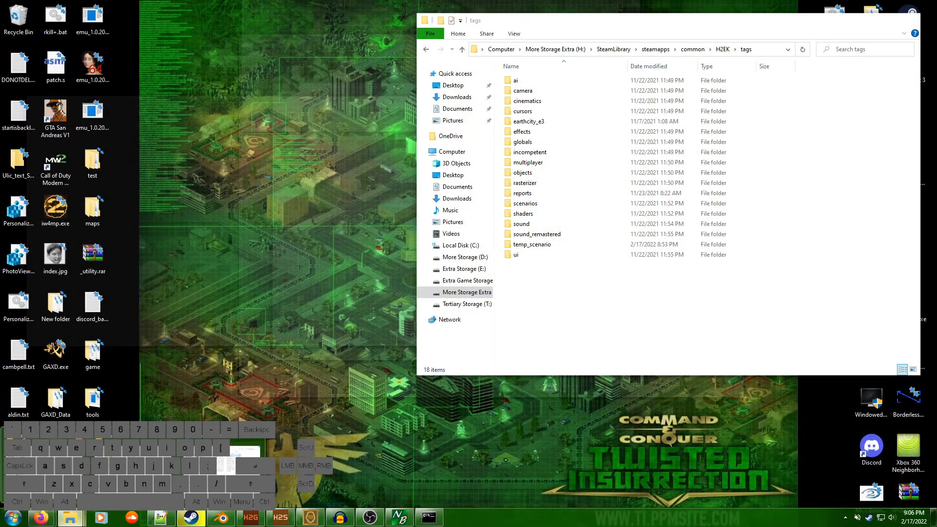
click(73, 483)
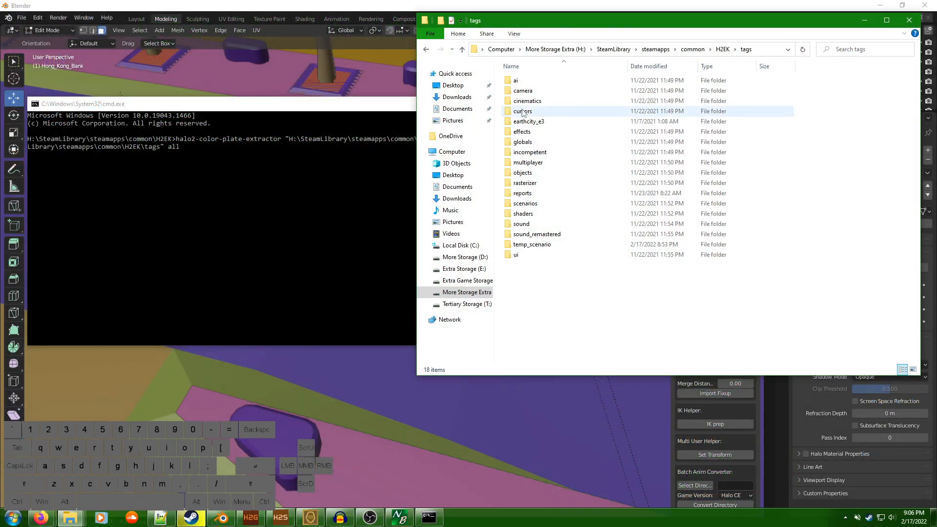
click(426, 49)
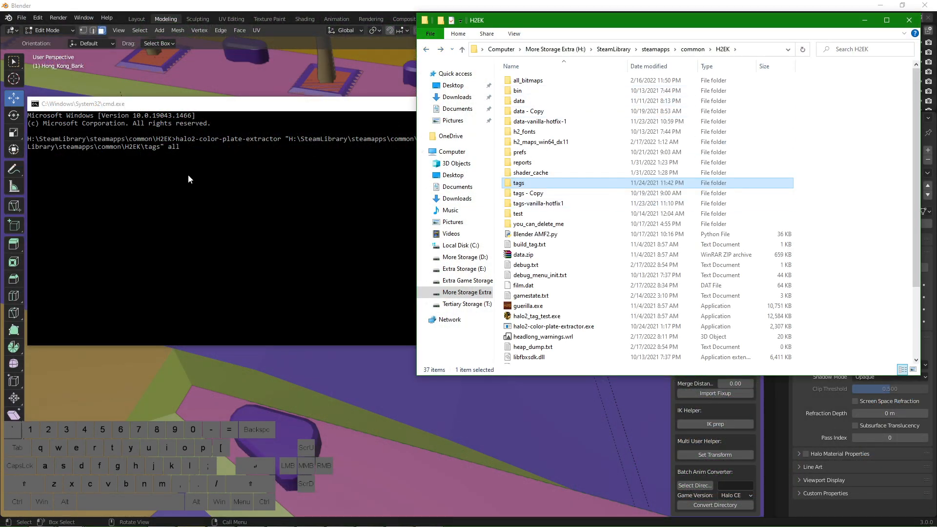
click(241, 168)
click(454, 100)
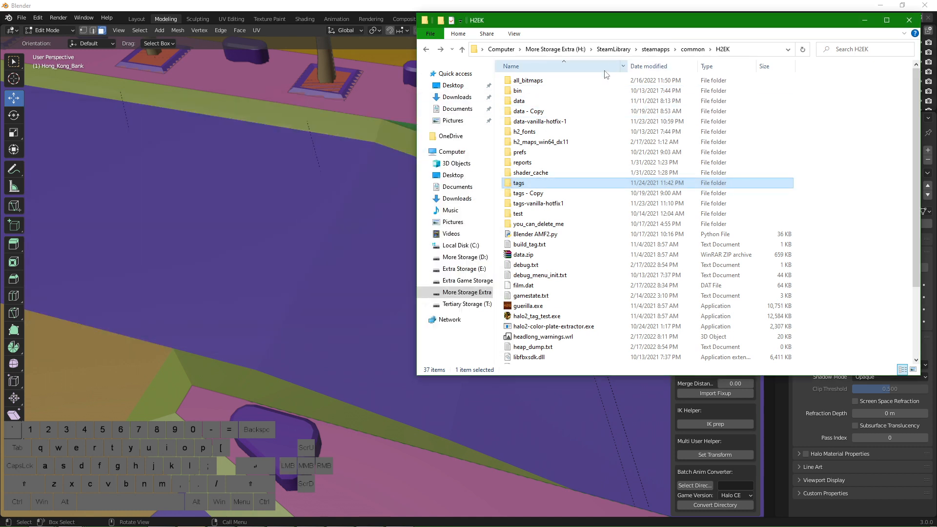
Select the all_bitmaps folder inside H2EK and switch back to Blender.
click(581, 81)
drag(809, 93, 492, 78)
drag(584, 77, 558, 105)
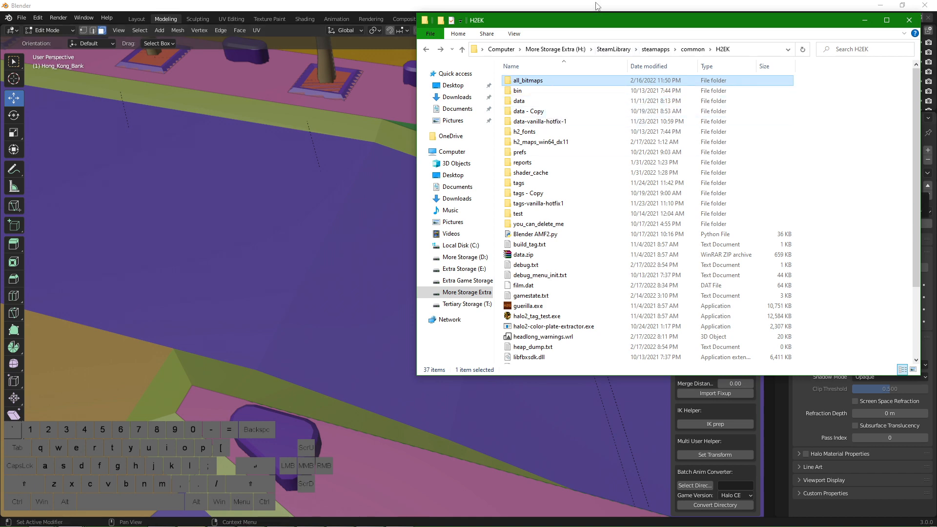
key(alt+Tab)
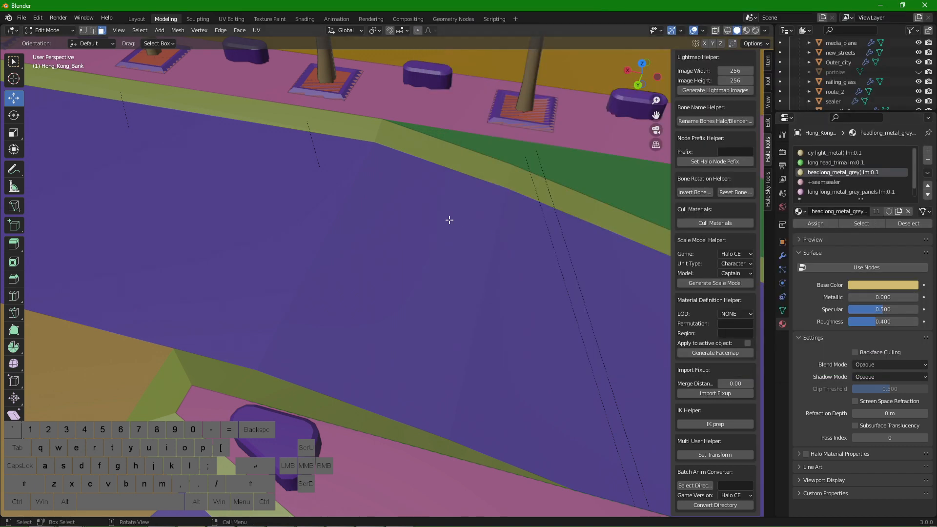
Pick purple street faces on the new_streets mesh to identify their material, and switch to Object Mode.
click(440, 206)
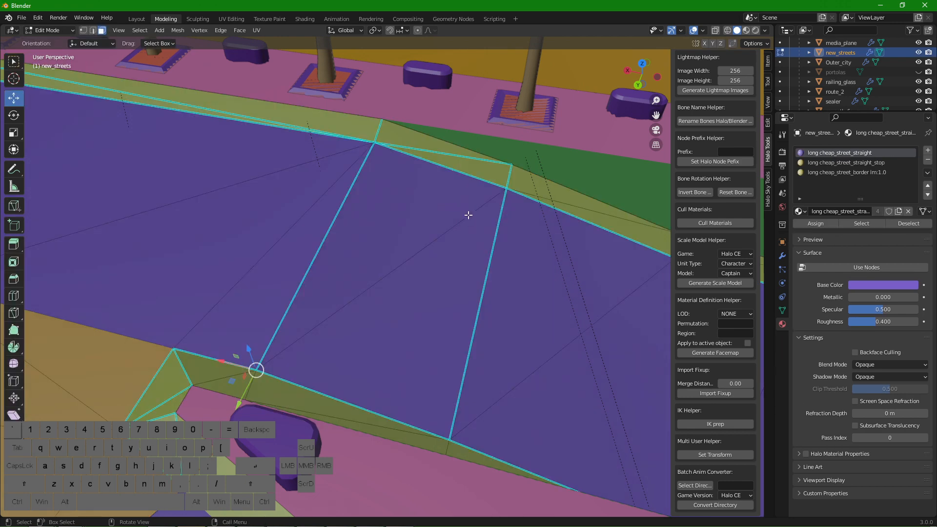
middle_drag(454, 217, 368, 211)
click(279, 198)
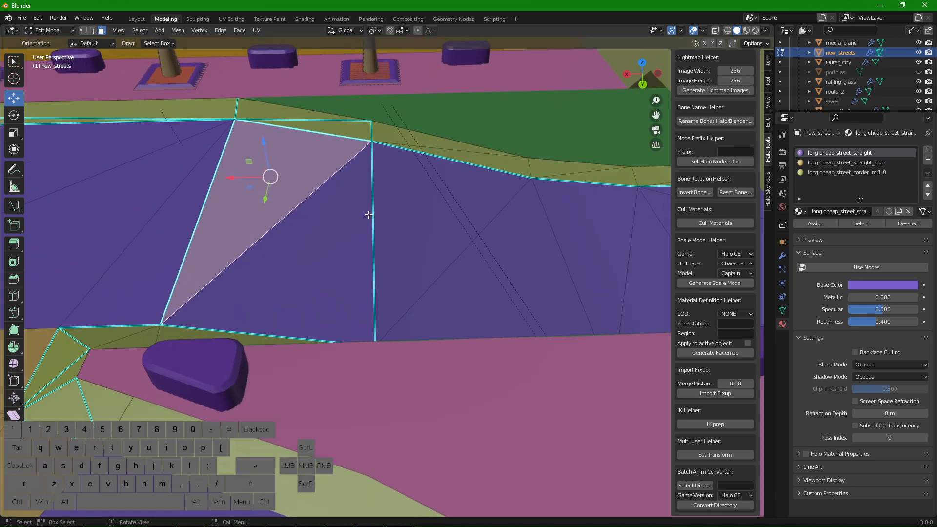
shift+click(354, 217)
click(351, 205)
click(423, 202)
click(293, 183)
key(Tab)
key(Tab)
key(Tab)
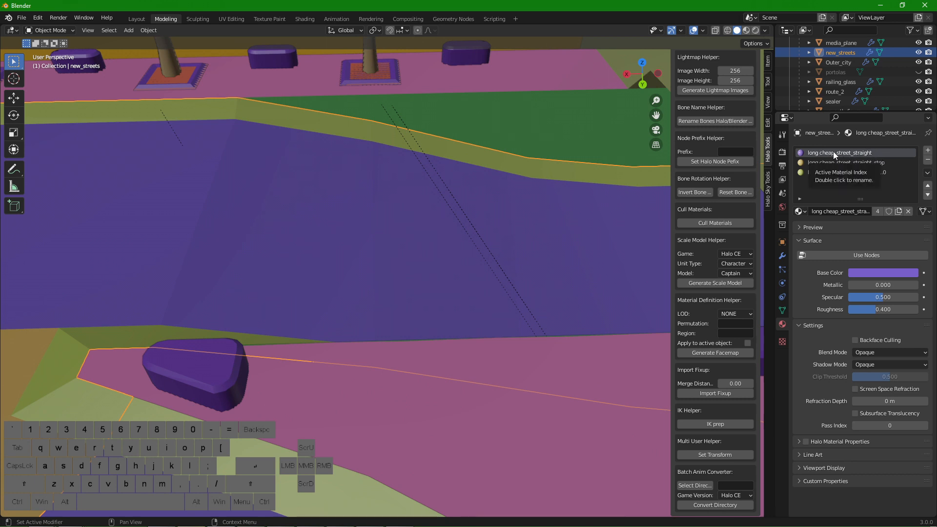
Switch to shader_collections.shader_collections in Notepad++ and locate the file in the H2EK tags\scenarios\shaders folder.
mouse_move(164, 521)
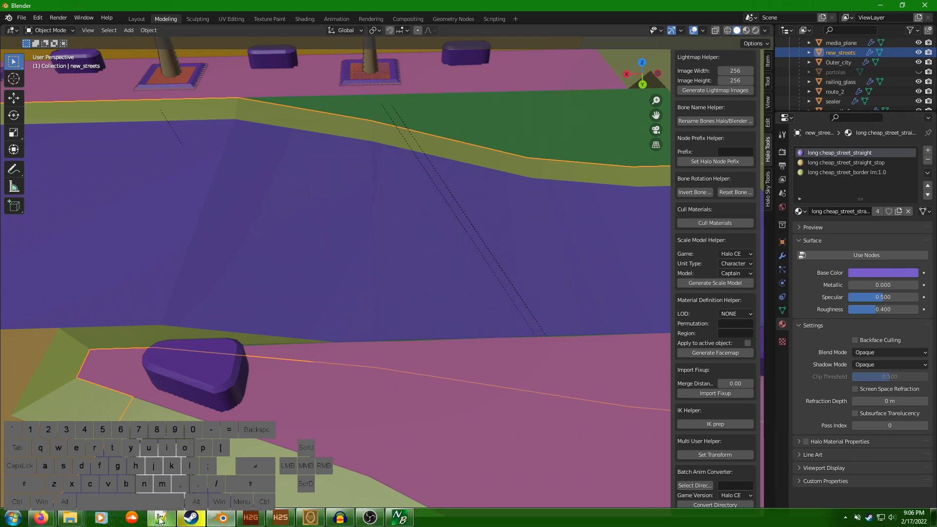
click(161, 520)
click(77, 45)
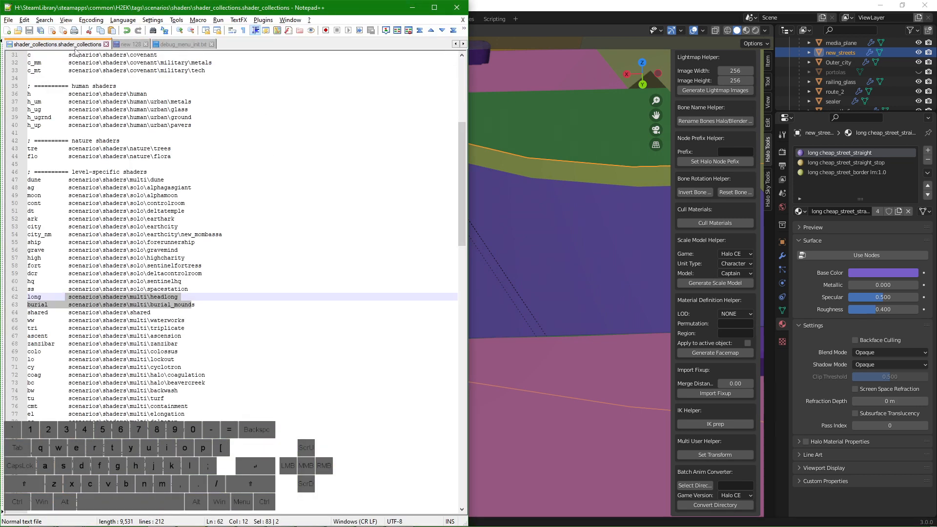
mouse_move(160, 517)
click(239, 461)
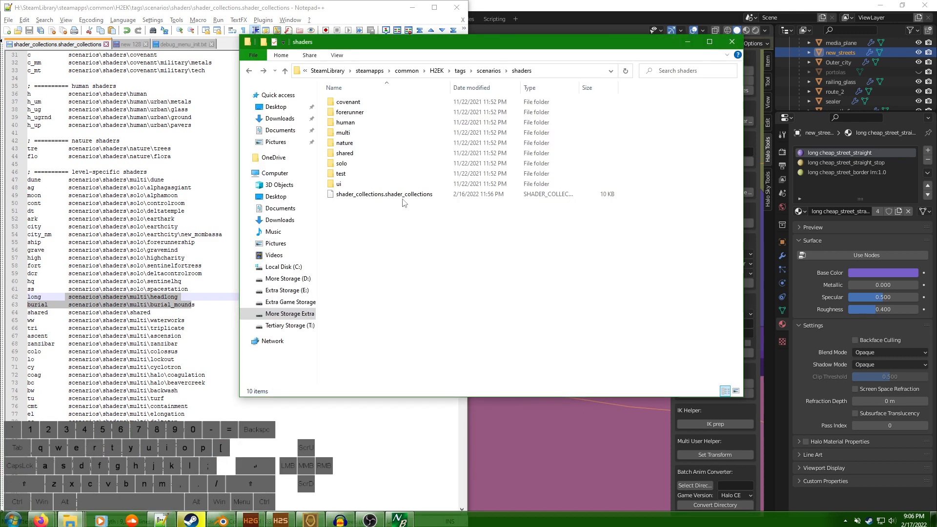
click(441, 196)
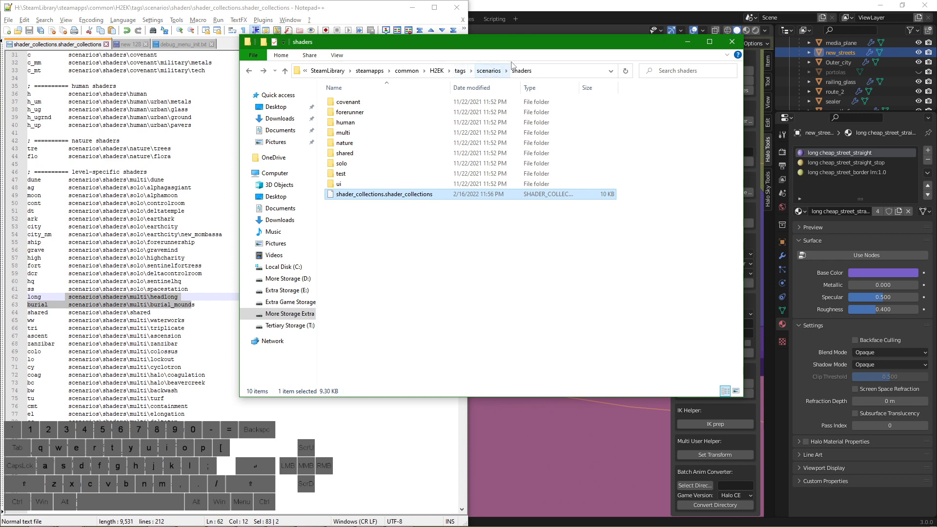
right_click(417, 195)
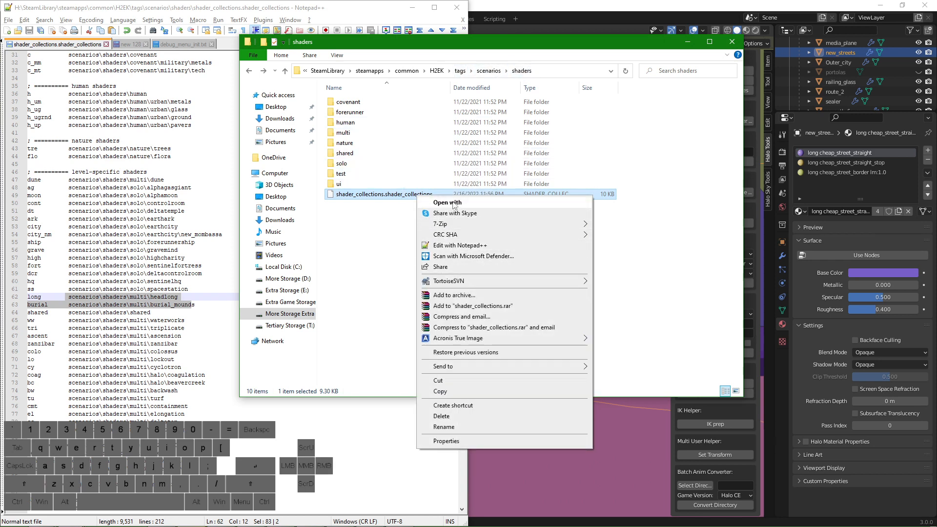
click(398, 224)
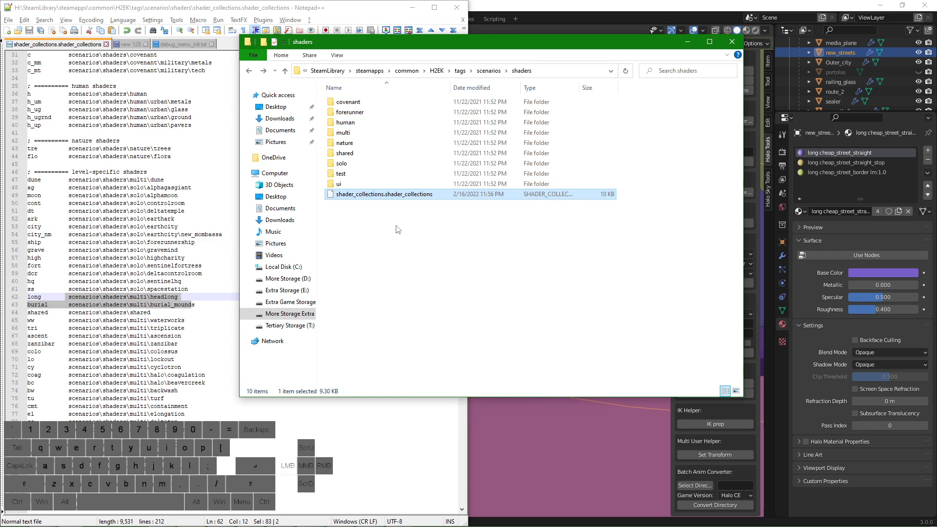
click(688, 43)
click(229, 250)
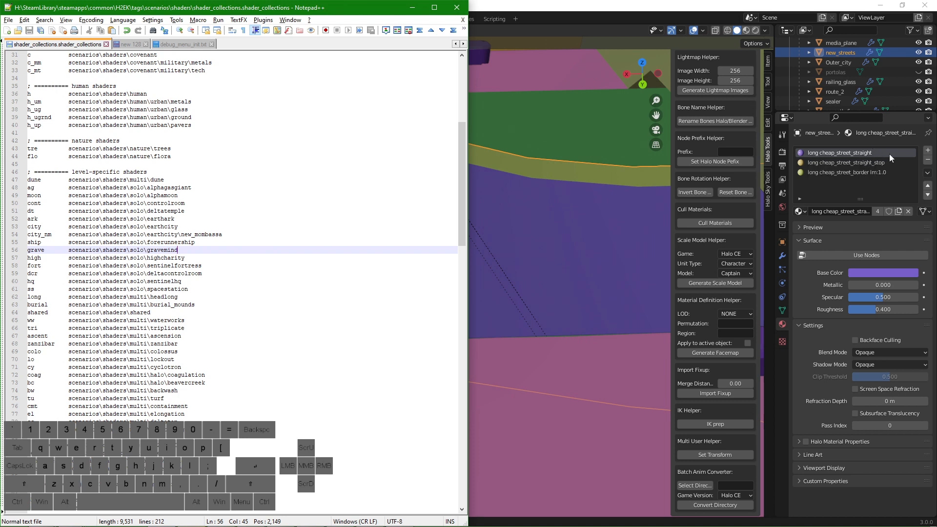
Compare the long prefix of the street materials with its scenarios\shaders\multi\headlong entry in the shader collections file.
click(878, 172)
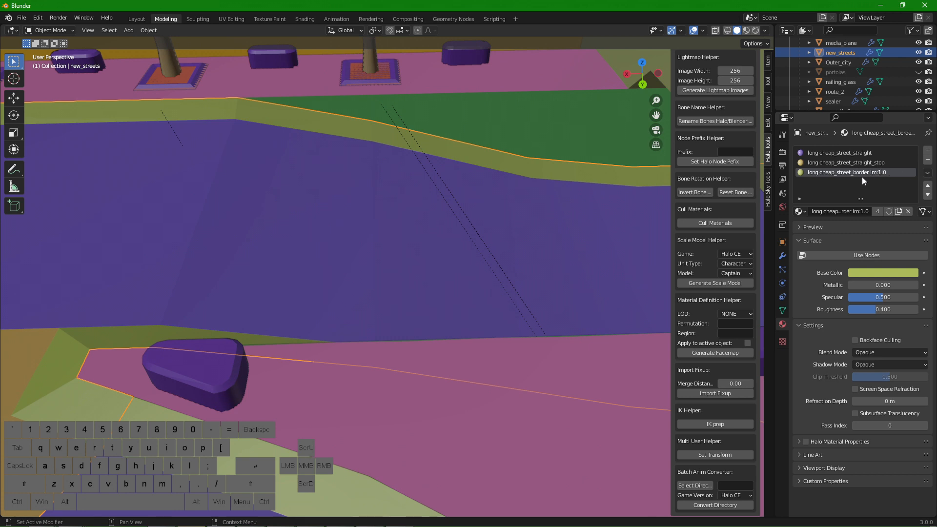
key(alt+Tab)
click(374, 191)
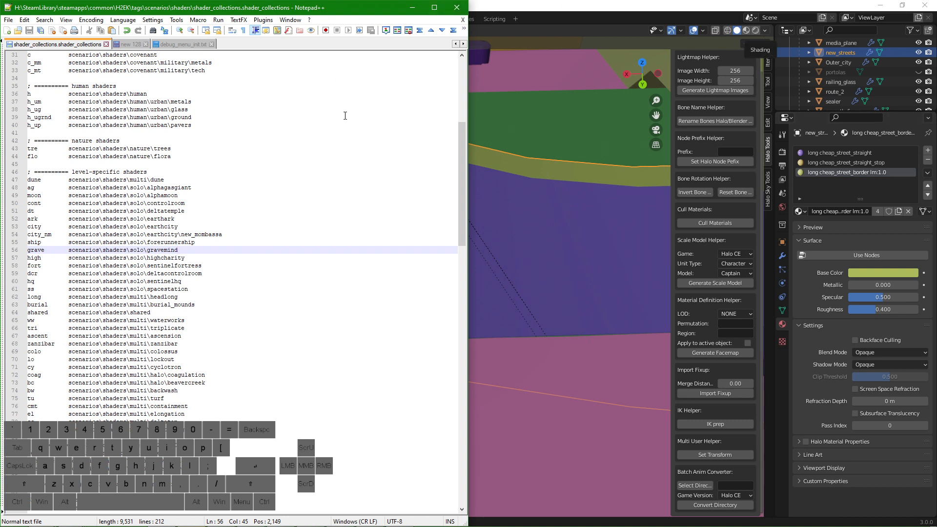
drag(191, 295, 69, 296)
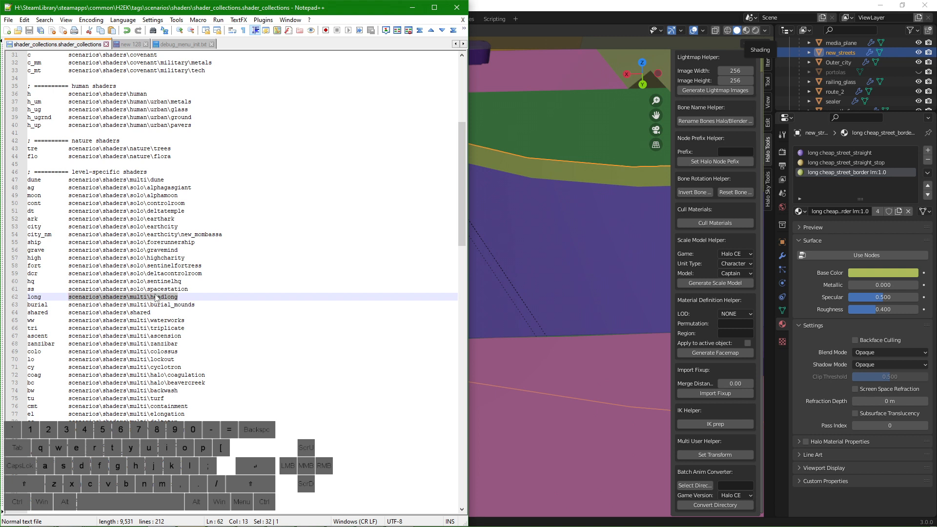
drag(178, 297, 27, 298)
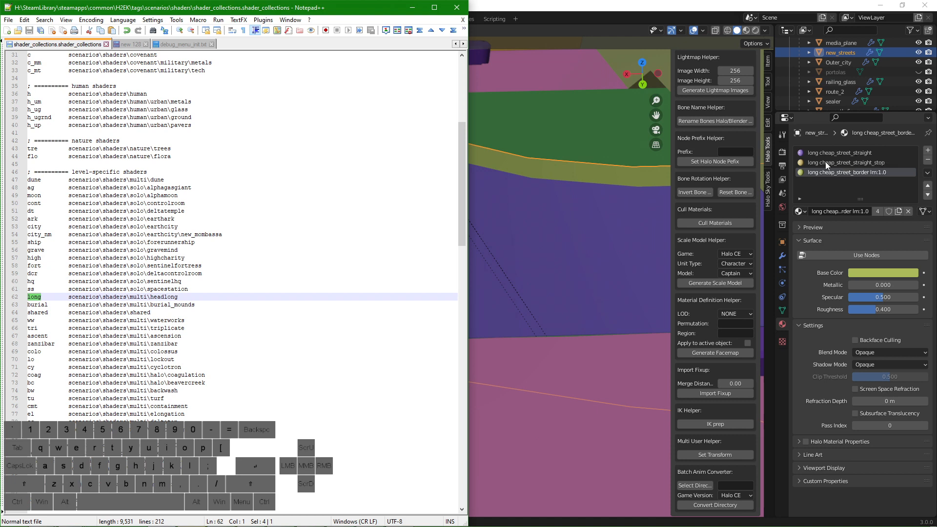
click(180, 296)
drag(180, 297, 68, 293)
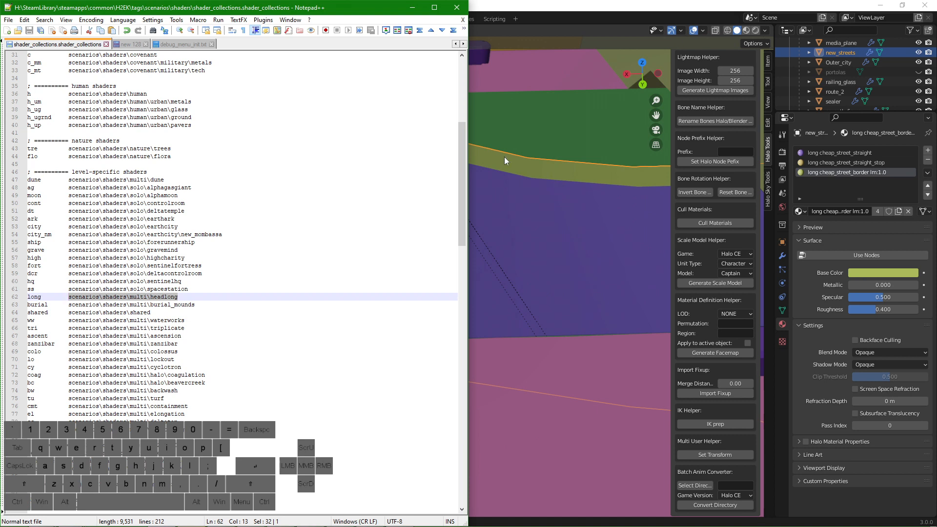
click(409, 7)
Select the long cheap_street_straight material of new_streets and enable nodes for it.
scroll(323, 222, down, 4)
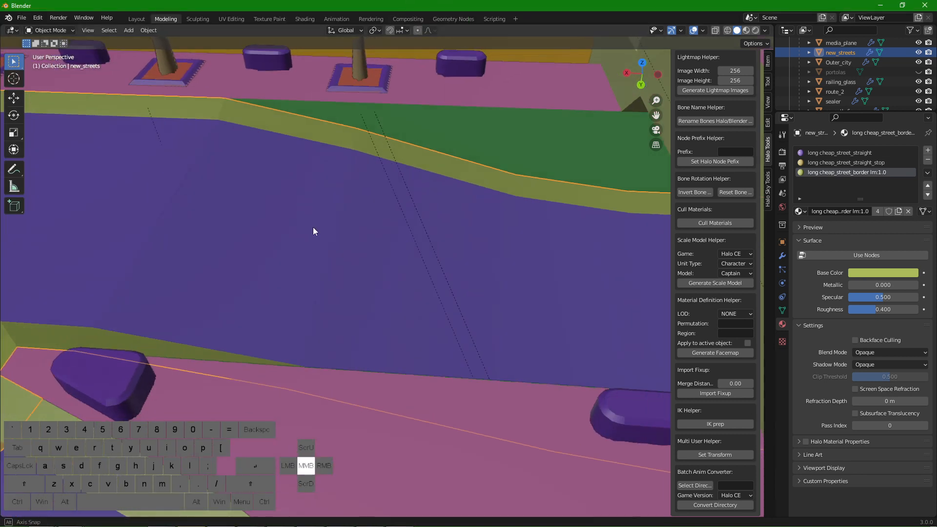
key(Caps_Lock)
middle_drag(327, 220, 394, 254)
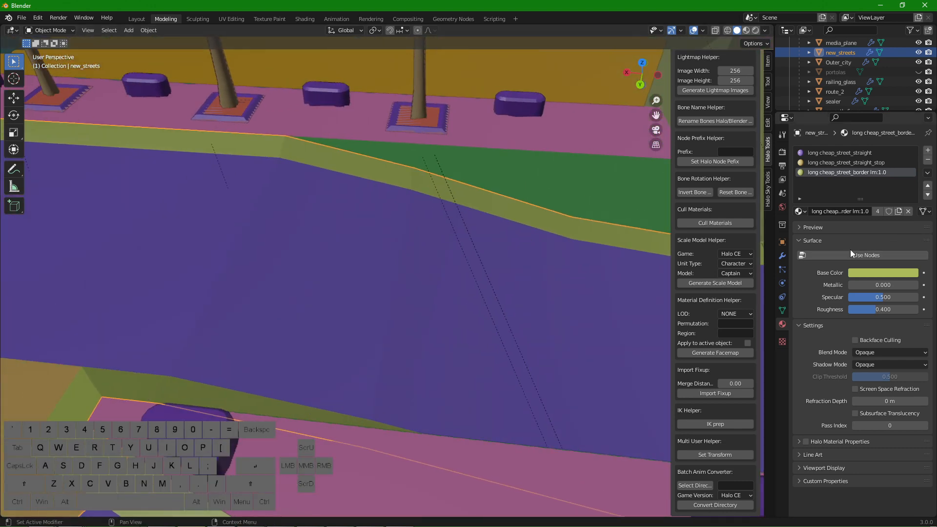
click(847, 155)
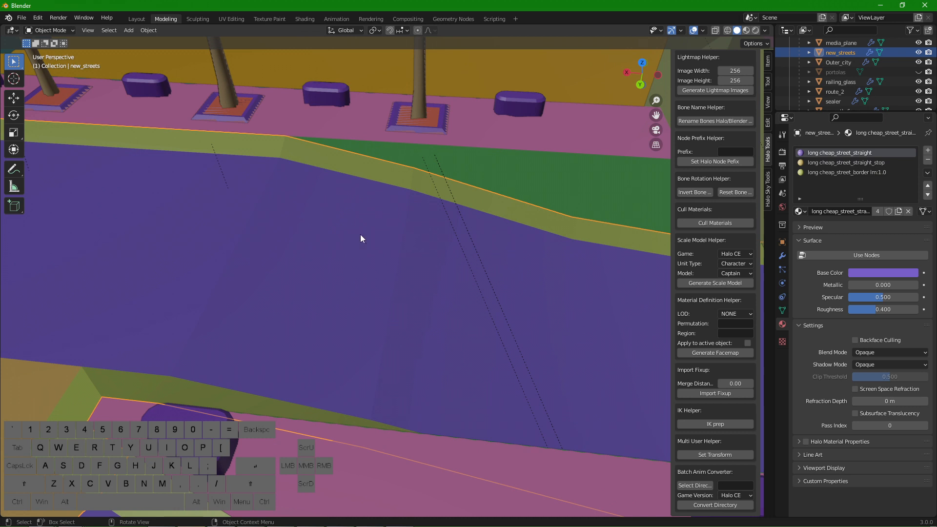
middle_drag(361, 235, 361, 230)
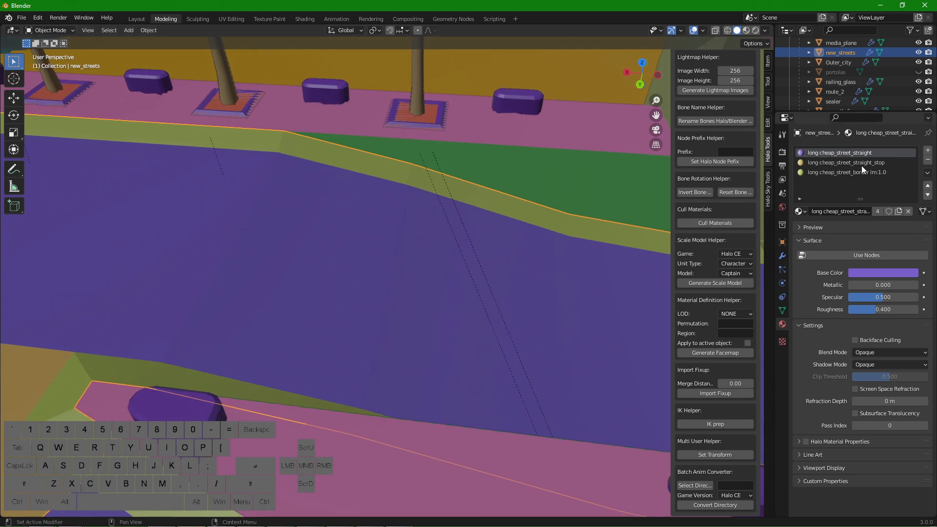
click(844, 255)
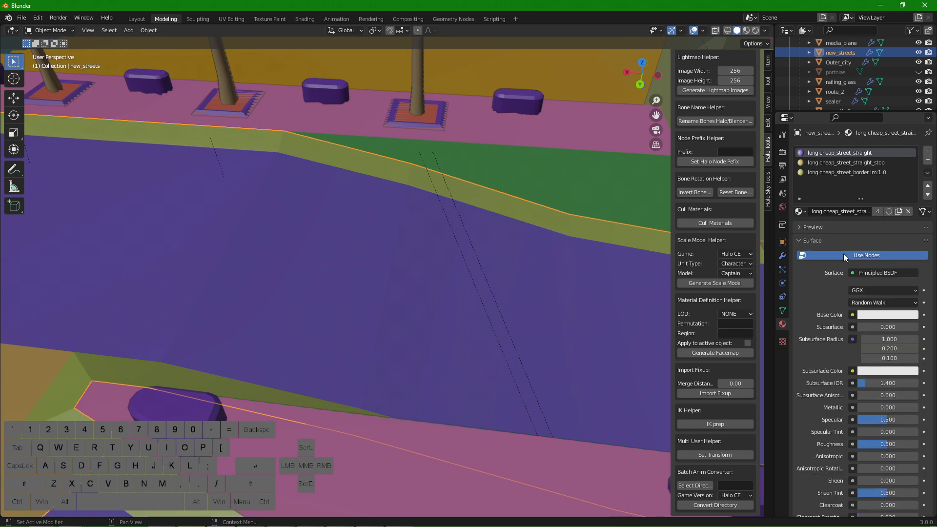
Feed the Base Color of long cheap_street_straight from an Image Texture and start opening an image for it.
click(853, 315)
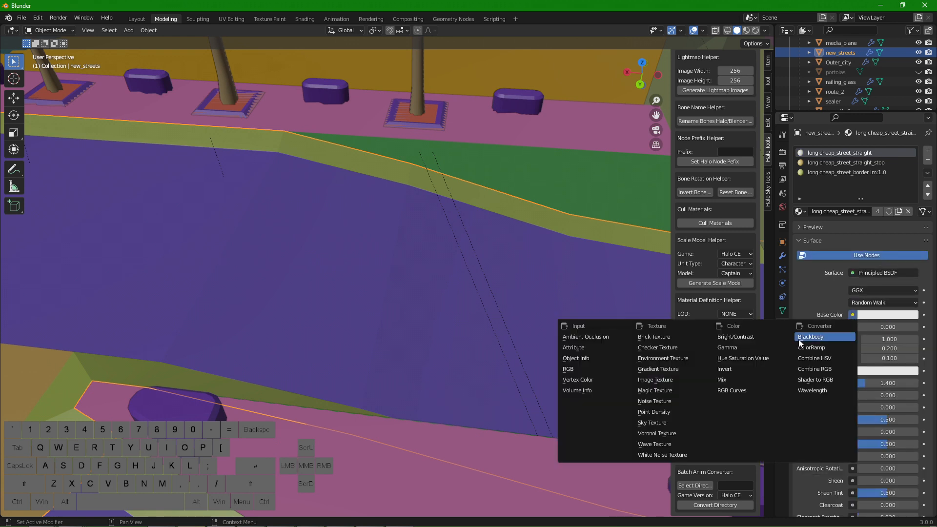
click(662, 379)
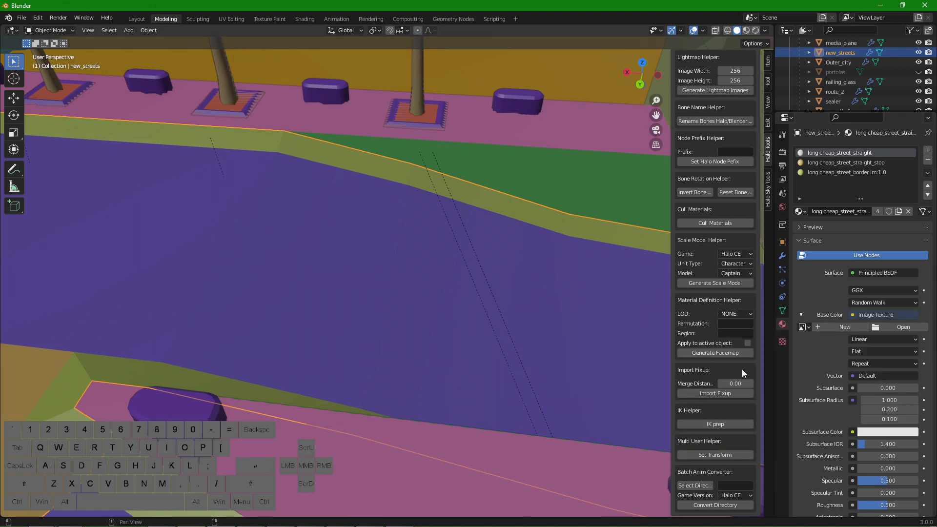
click(899, 326)
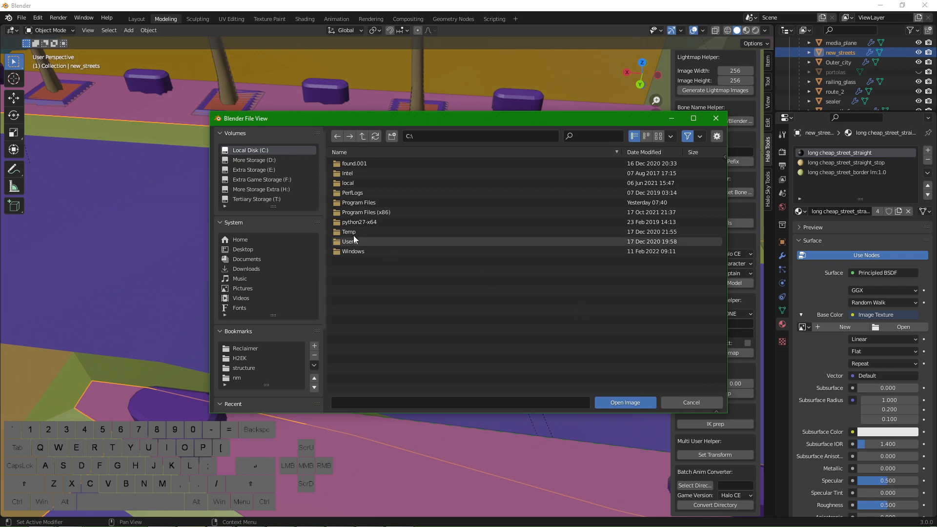
Load nm_street_straight.tif from the H2EK folder all_bitmaps\scenarios\bitmaps\human\urban\metals as the base color image.
click(239, 357)
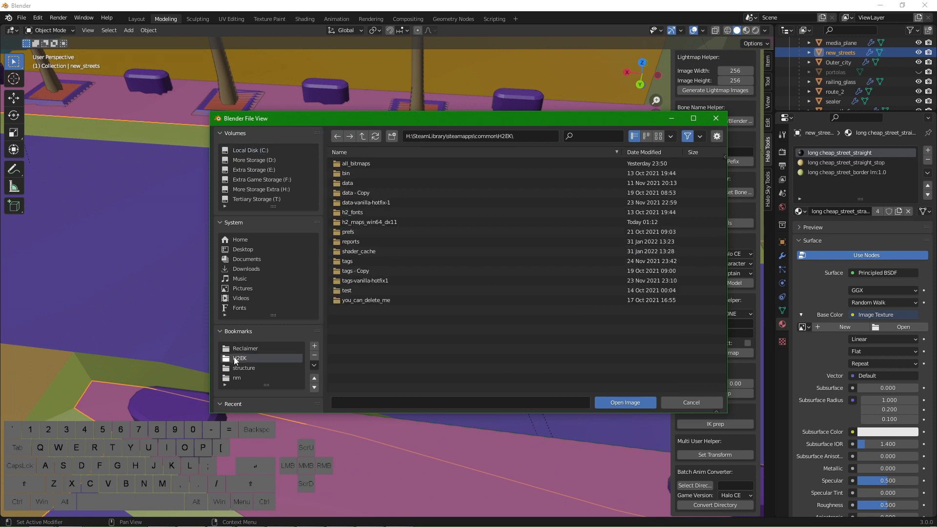
click(359, 163)
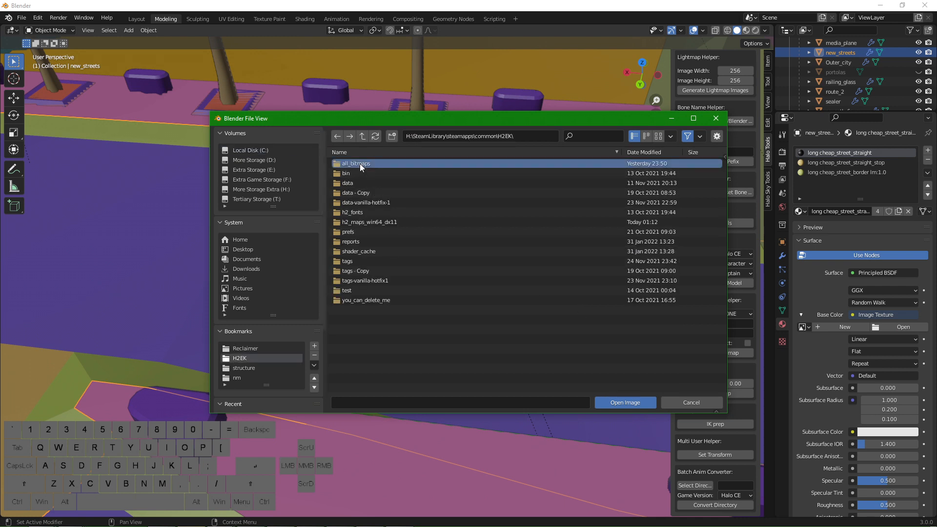
double_click(360, 163)
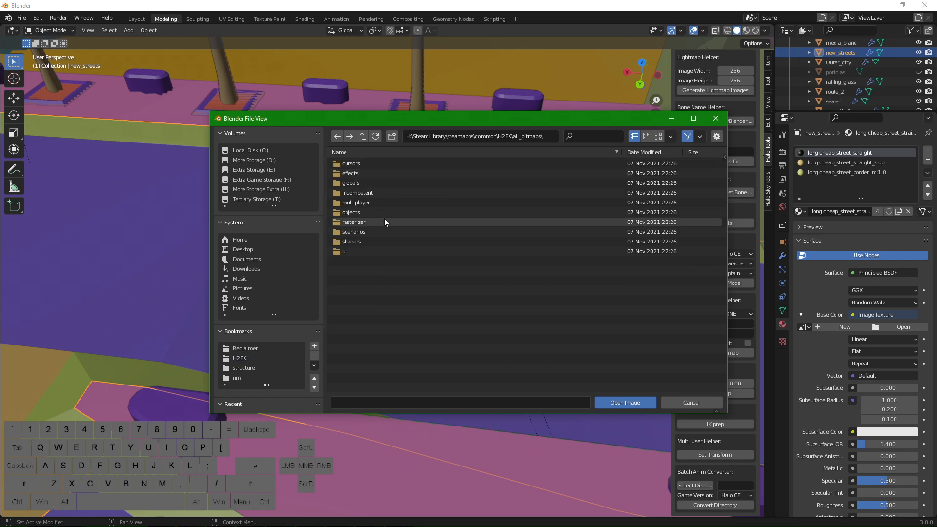
double_click(361, 231)
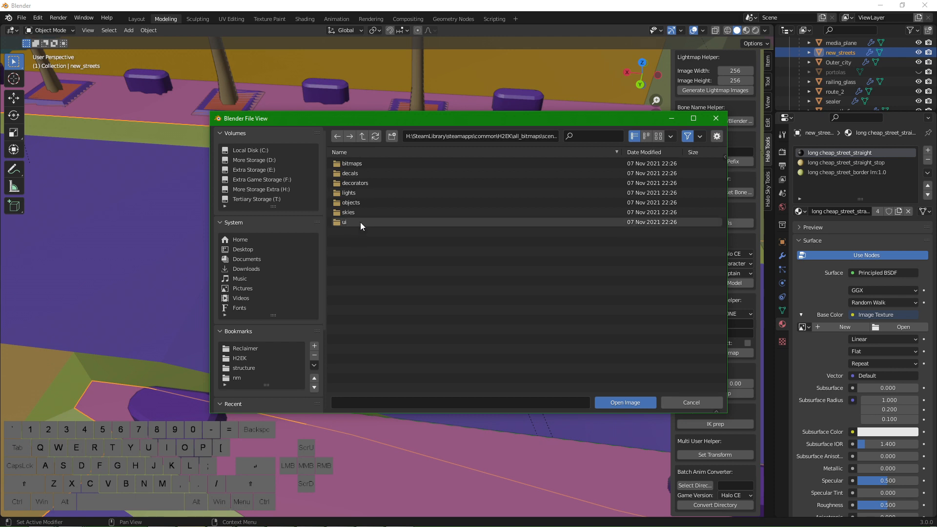
double_click(353, 164)
double_click(356, 193)
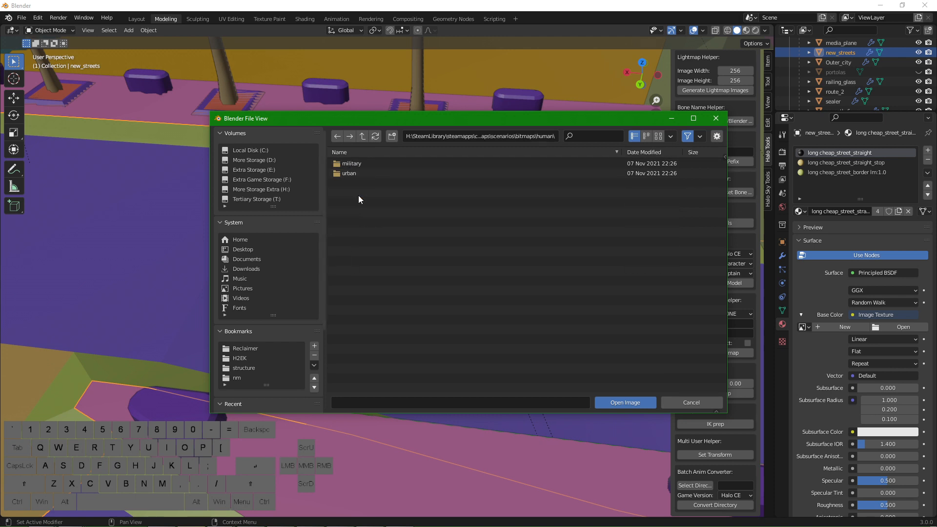
double_click(350, 174)
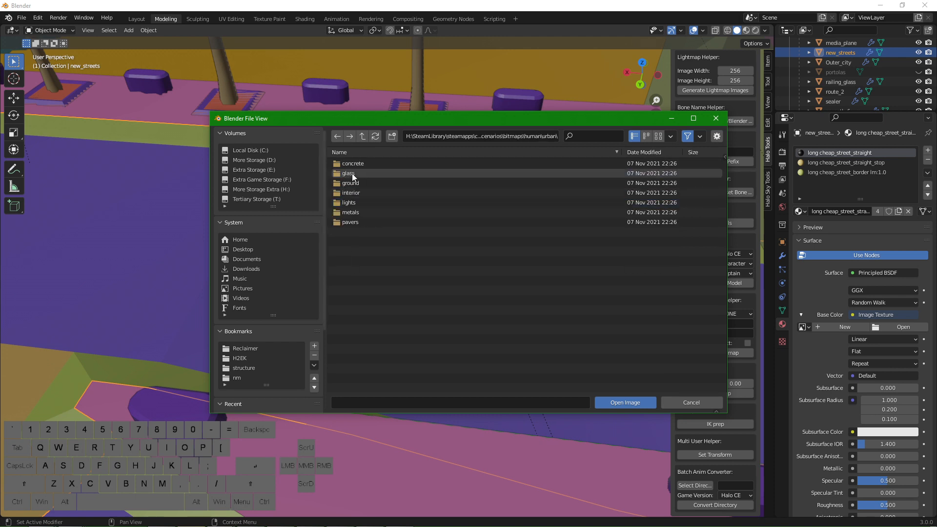
double_click(361, 210)
scroll(376, 336, down, 6)
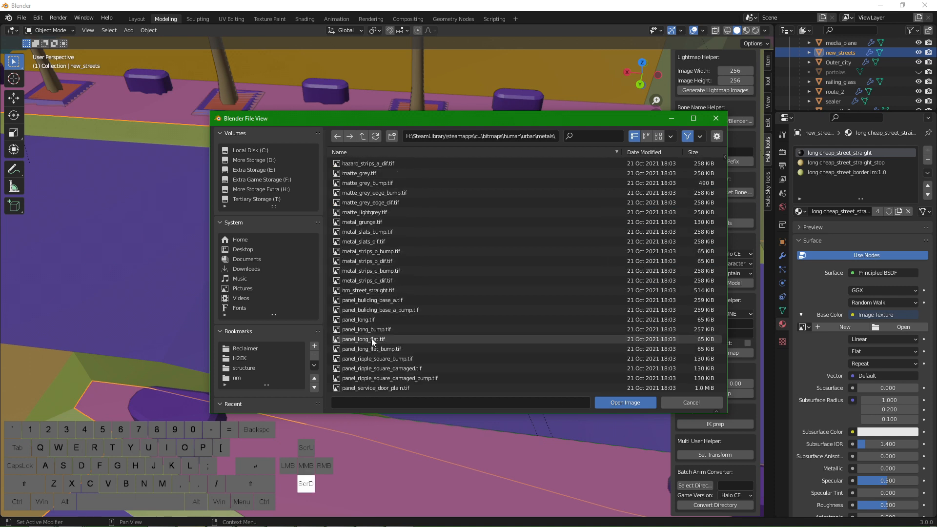
double_click(370, 289)
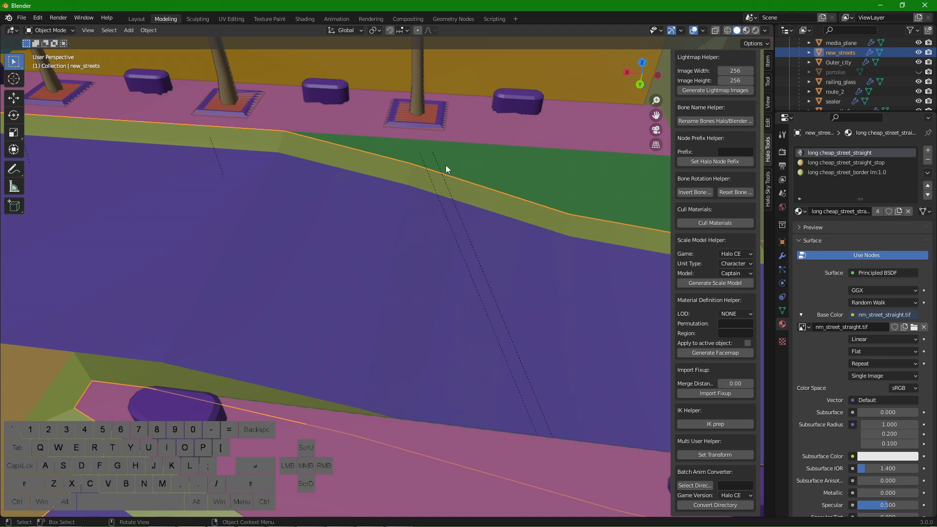
Switch the viewport shading to Material Preview and inspect the textured street.
key(Caps_Lock)
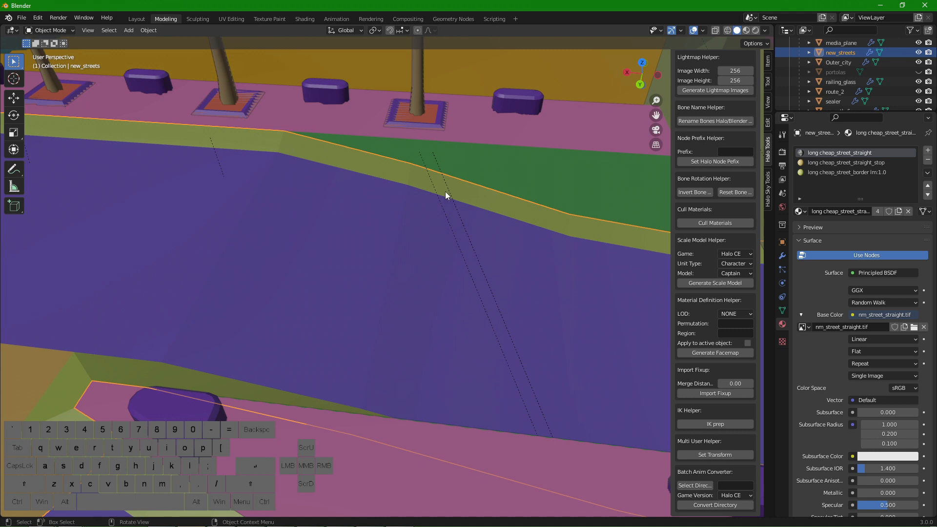
key(z)
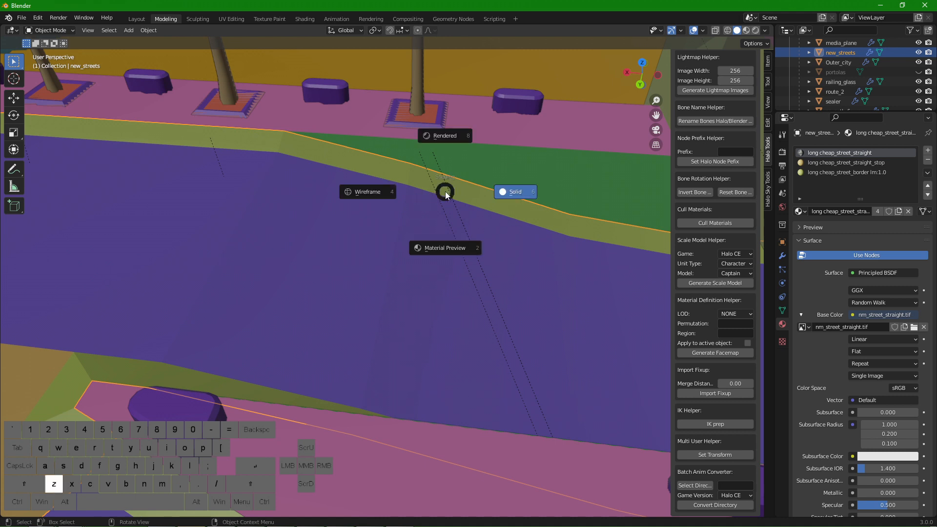
click(435, 250)
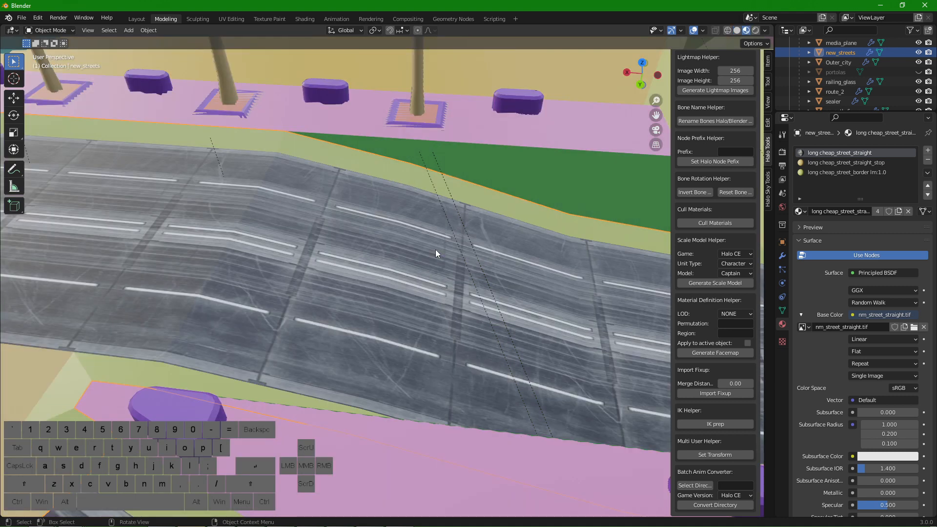
mouse_move(476, 187)
middle_down()
mouse_move(496, 178)
mouse_move(473, 173)
mouse_move(508, 182)
mouse_move(547, 151)
middle_up()
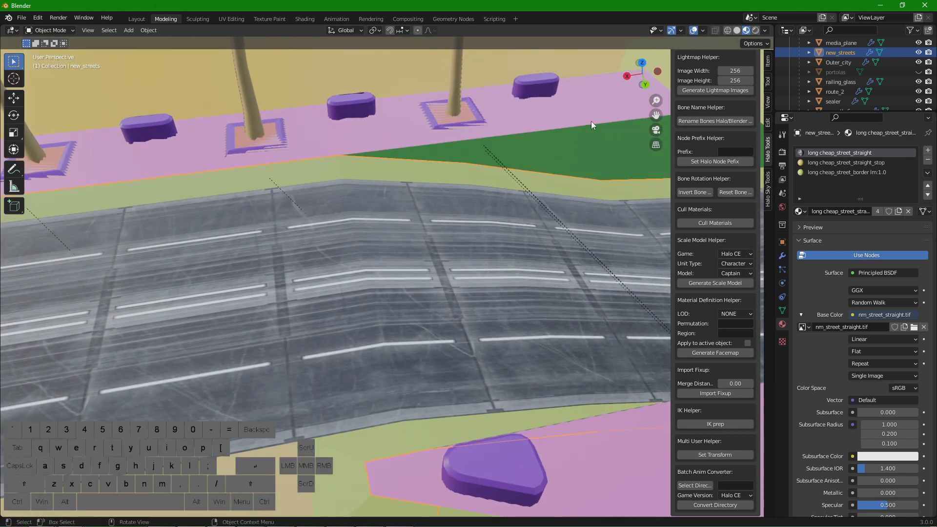
Compare the street in Solid shading, return to Material Preview, and hide the viewport sidebar.
click(727, 30)
click(737, 30)
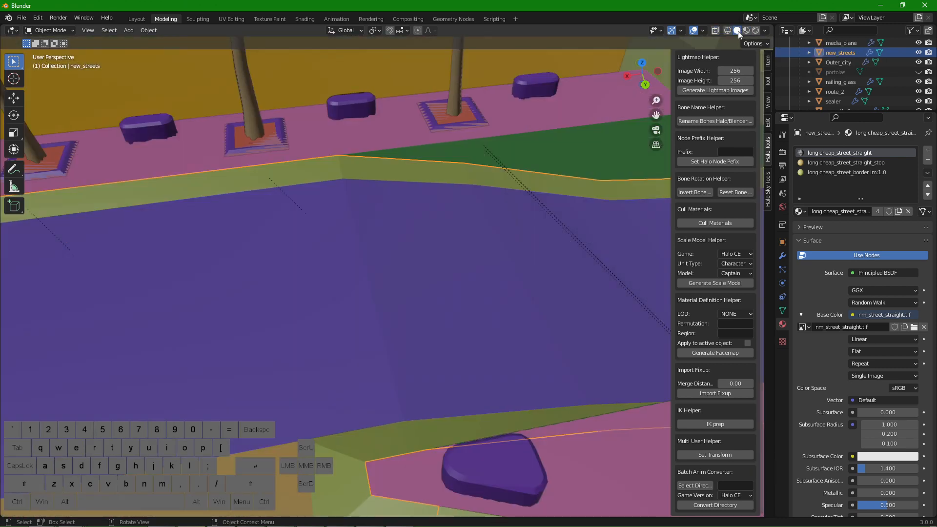
click(747, 30)
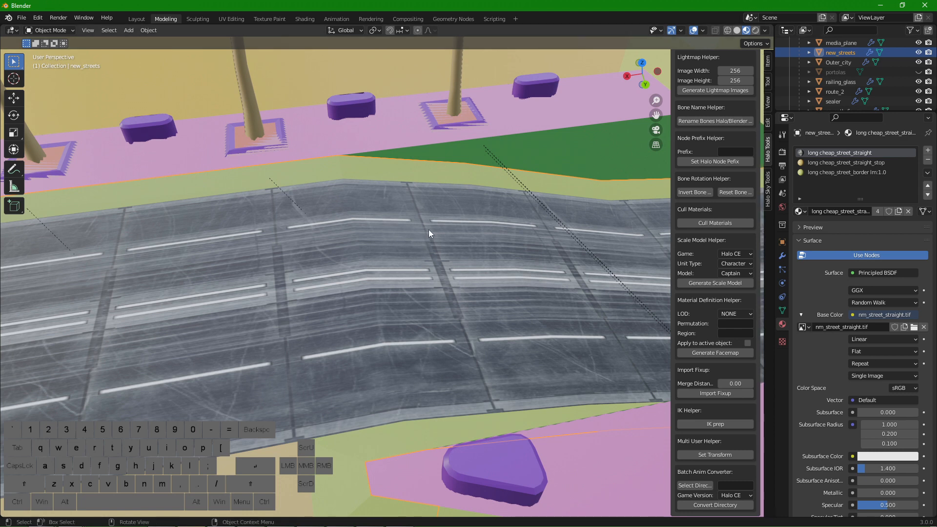
key(z)
middle_drag(451, 247, 420, 263)
shift+middle_drag(420, 263, 376, 230)
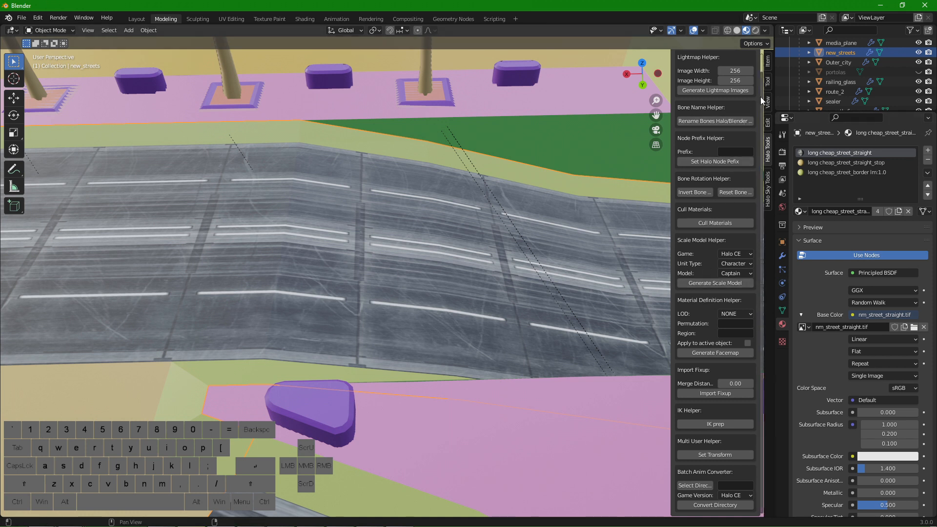
key(n)
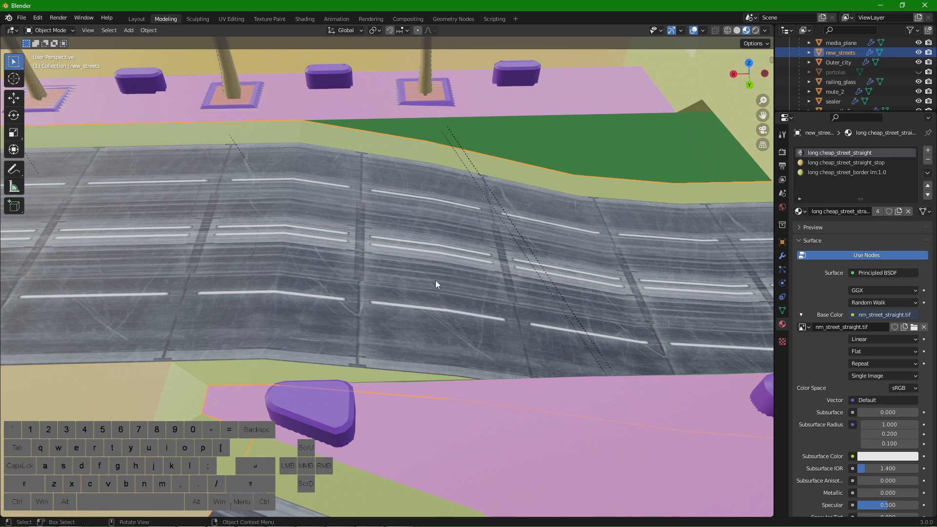
Switch to H2 Sapien and fly the game camera over the matching headlong street section to examine its road texture.
click(414, 236)
click(284, 521)
middle_drag(328, 283, 291, 292)
key(w)
key(f)
key(f)
key(a)
key(s)
key(a)
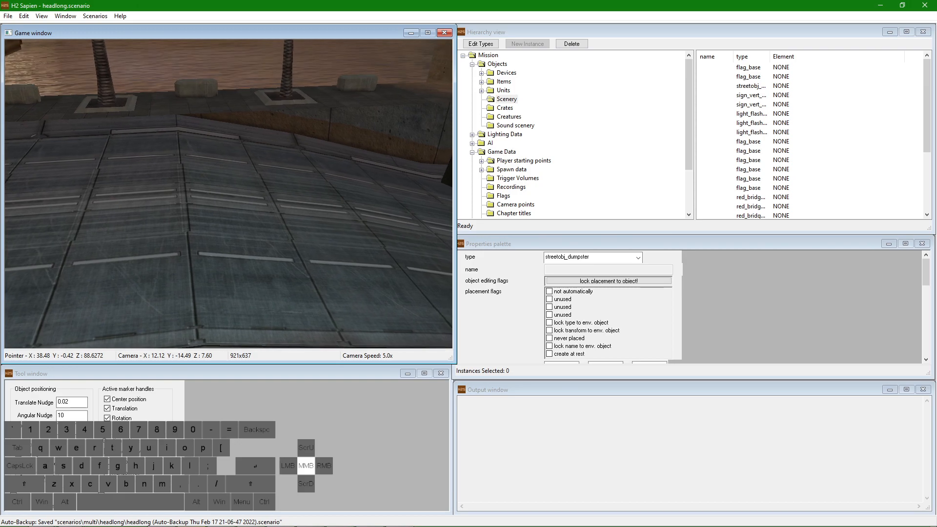
Return to Blender and compare the new_streets road from a similar angle with the Sapien view.
key(alt+Tab)
middle_drag(396, 187, 410, 207)
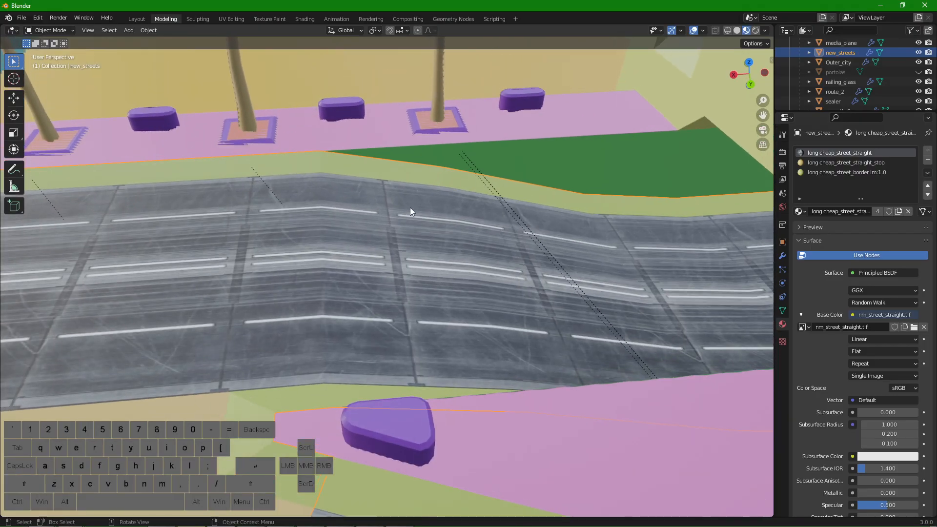
key(alt+Tab)
key(alt+Tab)
key(alt+Tab)
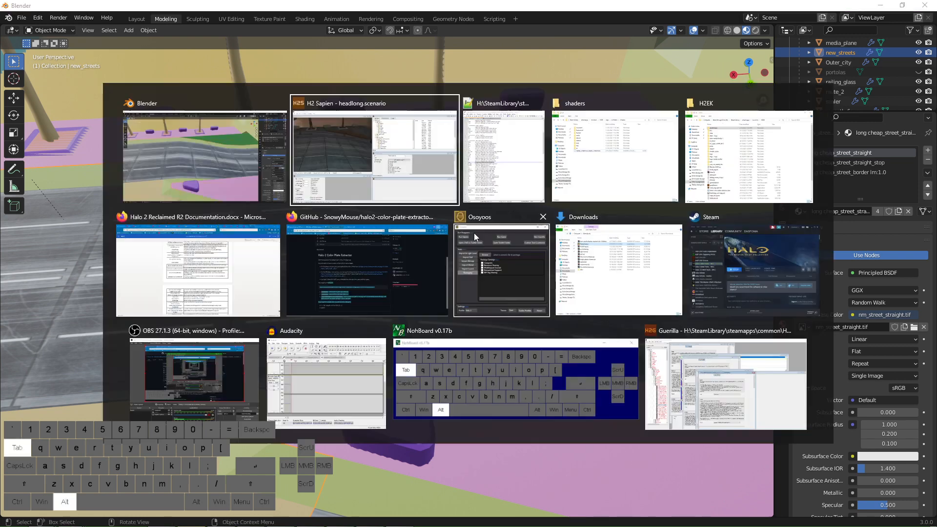
click(238, 155)
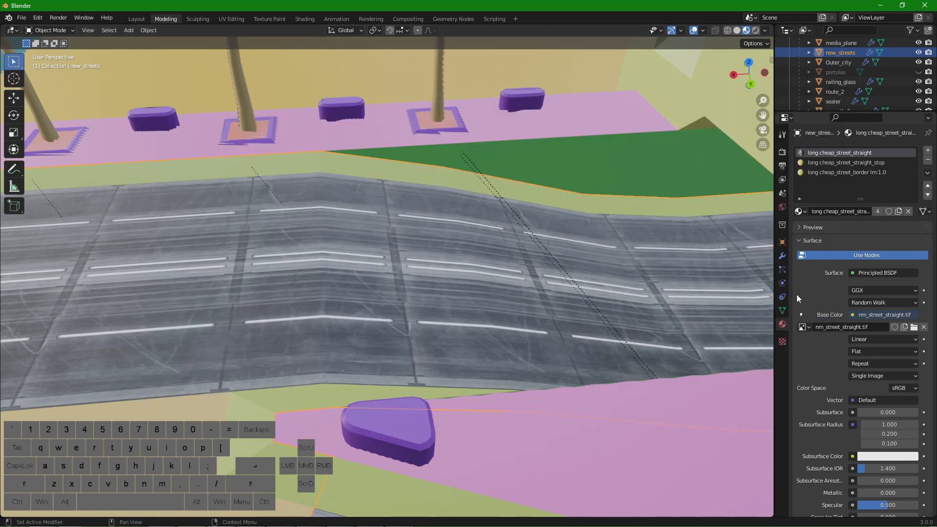
Change to the Shading workspace and set its 3D viewport's clip end to 9999999 m.
click(304, 18)
scroll(458, 115, down, 10)
middle_drag(448, 109, 435, 112)
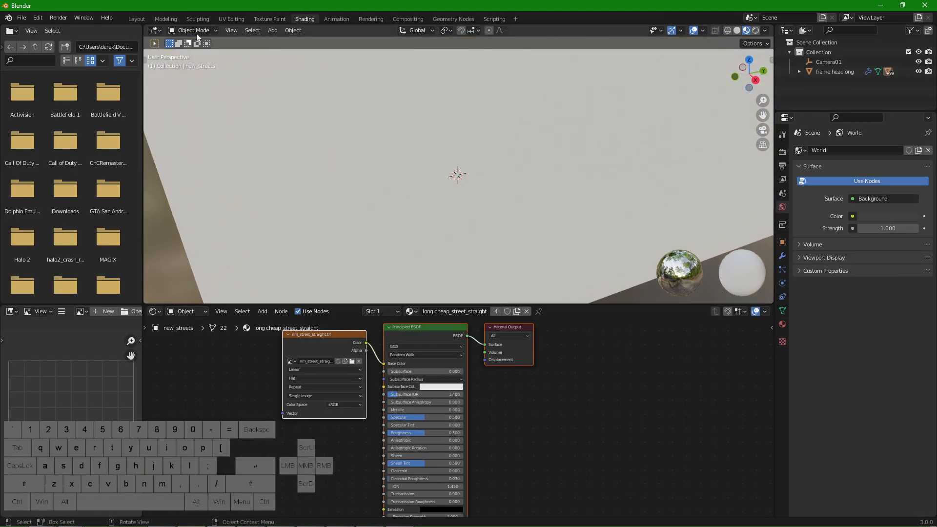
scroll(420, 144, down, 3)
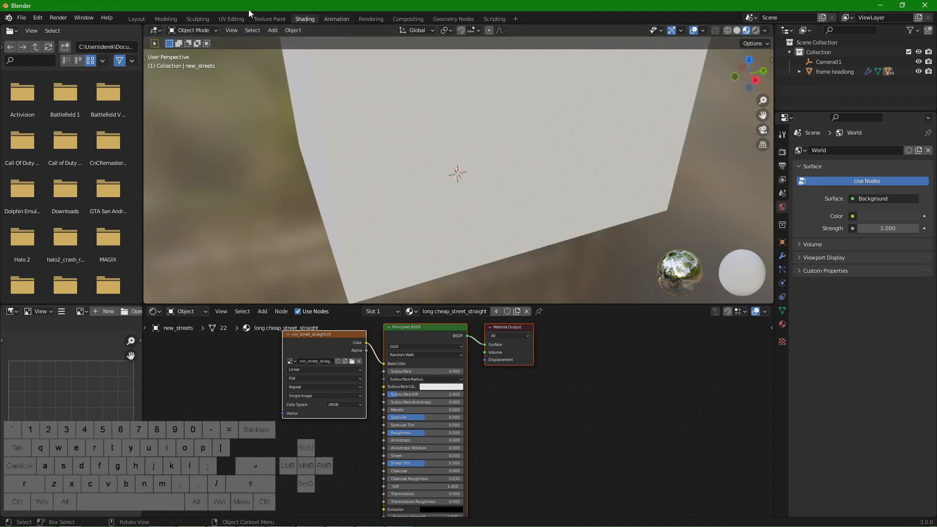
shift+middle_drag(424, 126, 491, 171)
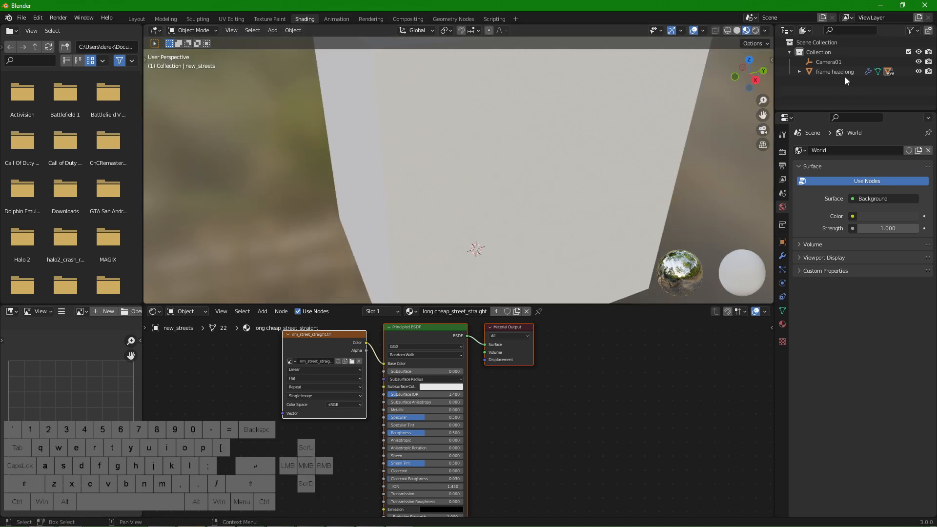
key(n)
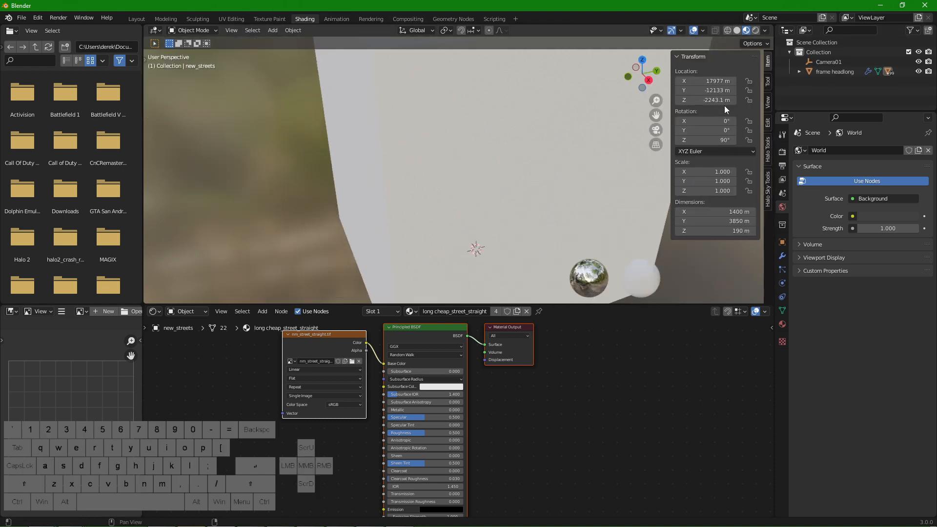
click(736, 91)
text(9999999)
key(Return)
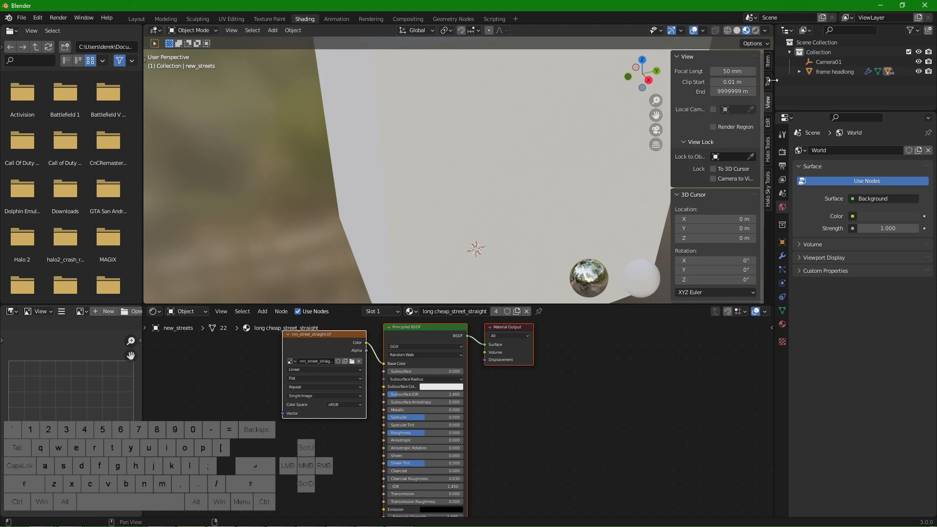
key(n)
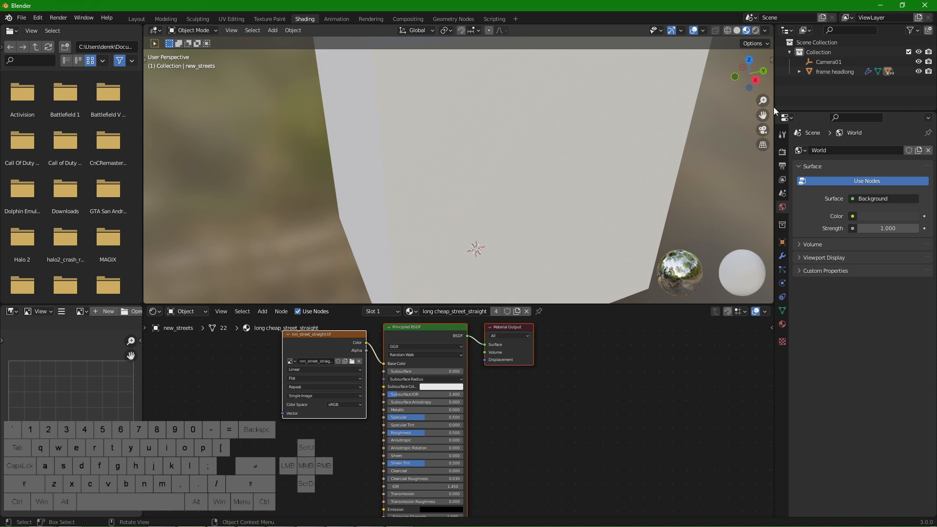
Bring the textured street section into view in the Shading workspace's 3D viewport using Material Preview.
key(Home)
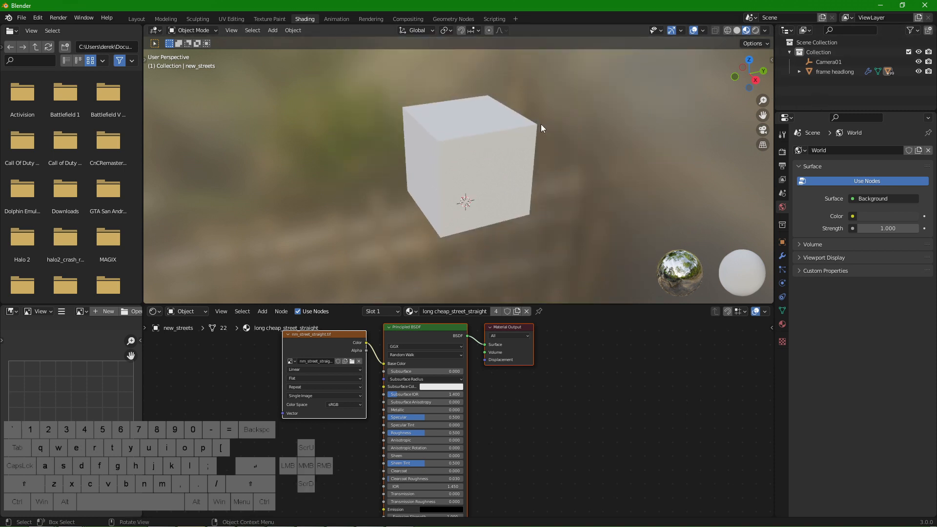
click(748, 34)
scroll(713, 58, down, 1)
shift+middle_drag(508, 88, 522, 165)
scroll(551, 114, down, 3)
scroll(550, 114, down, 3)
scroll(497, 119, down, 3)
scroll(370, 173, up, 5)
shift+middle_drag(370, 172, 479, 169)
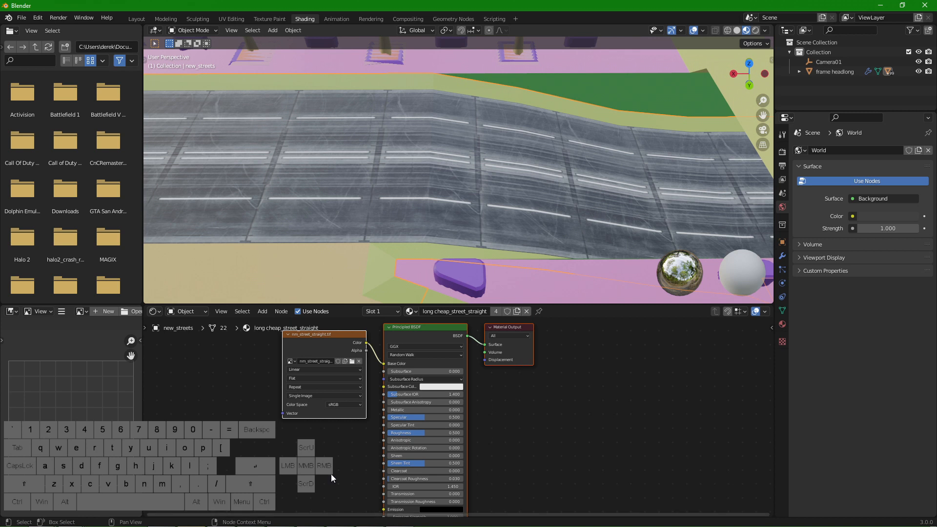
Add a Mapping node before the nm_street_straight.tif image texture in the long cheap_street_straight material.
click(410, 311)
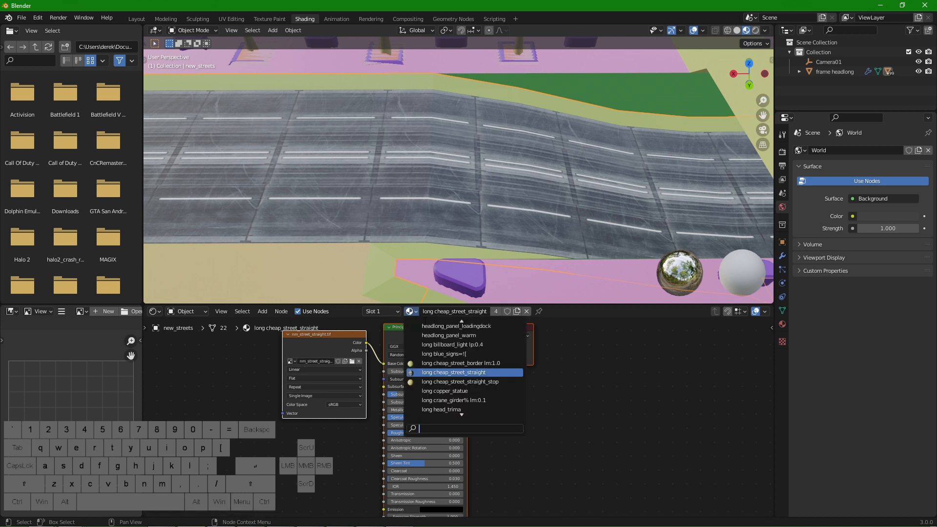
click(484, 373)
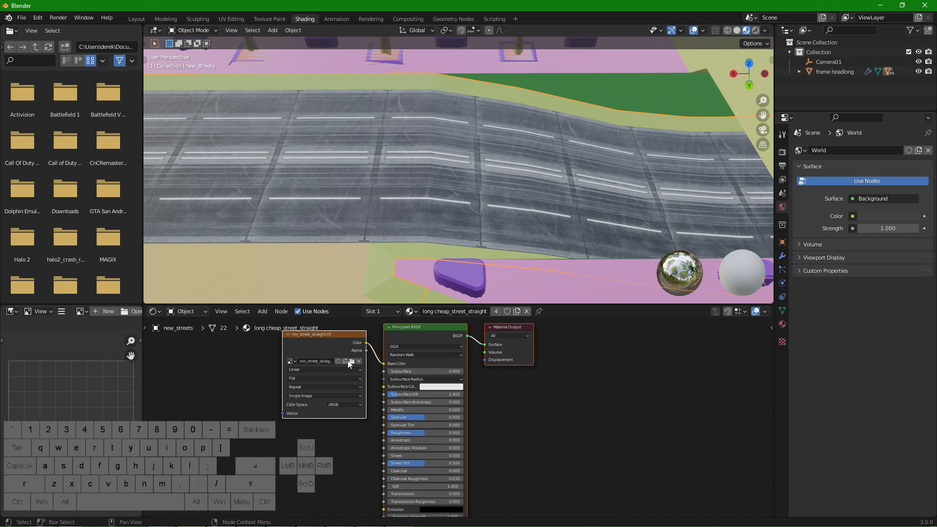
scroll(450, 392, down, 2)
shift+middle_drag(454, 390, 625, 390)
shift+middle_drag(366, 371, 395, 364)
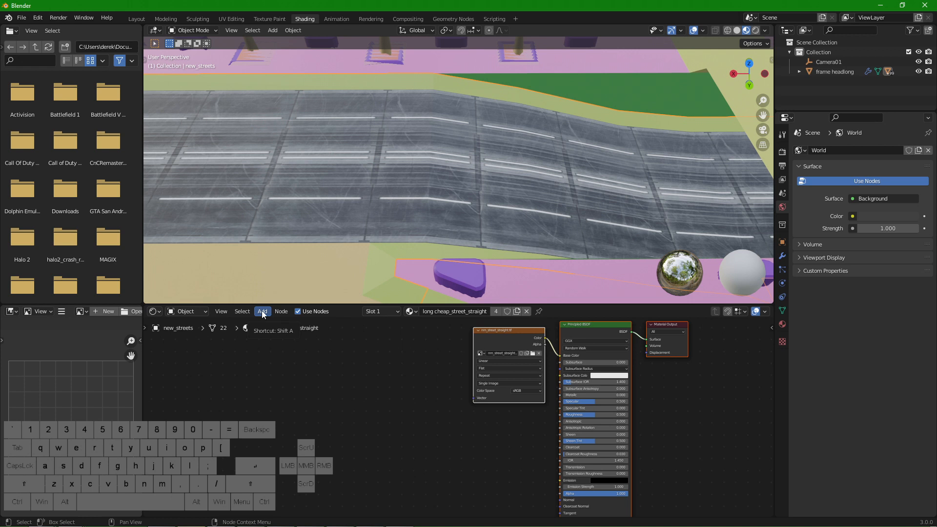
click(264, 313)
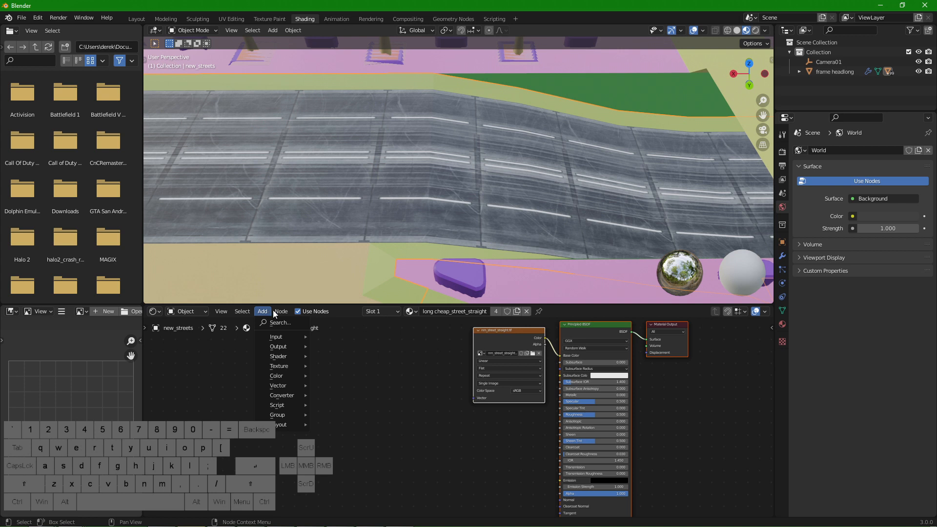
mouse_move(281, 369)
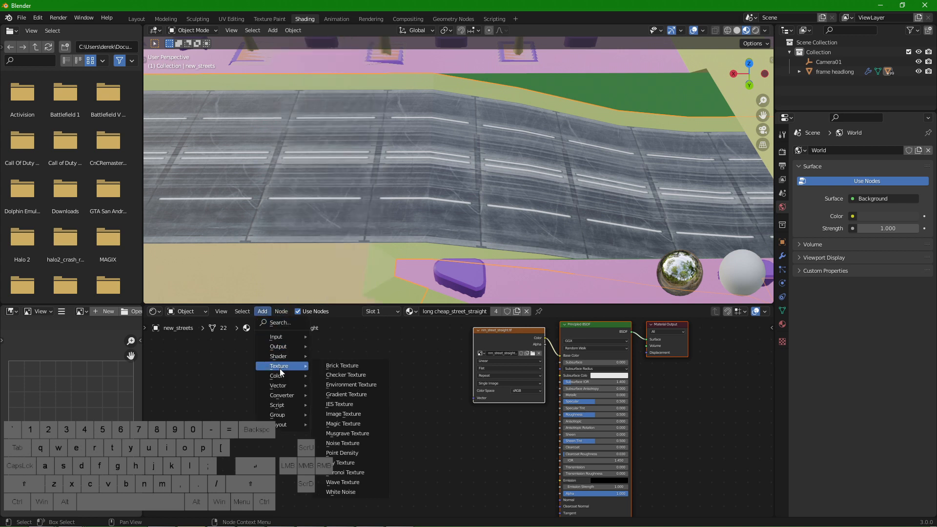
mouse_move(296, 408)
mouse_move(289, 385)
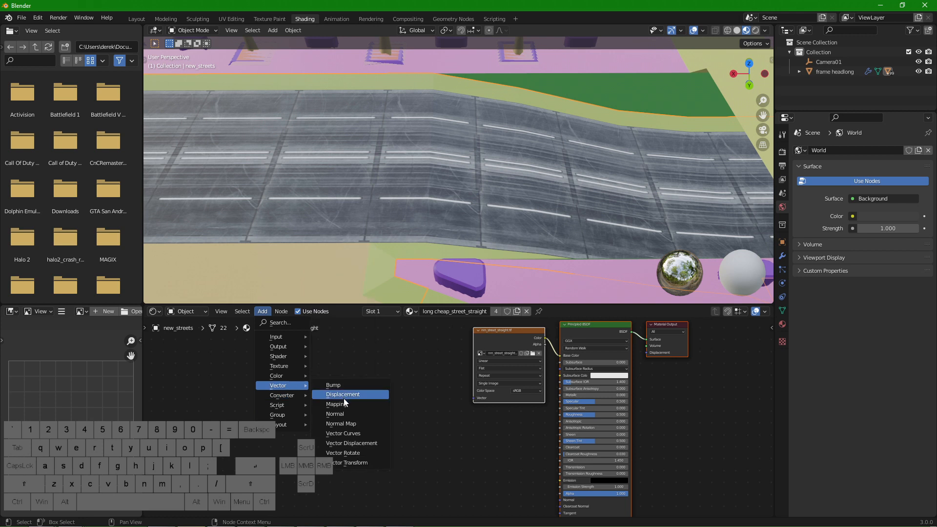
click(345, 406)
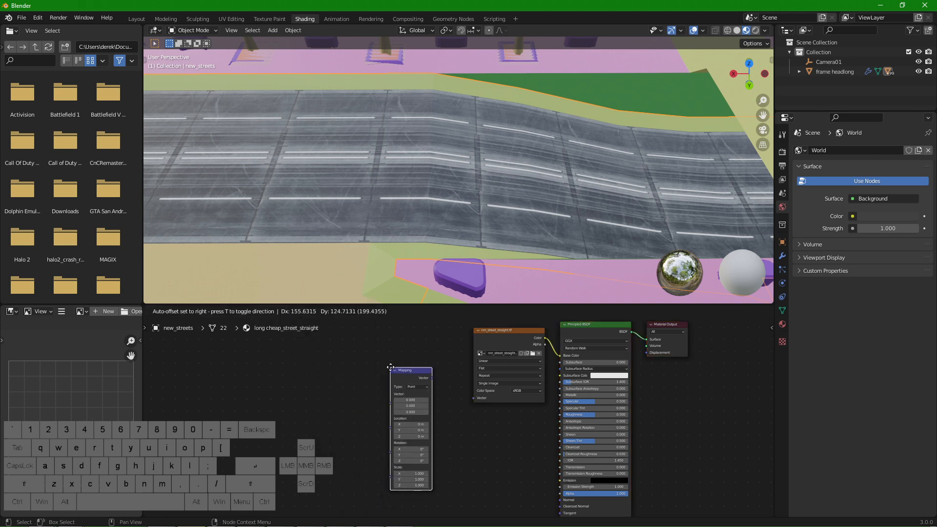
click(406, 356)
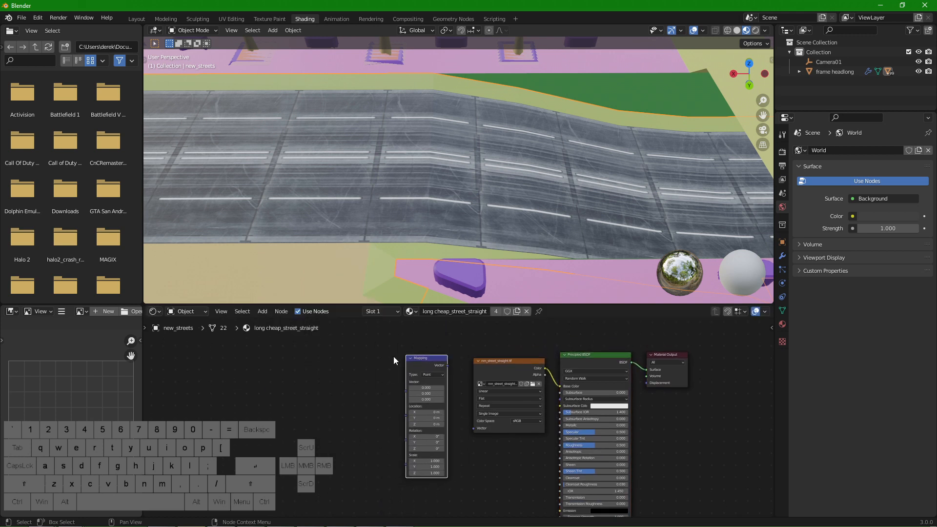
Add a Texture Coordinate node and link its UV output through the Mapping node to the image texture's Vector input.
click(262, 313)
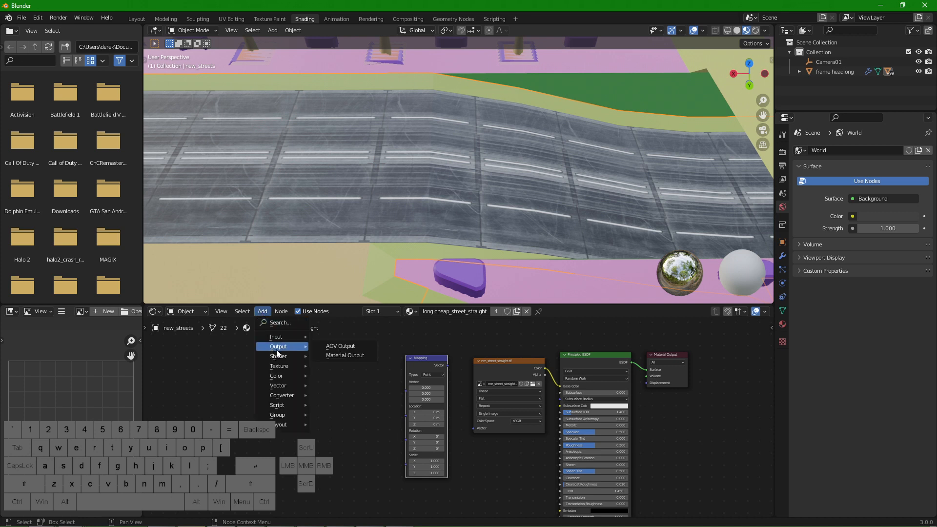
mouse_move(286, 338)
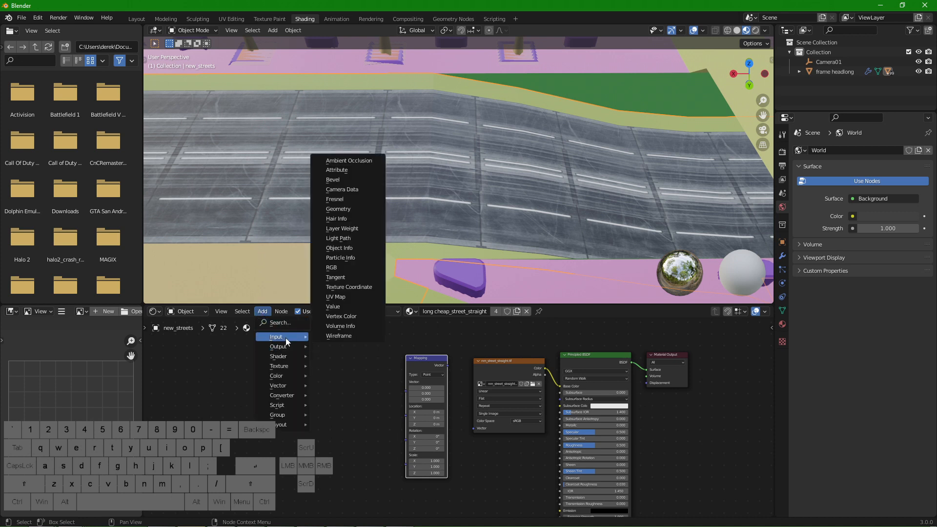
click(346, 286)
click(377, 379)
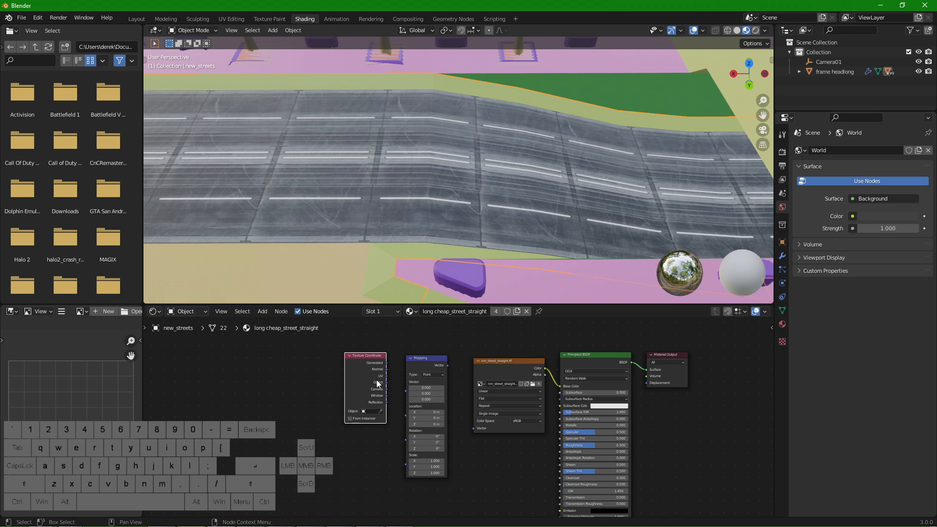
drag(387, 376, 405, 391)
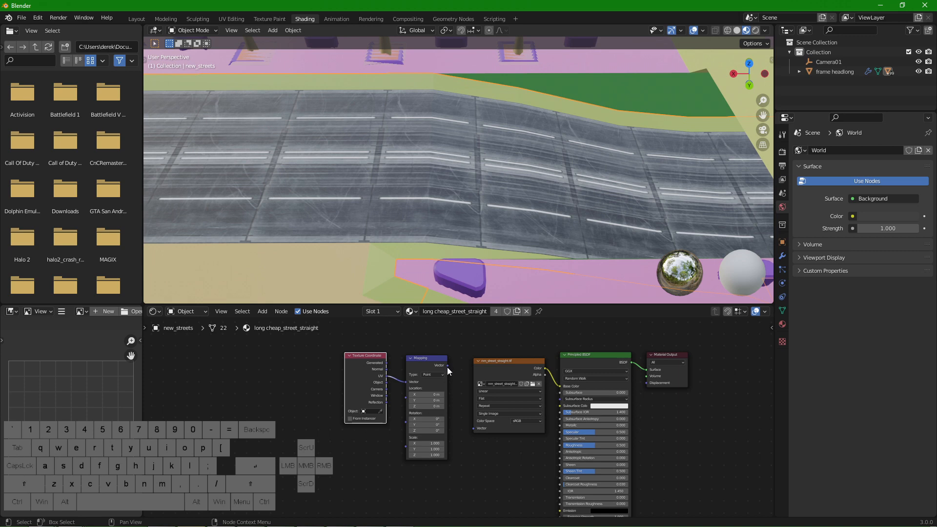
drag(447, 365, 451, 372)
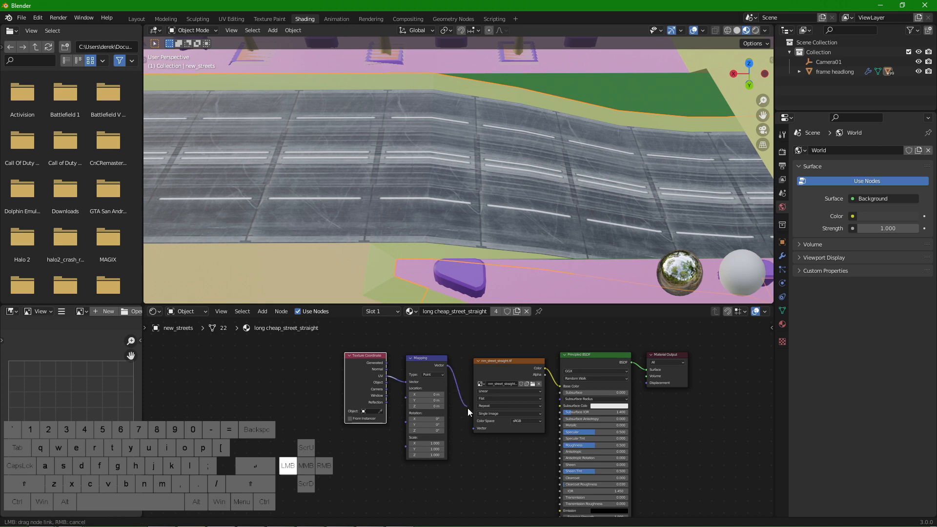
drag(471, 428, 473, 428)
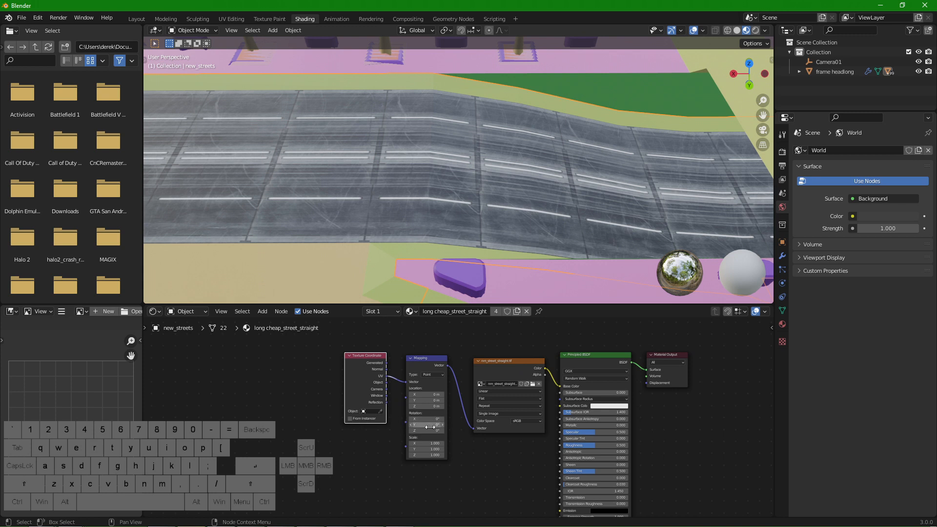
Set the Mapping node's Y scale to 2 and inspect the road texture's tiling along the street.
click(424, 451)
text(10)
text(2)
key(Return)
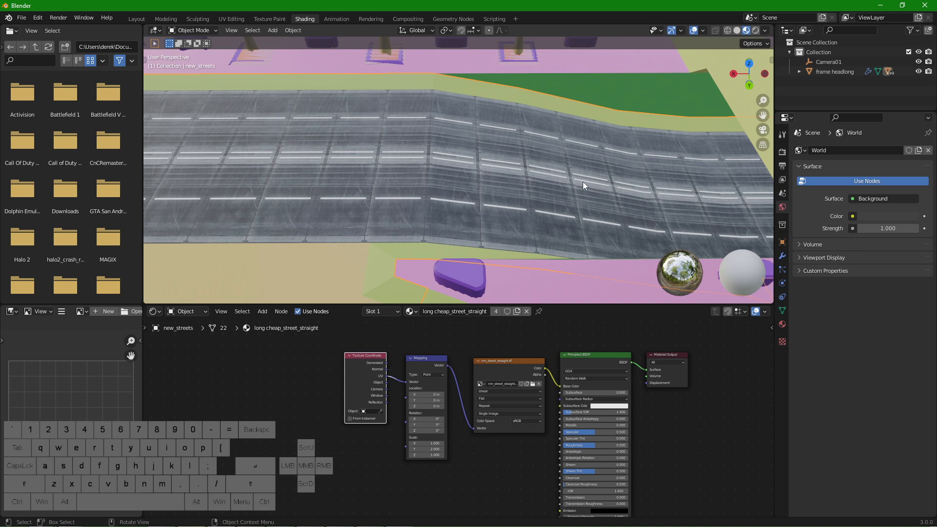
middle_drag(472, 238, 438, 151)
scroll(437, 152, up, 2)
middle_drag(361, 152, 398, 216)
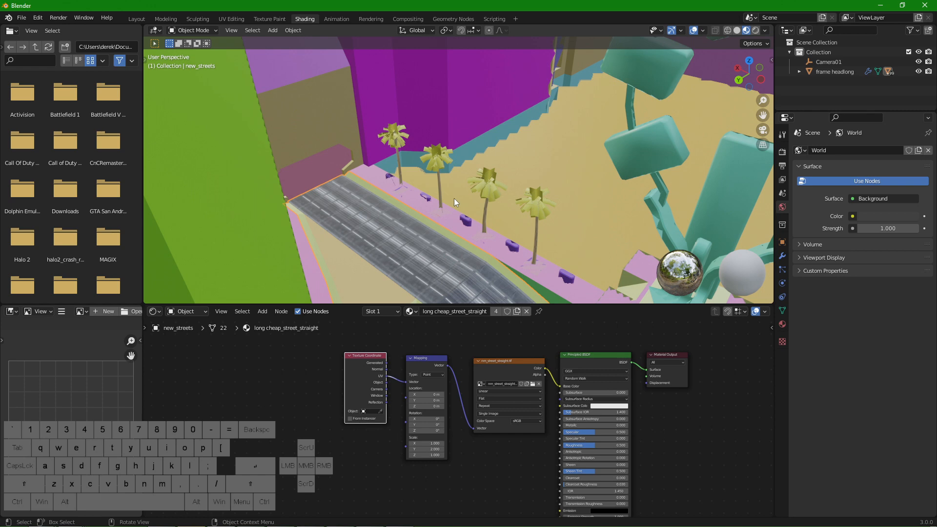
middle_drag(556, 160, 599, 195)
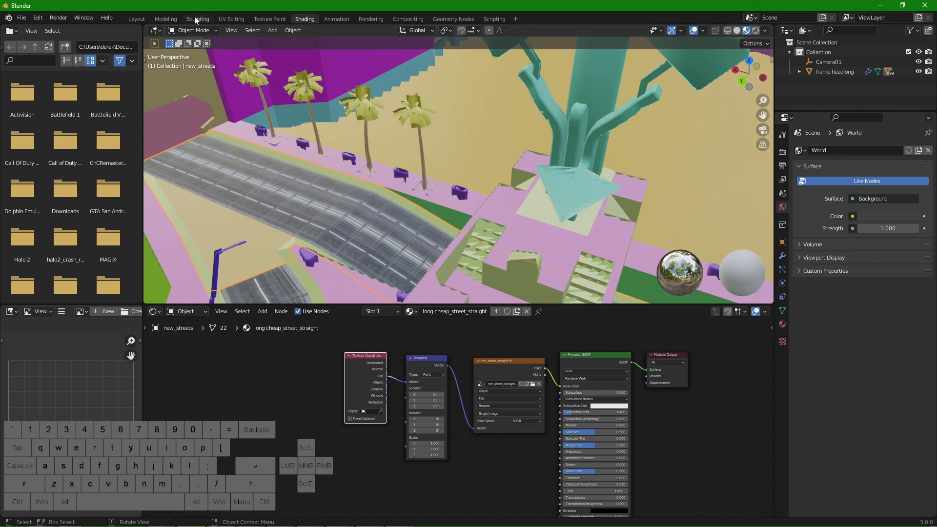
Switch to the Modeling workspace and select the new_streets cross edge where the road starts to slope, using edge select mode.
click(167, 19)
mouse_move(253, 187)
shift+middle_down()
mouse_move(408, 203)
mouse_move(359, 205)
mouse_move(350, 189)
mouse_move(339, 208)
mouse_move(385, 207)
shift+middle_up()
scroll(405, 202, down, 2)
scroll(350, 183, down, 2)
scroll(385, 207, up, 5)
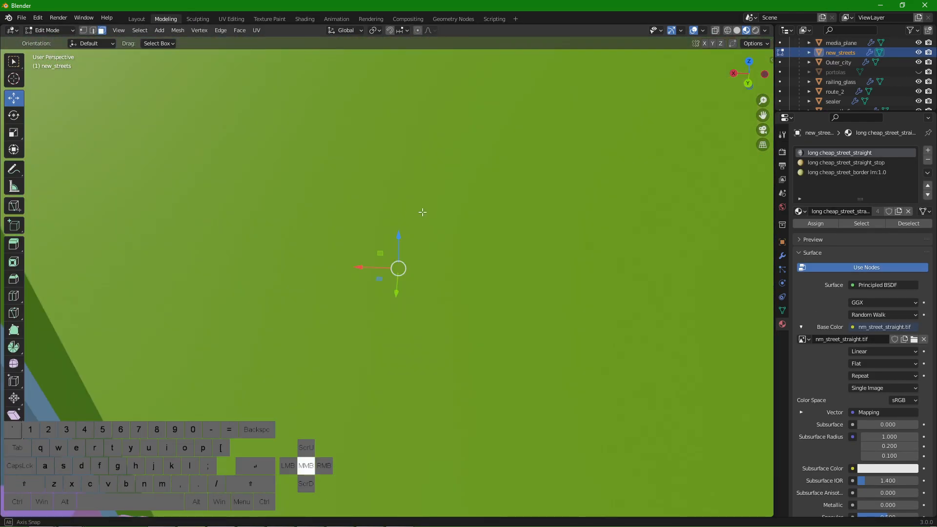
scroll(420, 212, down, 5)
click(93, 30)
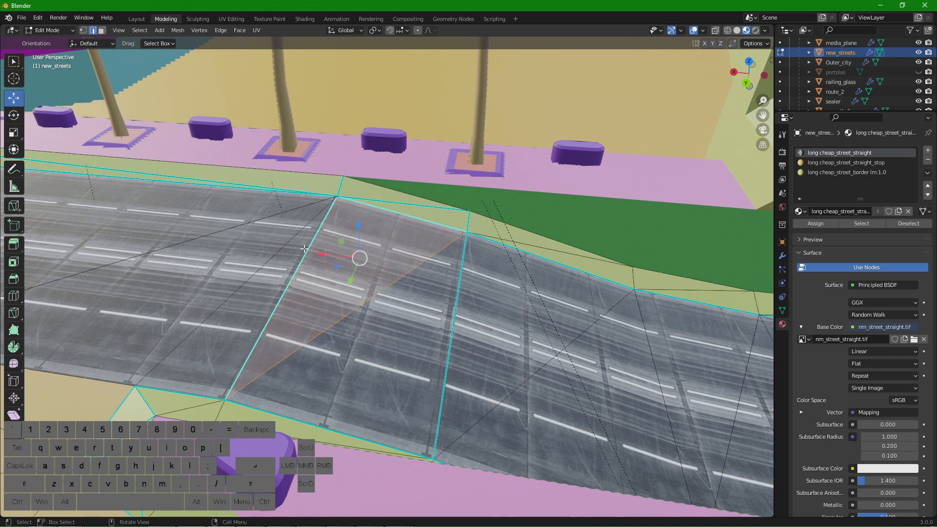
click(308, 252)
middle_drag(366, 265, 454, 251)
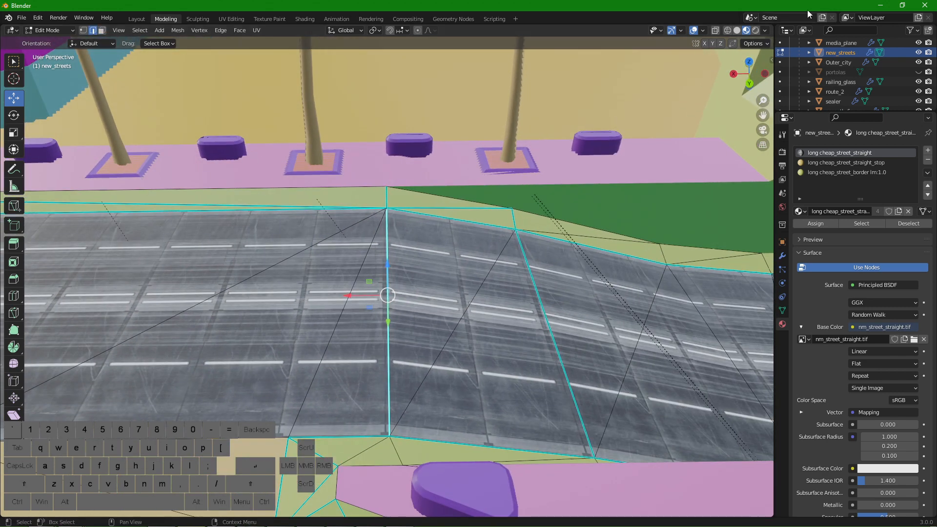
Enable Correct Face Attributes in the mesh editing tool's transform options.
key(n)
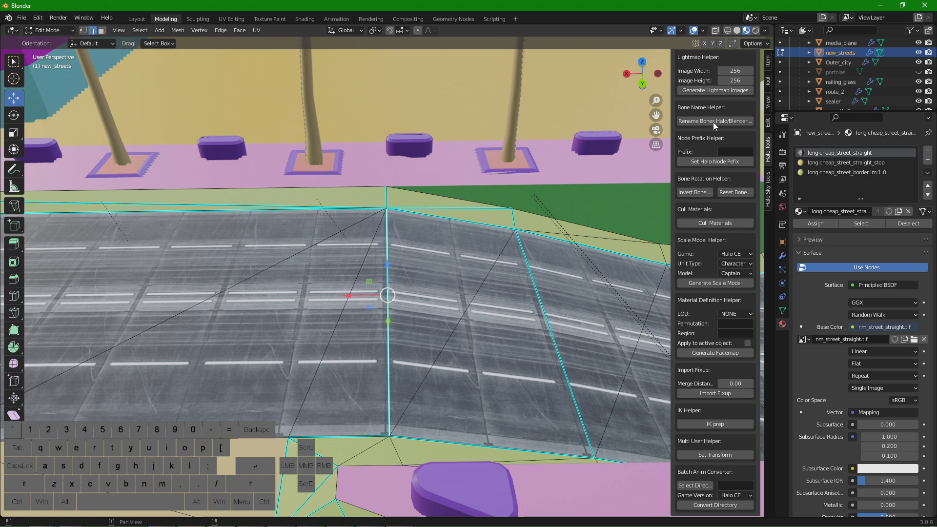
click(768, 82)
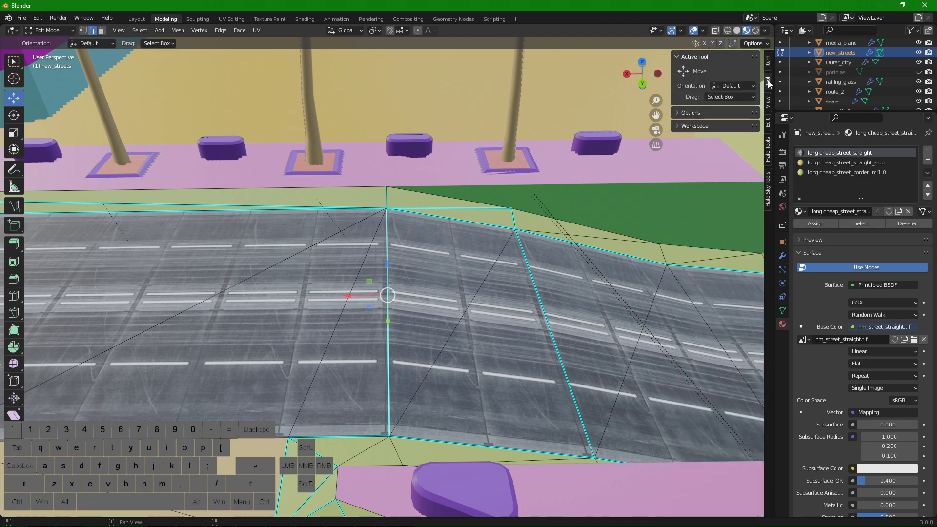
click(687, 112)
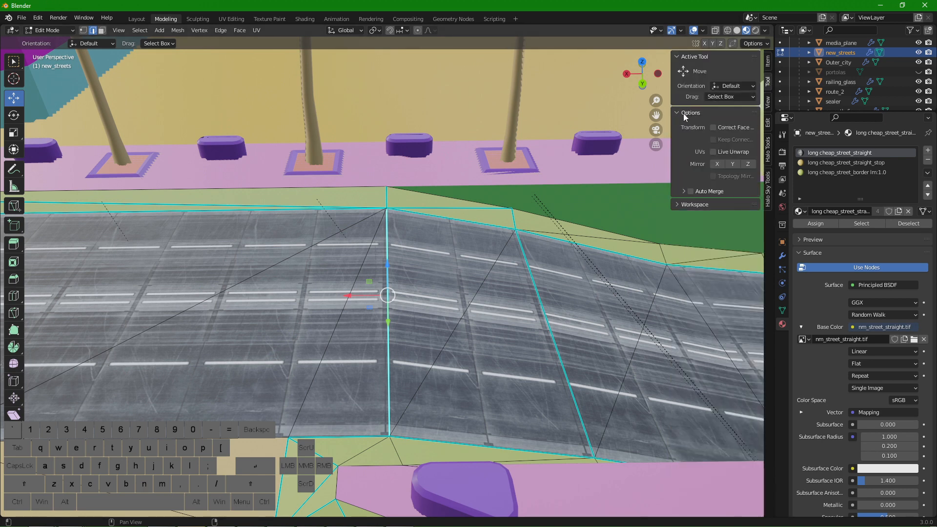
click(714, 128)
Try moving the selected cross edge of the road twice, undoing each move.
middle_drag(395, 283, 438, 277)
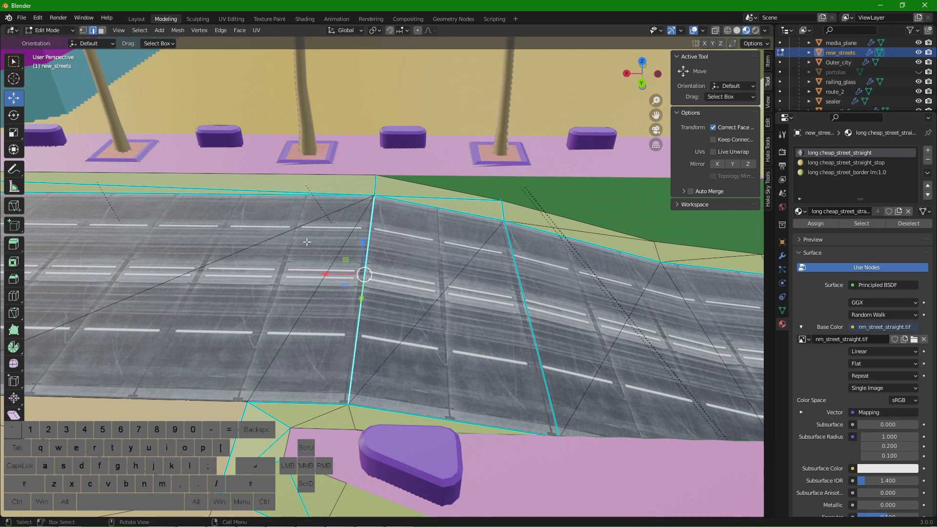
drag(326, 276, 361, 220)
key(ctrl+z)
drag(330, 274, 178, 228)
key(ctrl+z)
Move the selected road edge along X towards the next cross edge with Correct Face Attributes on, and return to Object Mode.
click(733, 126)
drag(330, 275, 439, 251)
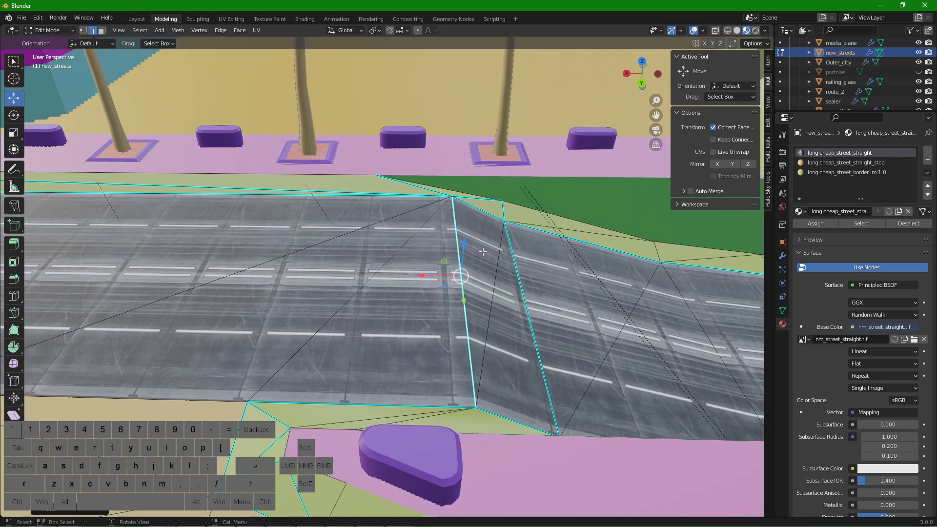
key(Tab)
click(594, 271)
middle_drag(593, 271, 537, 271)
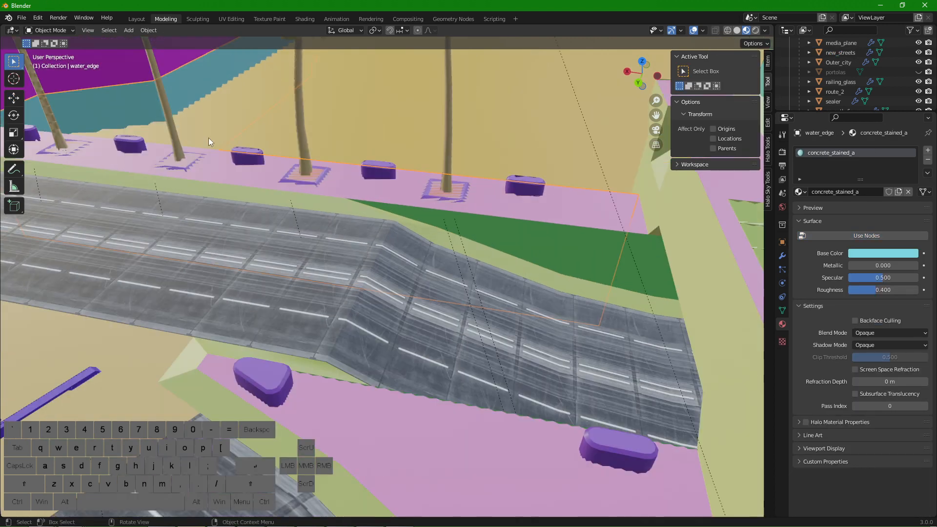
Start a Halo Amalgam Scene Specification (.ass) export and browse to H2EK\data\scenarios\multi\headlong\structure.
click(22, 18)
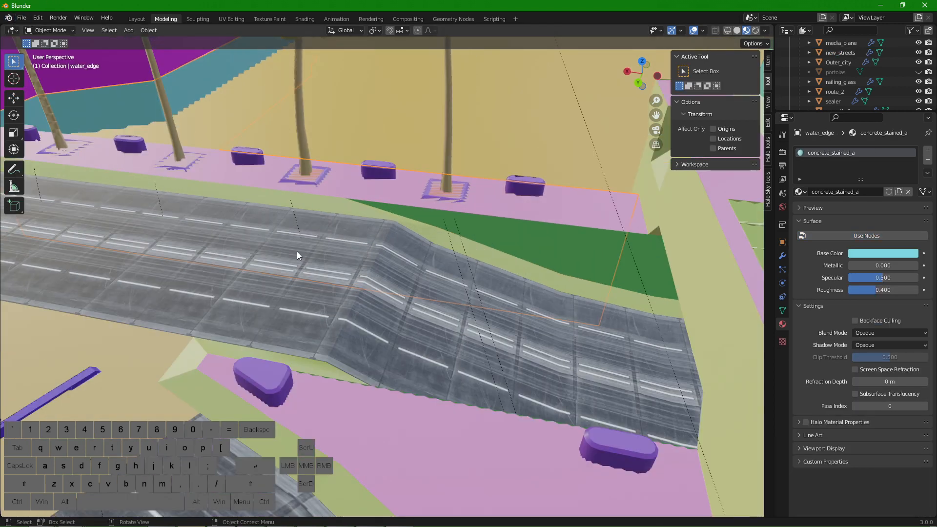
click(21, 18)
mouse_move(49, 162)
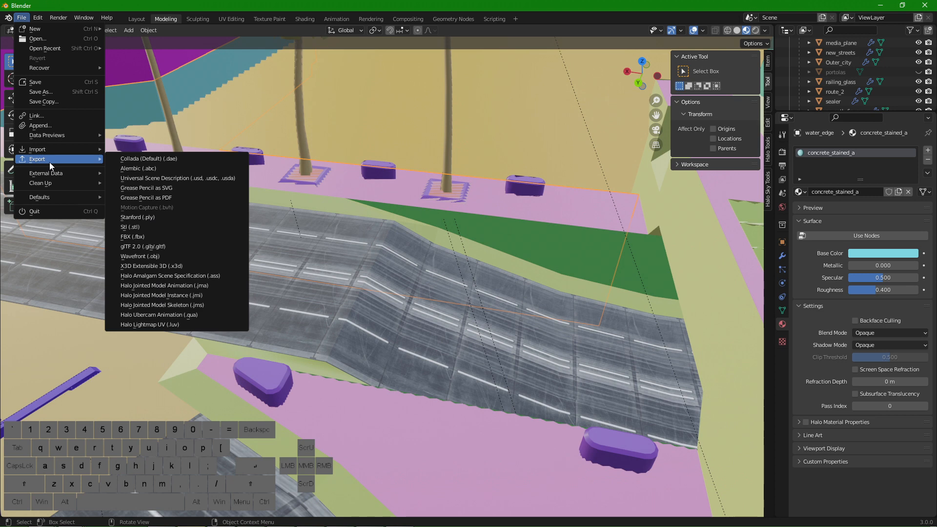
click(202, 276)
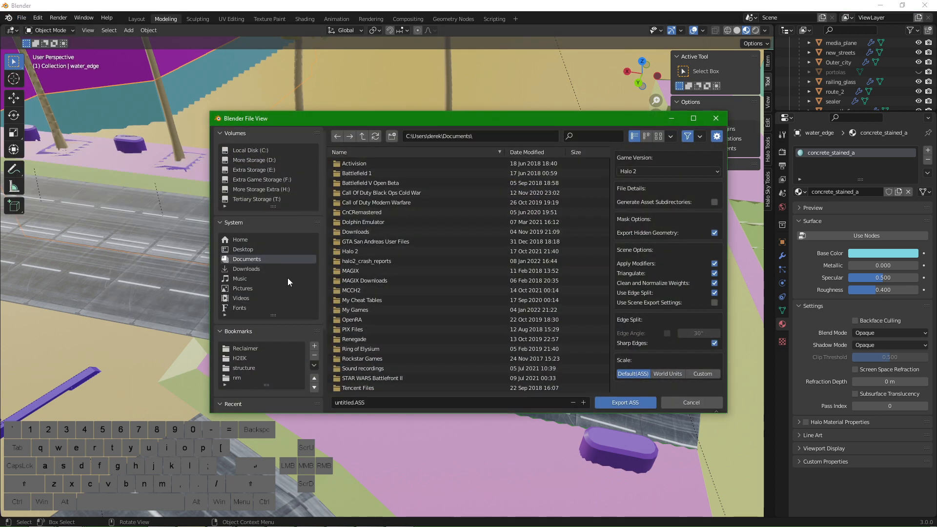
click(241, 359)
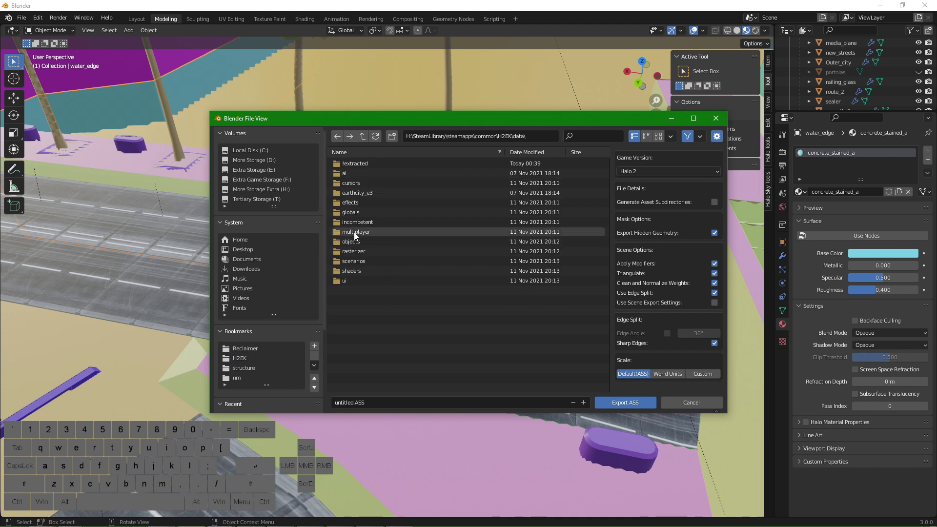
click(358, 261)
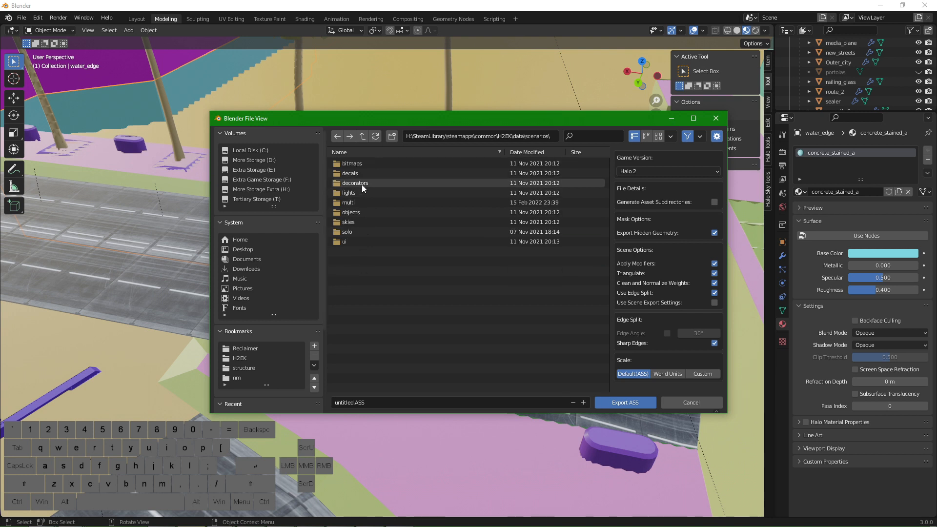
click(364, 202)
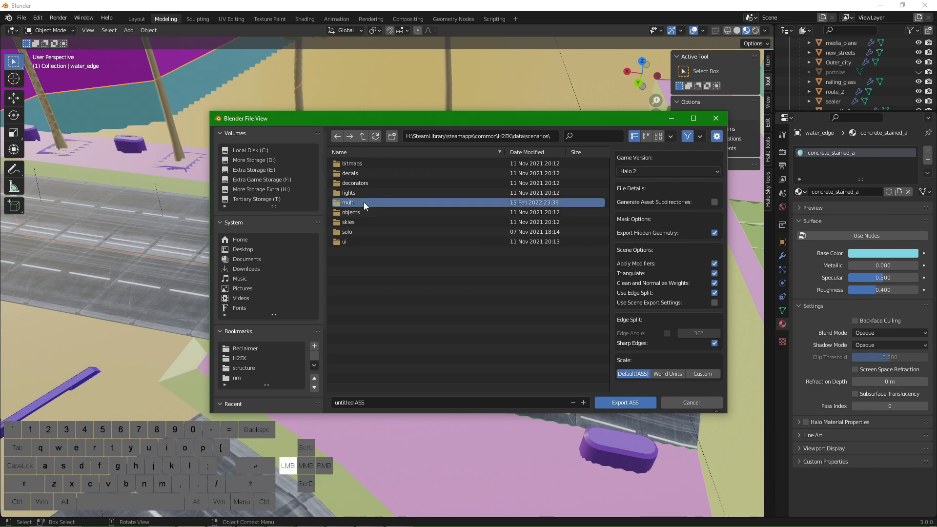
click(366, 211)
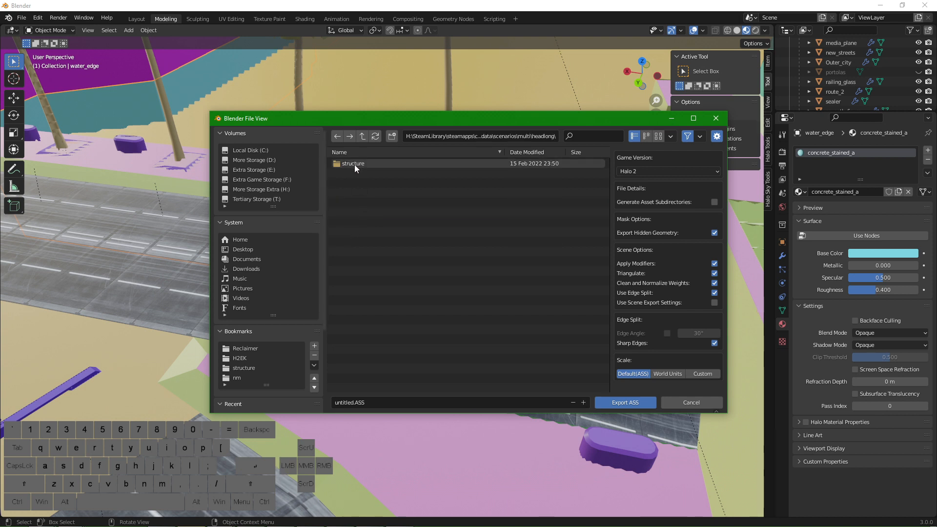
click(355, 165)
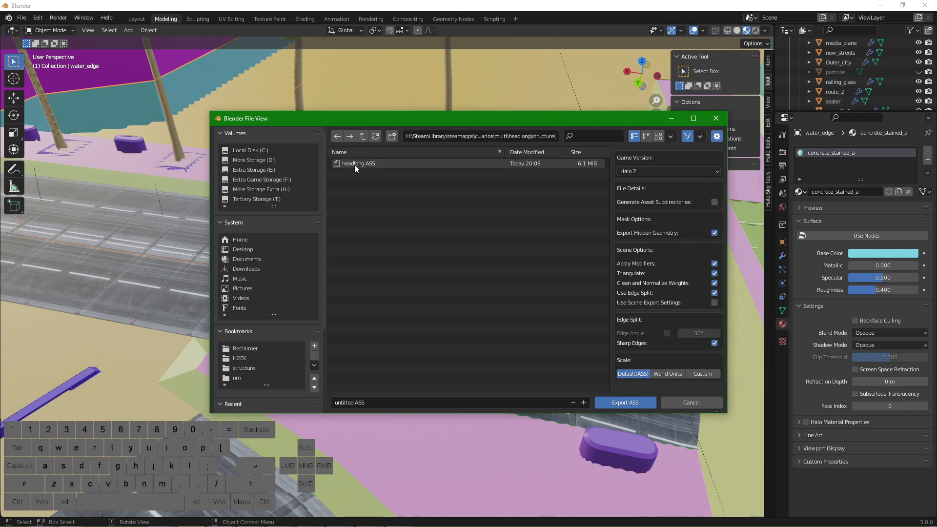
Export the level over headlong.ASS with Use Scene Export Settings enabled.
click(387, 165)
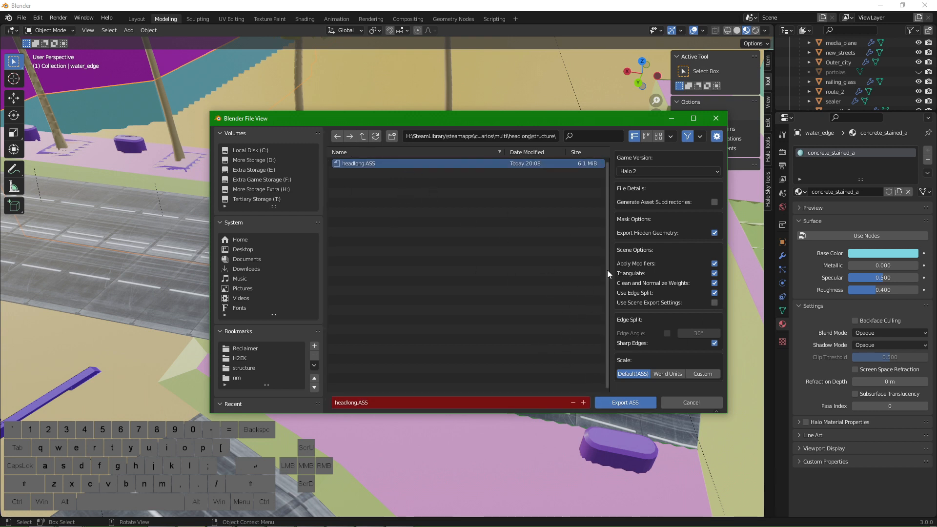
click(714, 303)
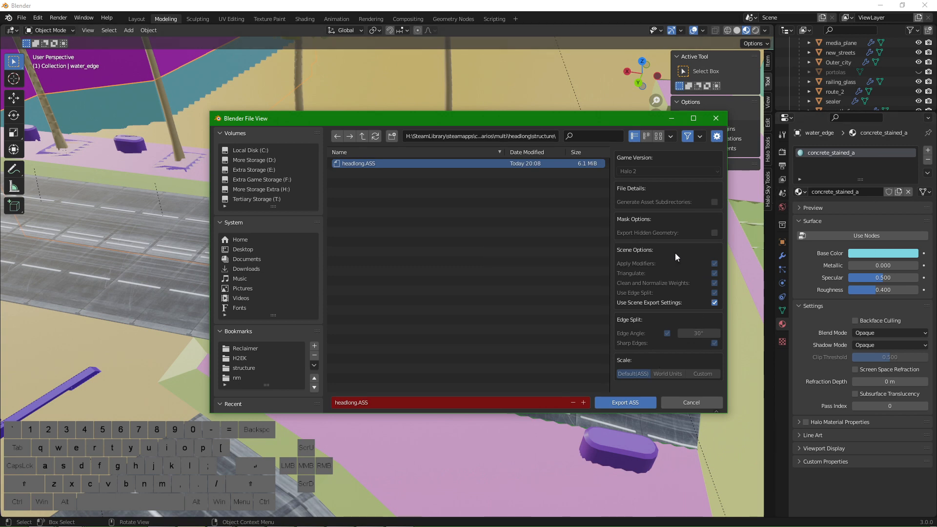
click(632, 402)
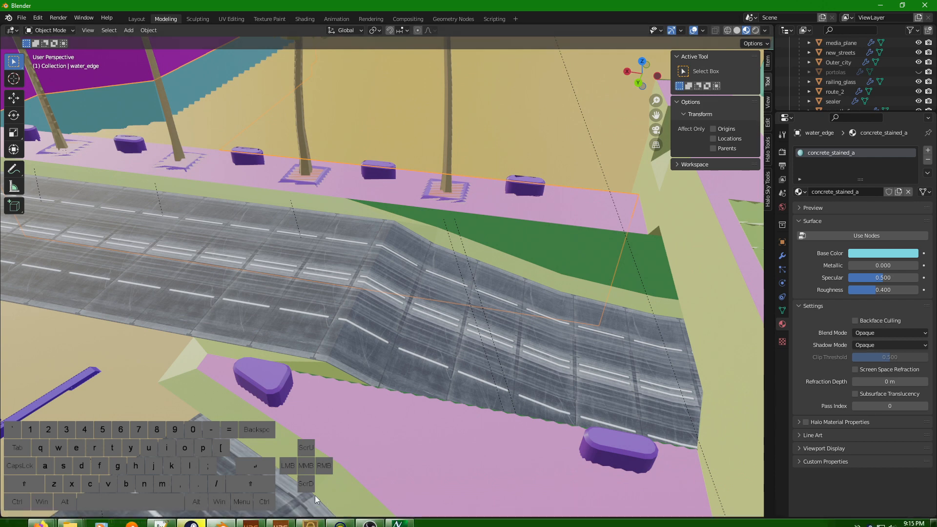
Bring up Osoyoos and copy the structure-new-from-ass command from the "new 128" note in Notepad++.
click(311, 520)
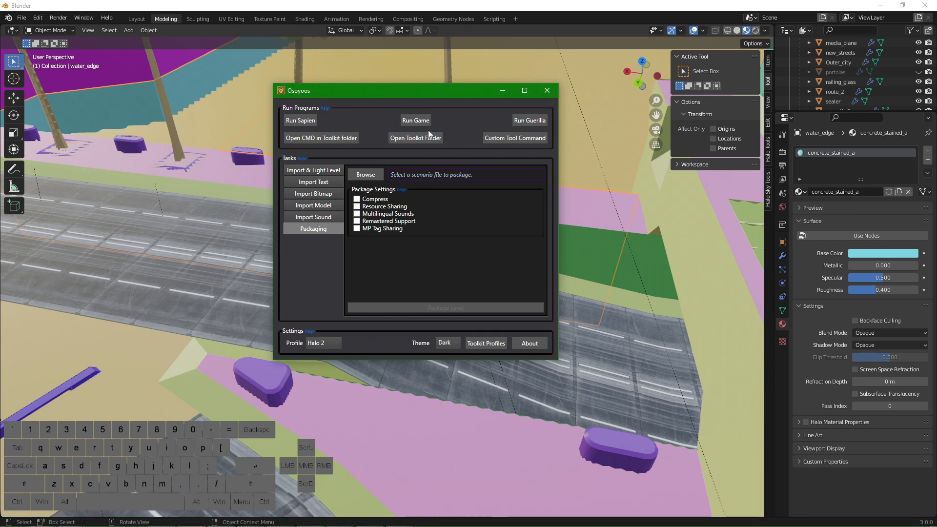
mouse_move(111, 514)
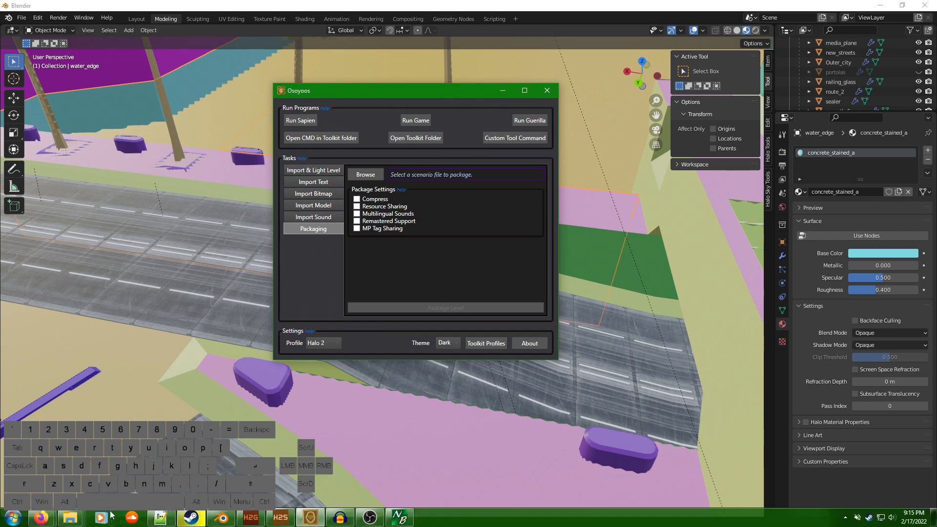
click(161, 518)
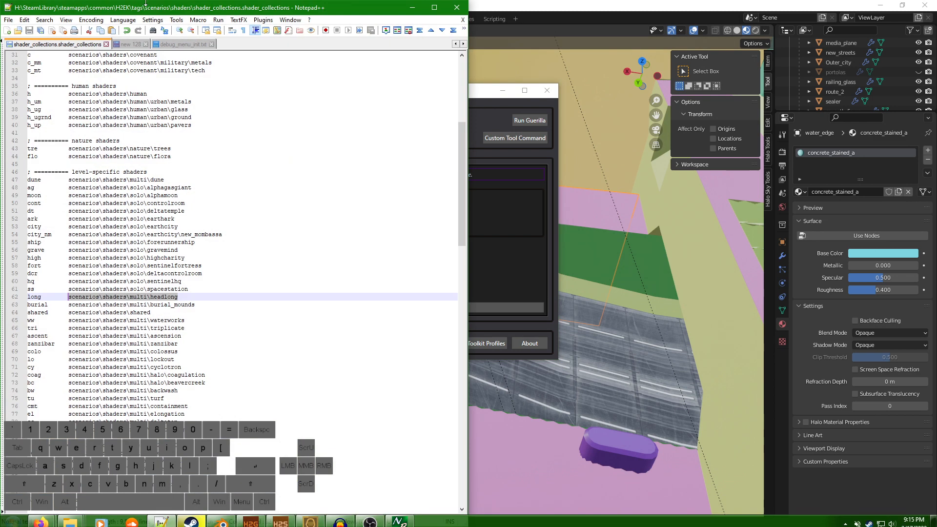
click(129, 44)
click(114, 59)
drag(109, 56, 26, 56)
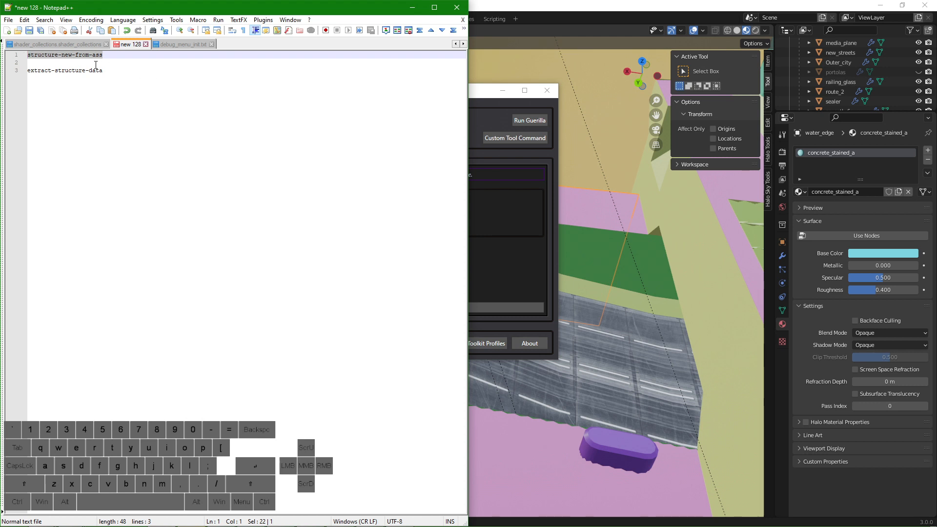
key(ctrl+c)
Run the custom tool command structure-new-from-ass "scenarios\multi\headlong\structure\headlong.ASS" in Osoyoos.
click(511, 114)
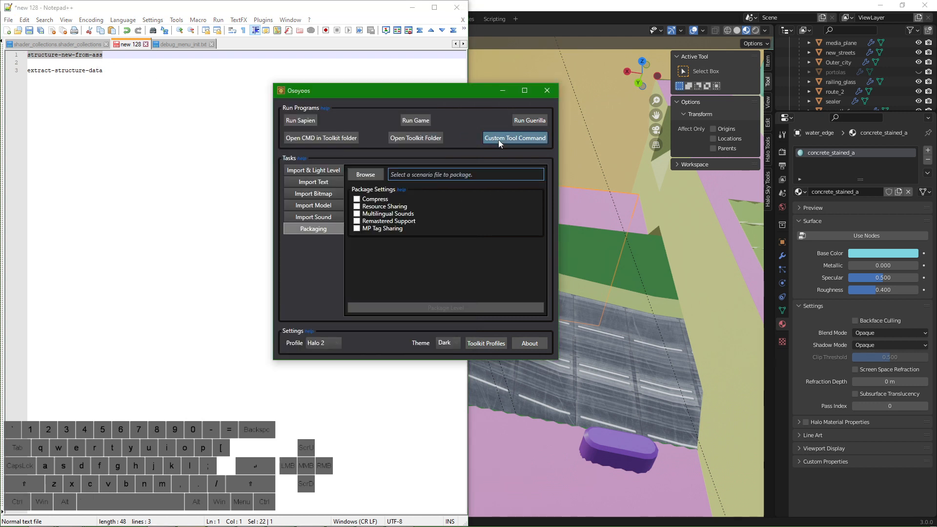
click(499, 139)
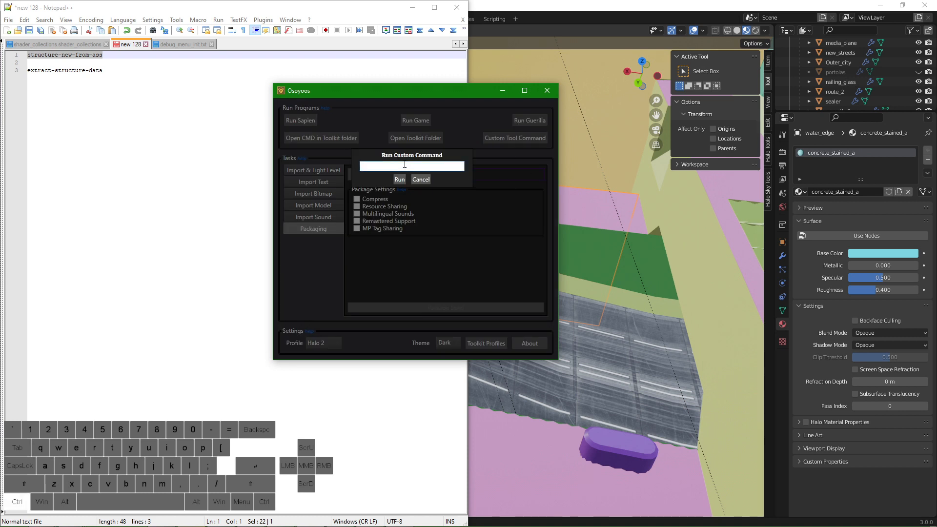
key(ctrl+v)
text(")
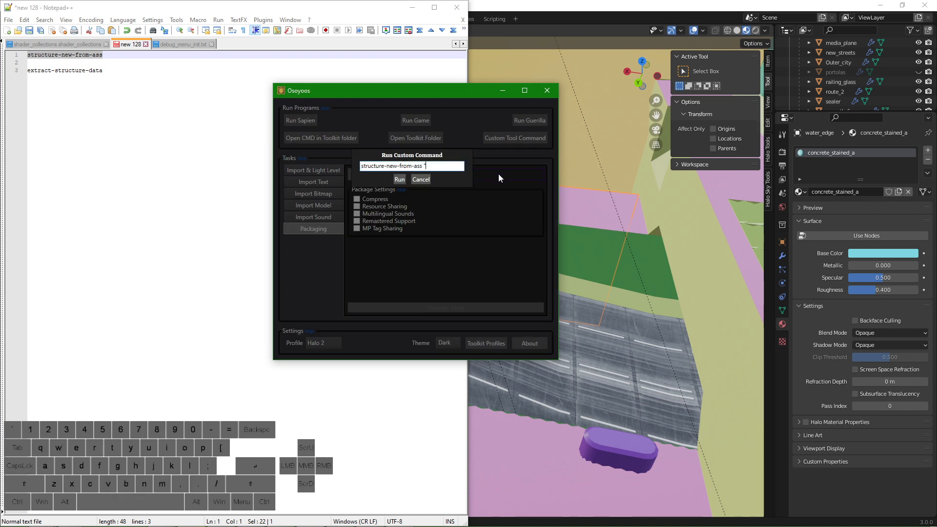
text(scenarios\m)
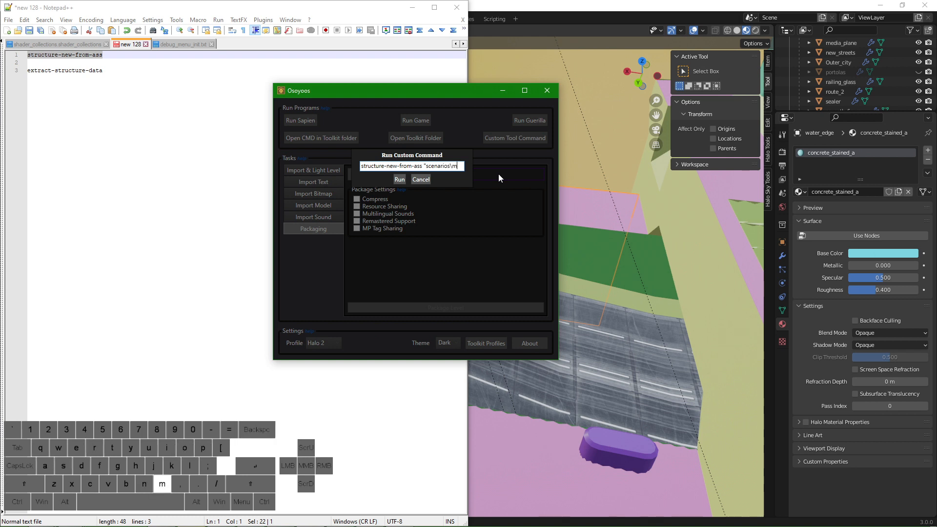
text(ulti\)
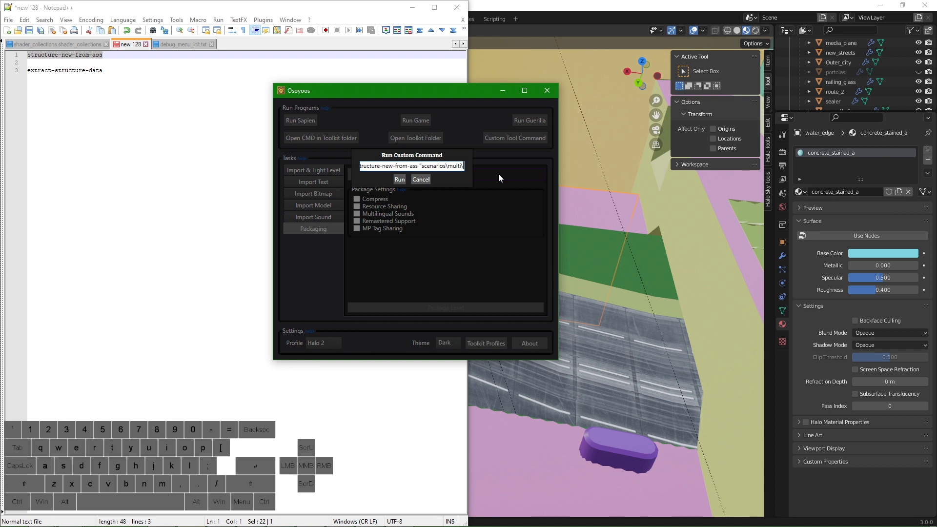
text(headlong\structure\hje)
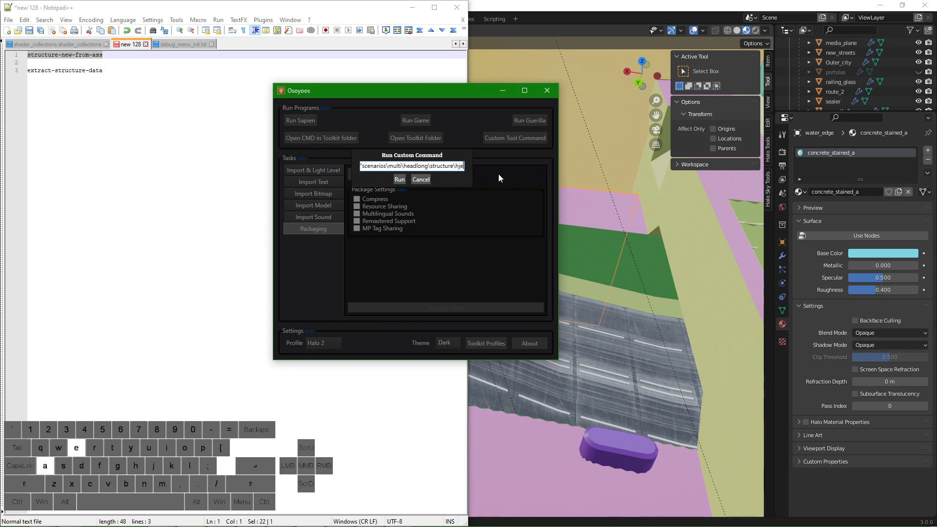
key(BackSpace)
key(BackSpace)
text(eadlong)
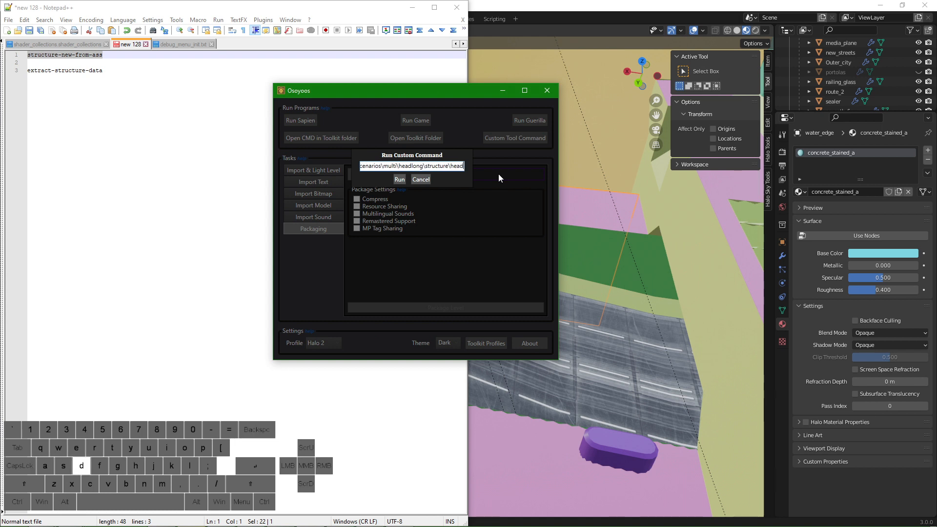
text(.ASS")
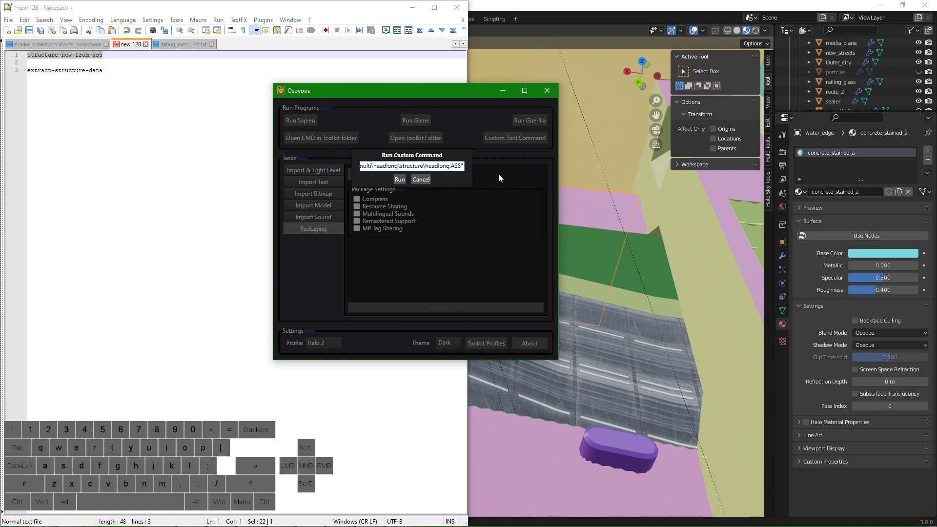
click(399, 179)
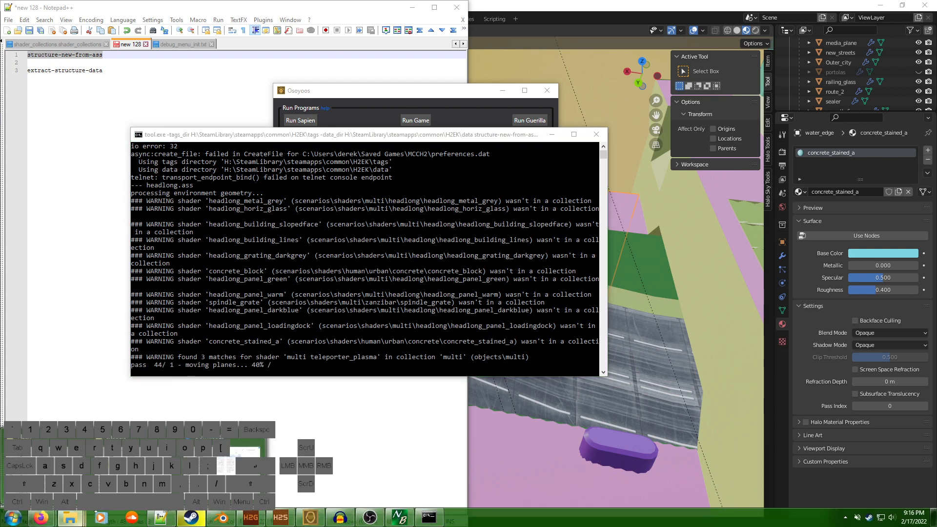
Browse to H2EK\tags\scenarios\multi\headlong in File Explorer and check the headlong.scenario_structure_bsp file.
click(68, 518)
double_click(519, 183)
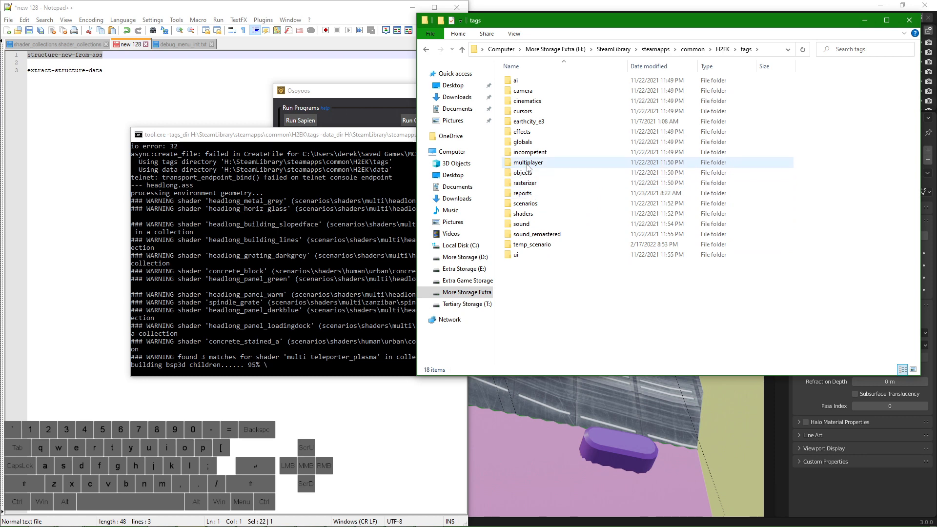
double_click(526, 204)
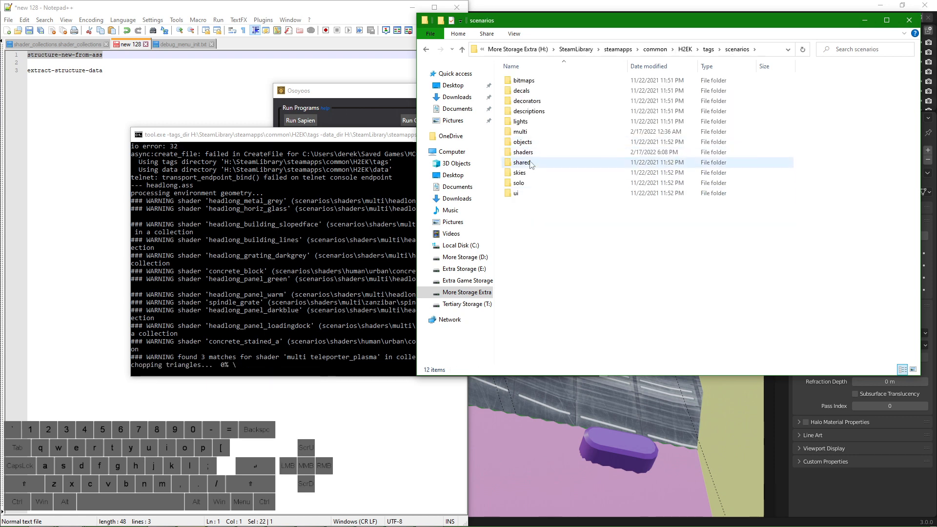
double_click(520, 132)
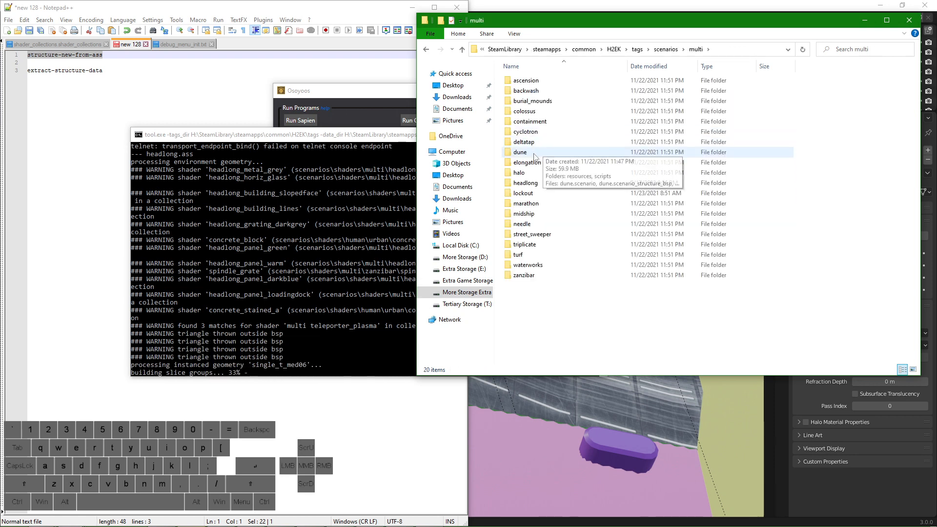
double_click(523, 187)
click(710, 123)
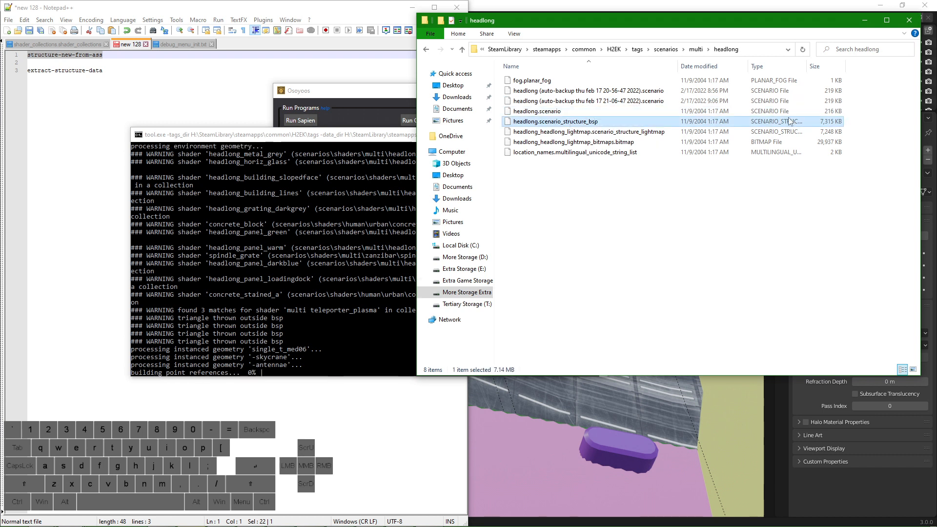
drag(851, 123, 539, 121)
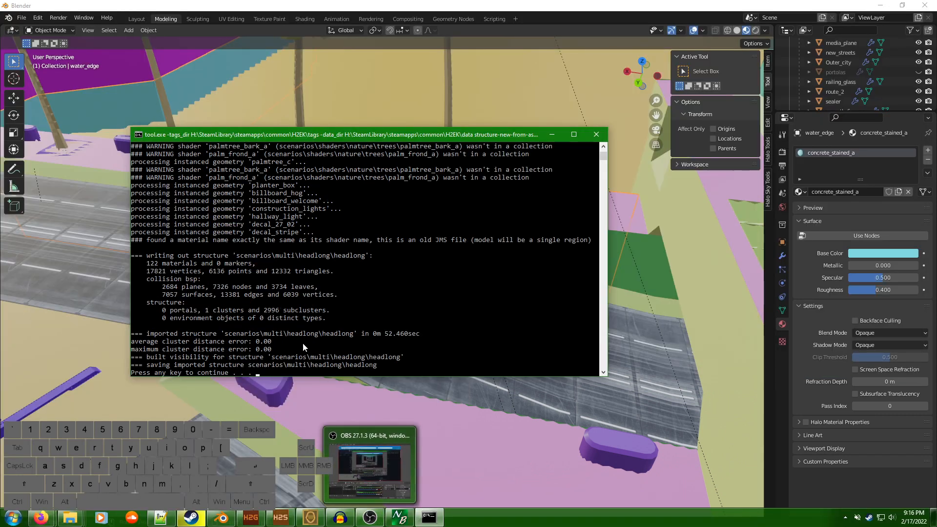
Switch to H2 Sapien, enlarge the game window, and fly over the headlong level to examine the new road and buildings.
click(281, 518)
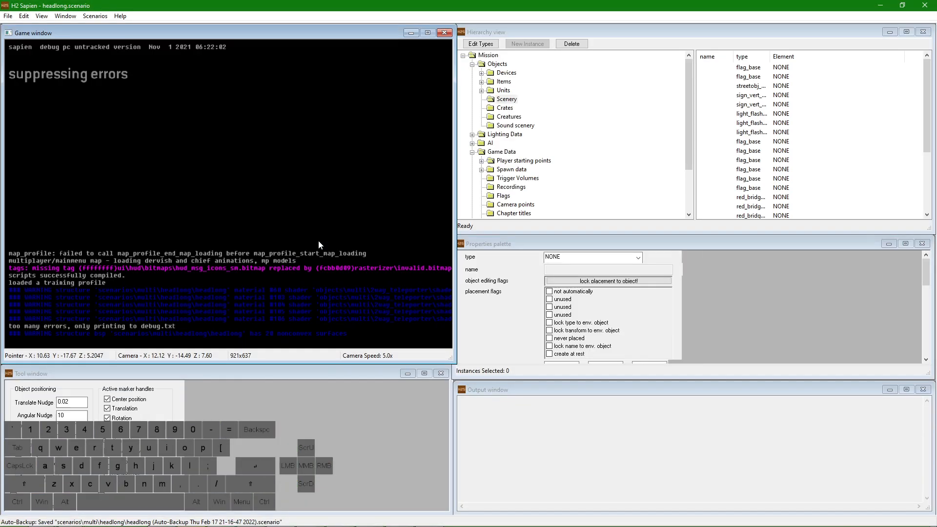
drag(451, 363, 930, 509)
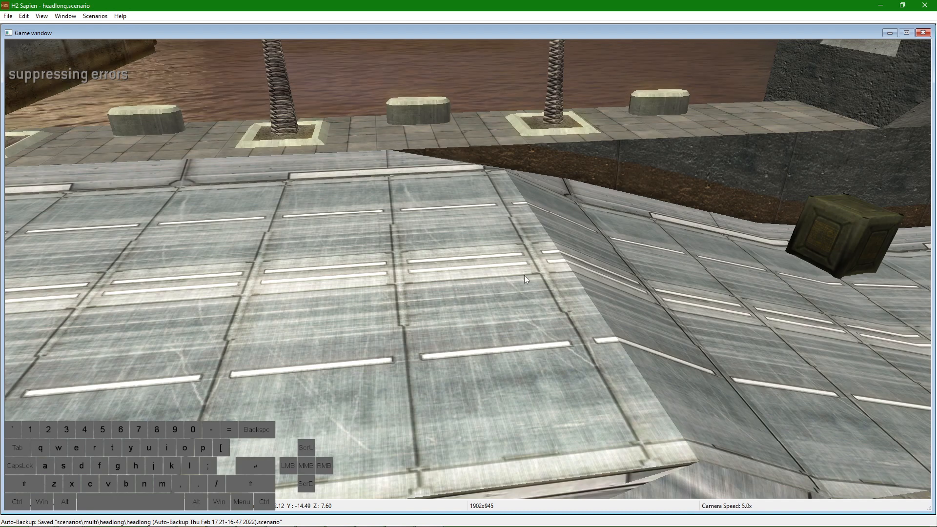
key(d)
middle_drag(525, 280, 302, 312)
key(a)
key(w)
key(r)
key(w)
key(d)
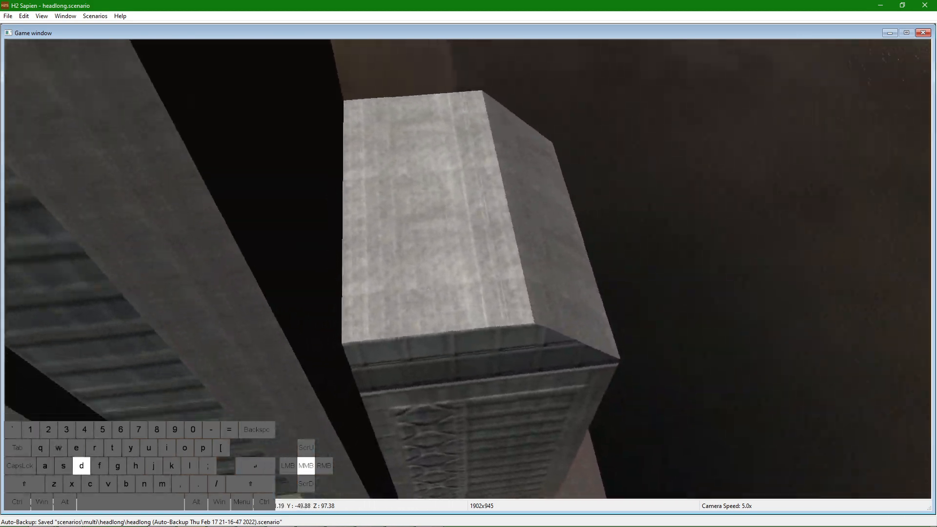
Fly down to ground level and examine the structure error markers and walls around the concrete buildings.
key(a)
key(shift)
middle_drag(468, 269, 317, 219)
key(w)
key(f)
key(r)
key(w)
key(f)
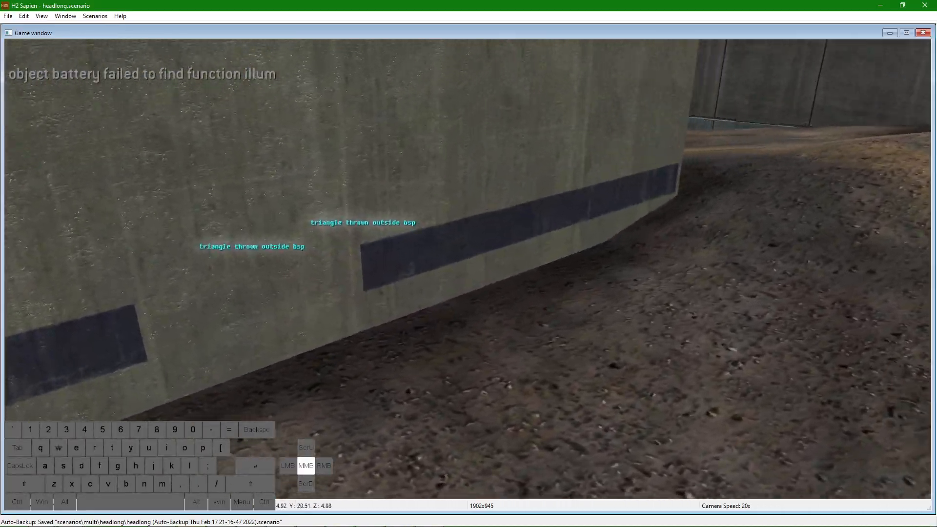
key(a)
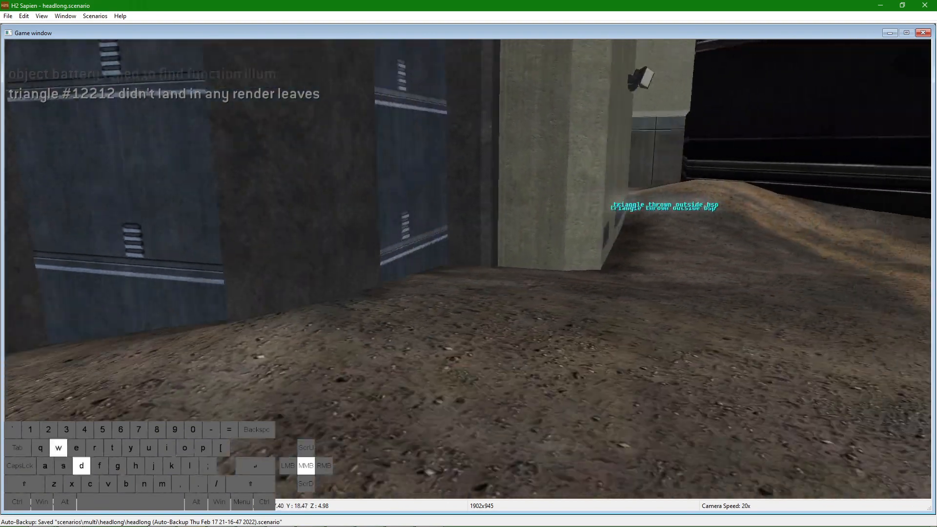
key(w)
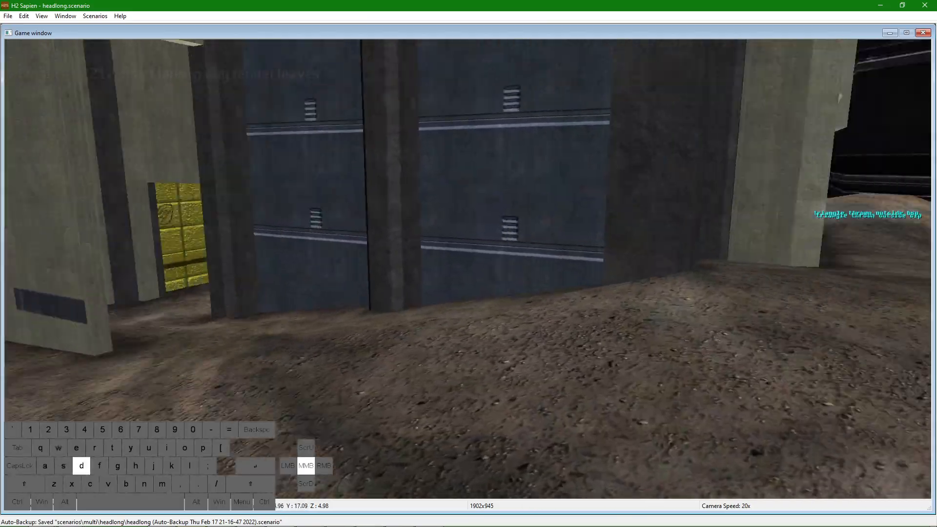
Fly over the curved road, plaza stairs and footbridge to examine the compiled surfaces and walls at close range.
key(w)
key(r)
key(w)
key(f)
key(w)
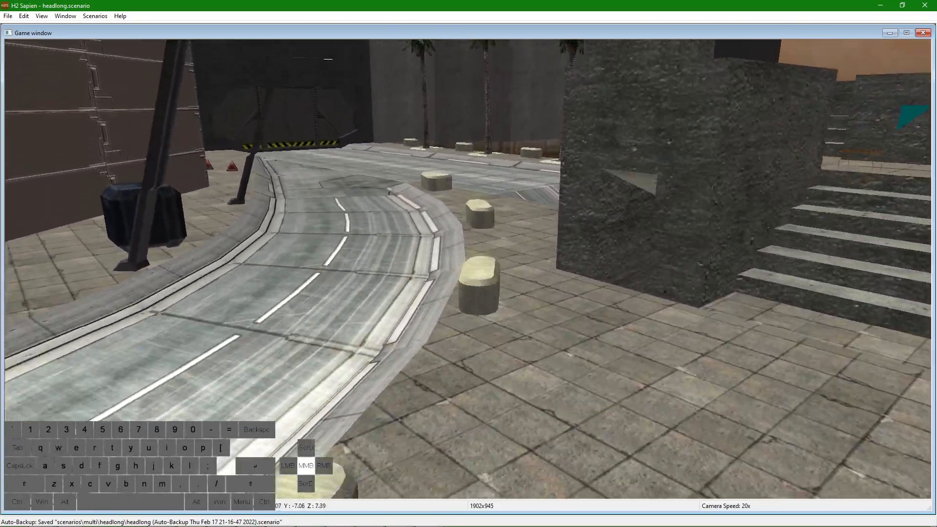
key(a)
key(r)
key(w)
key(w)
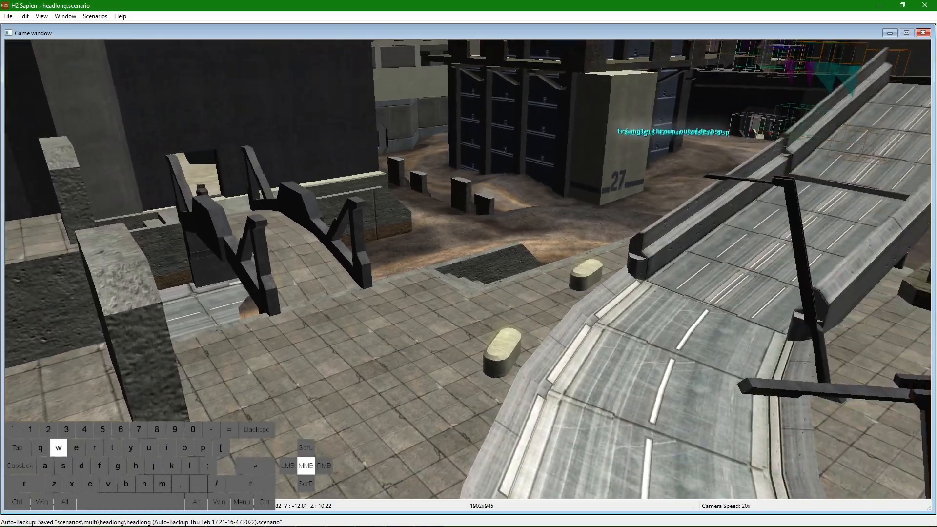
key(w)
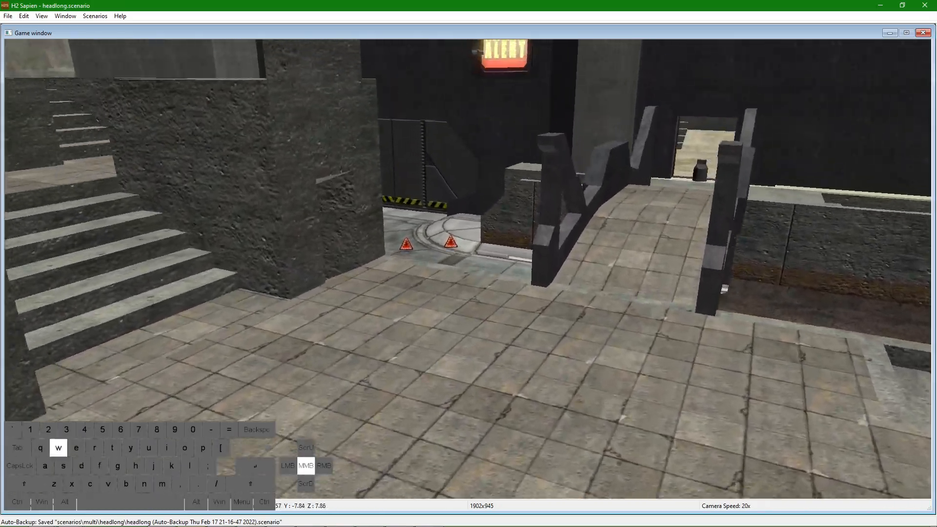
key(w)
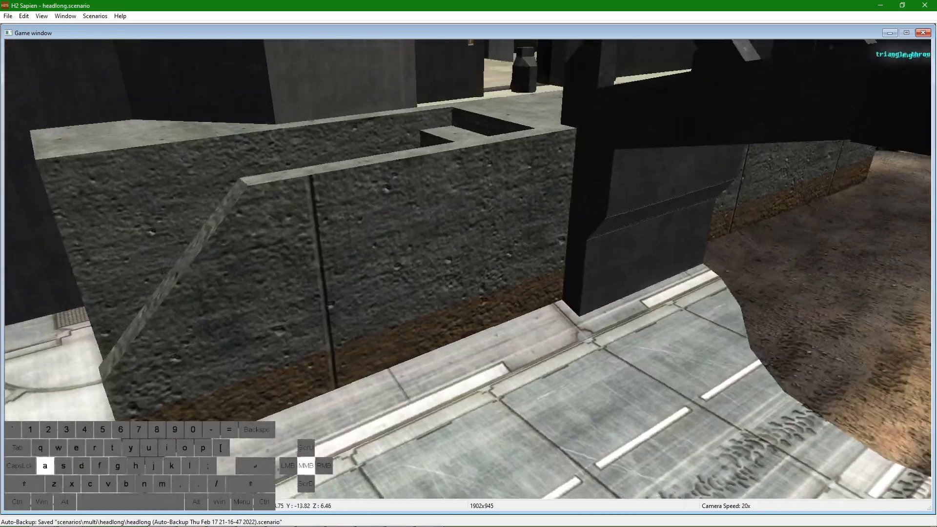
Fly through the dirt construction area, along the elevated road and past the hazard-striped gate to examine the geometry.
key(w)
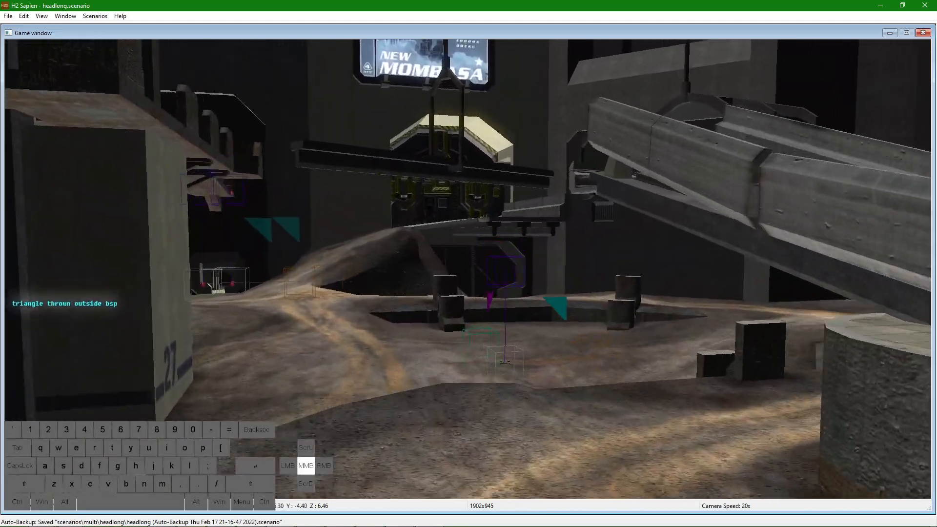
key(w)
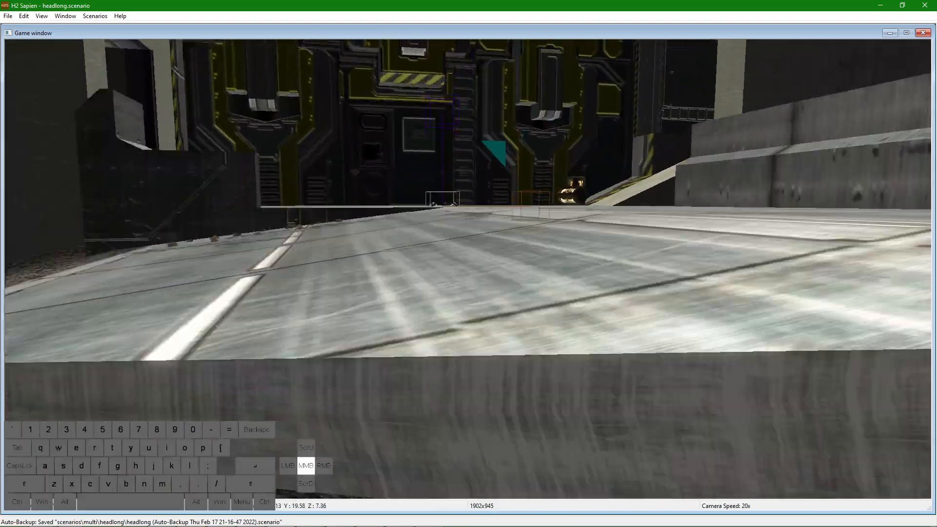
key(w)
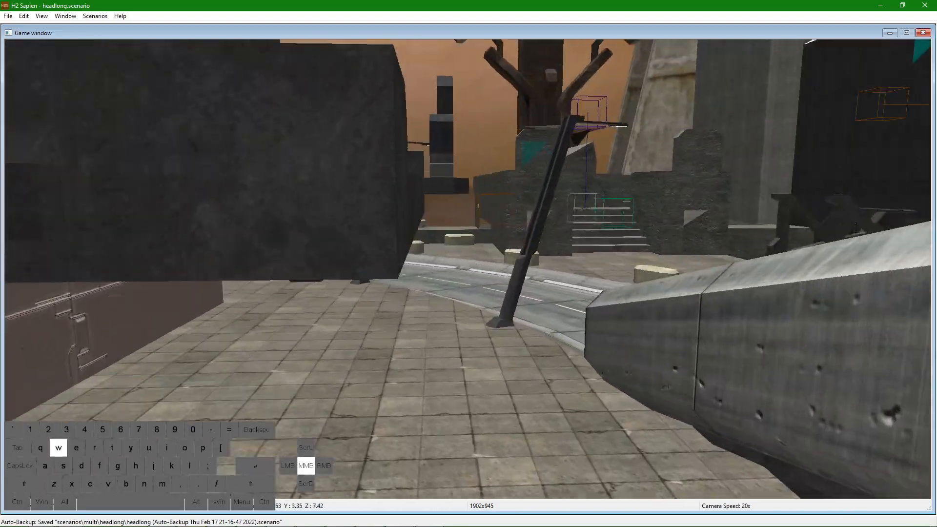
key(w)
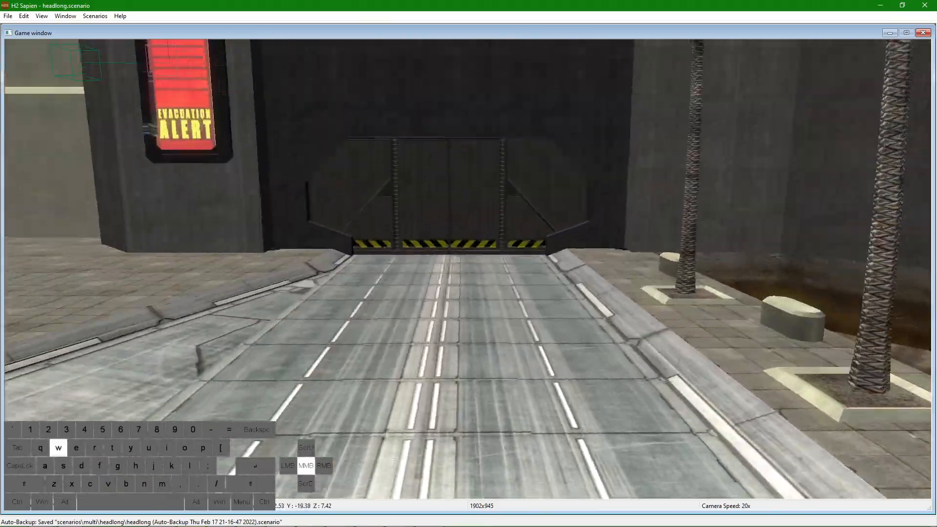
key(d)
key(w)
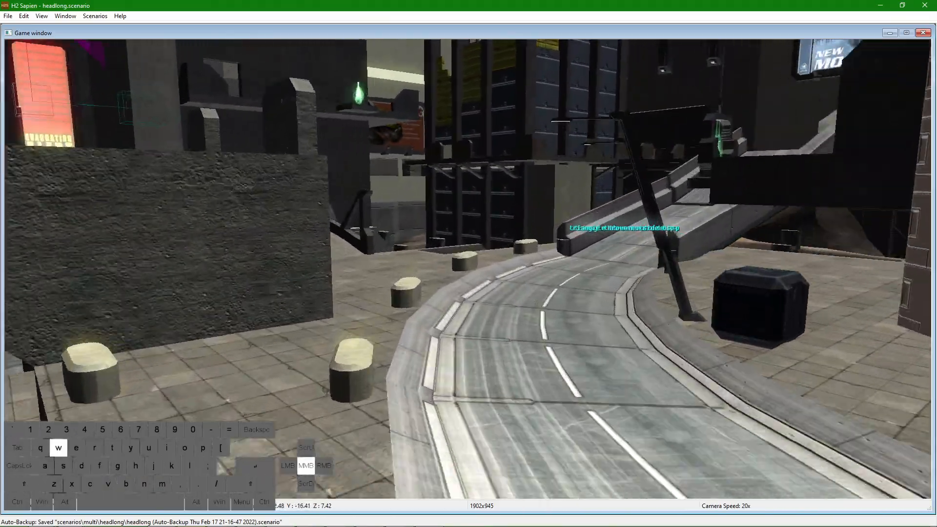
key(w)
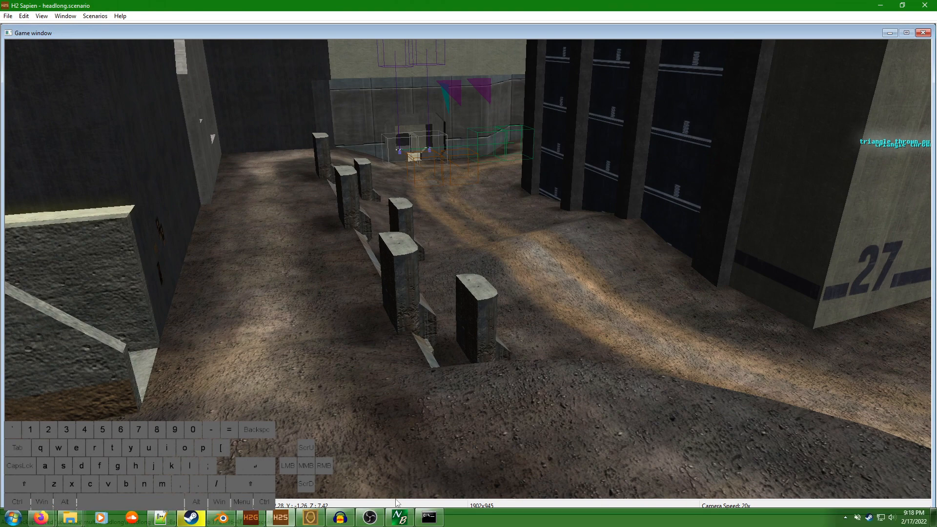
key(w)
middle_drag(413, 380, 366, 393)
Shrink the game window to uncover the hierarchy and select Player simulation under Game Data.
drag(930, 511, 457, 364)
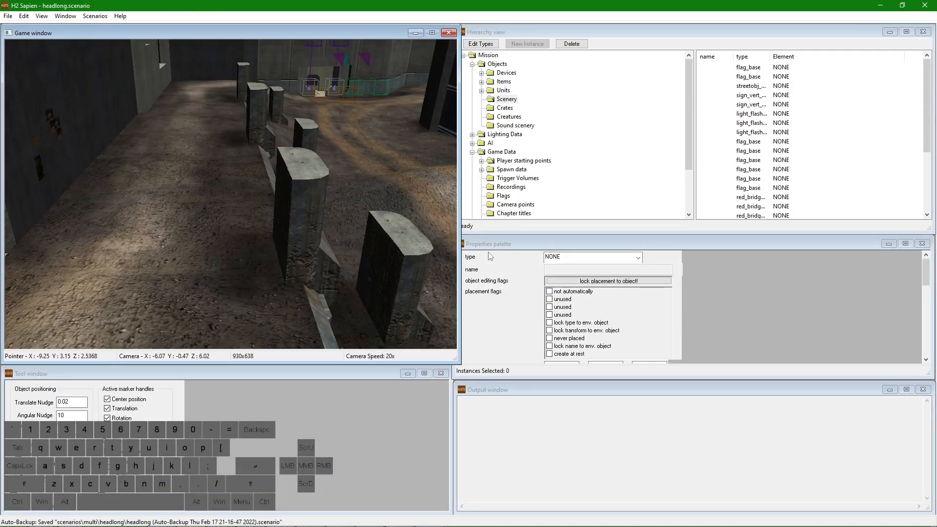
scroll(523, 142, down, 3)
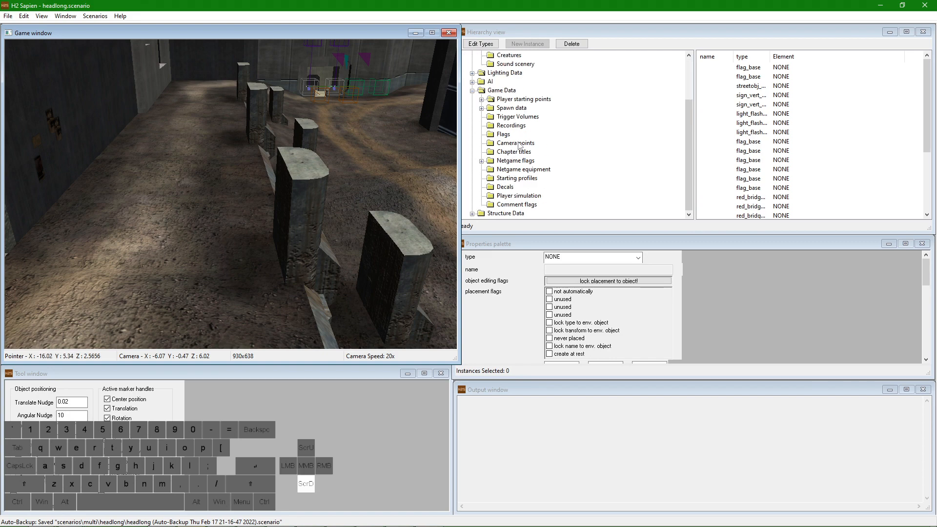
click(519, 197)
middle_drag(255, 192, 255, 192)
key(s)
key(r)
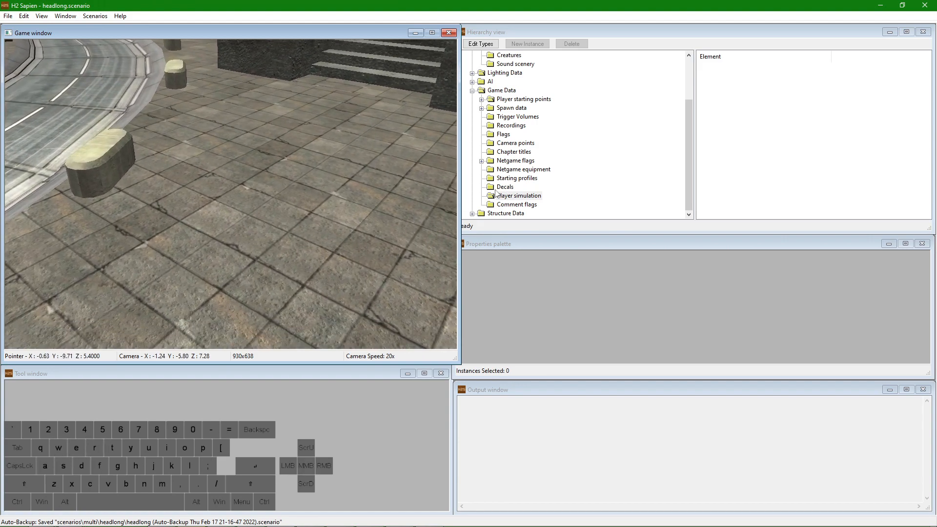
Spawn a simulated player on the tiled plaza beside the curved road using Player simulation.
scroll(482, 75, up, 3)
click(473, 64)
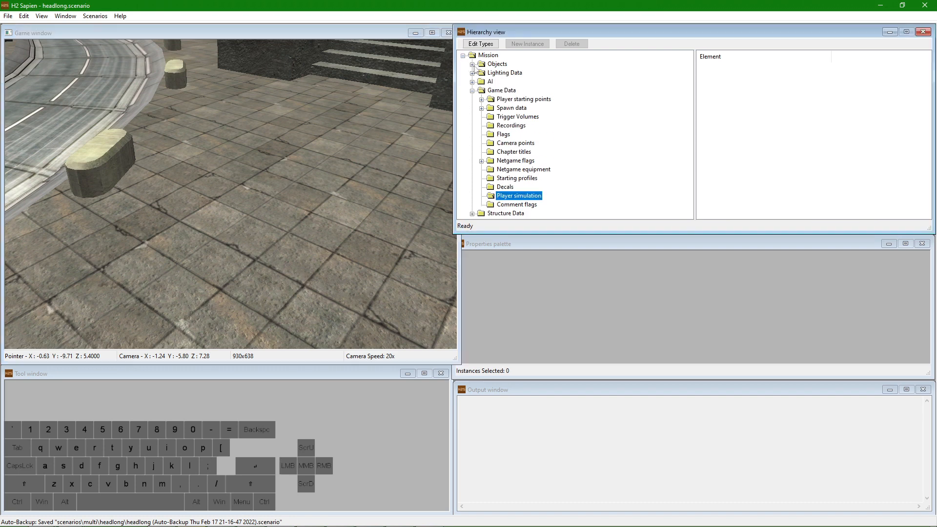
click(475, 92)
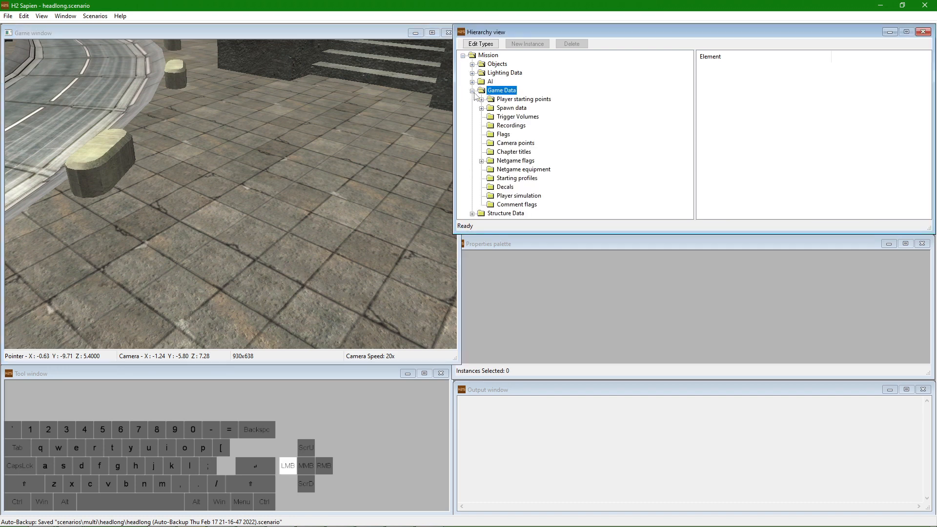
click(508, 195)
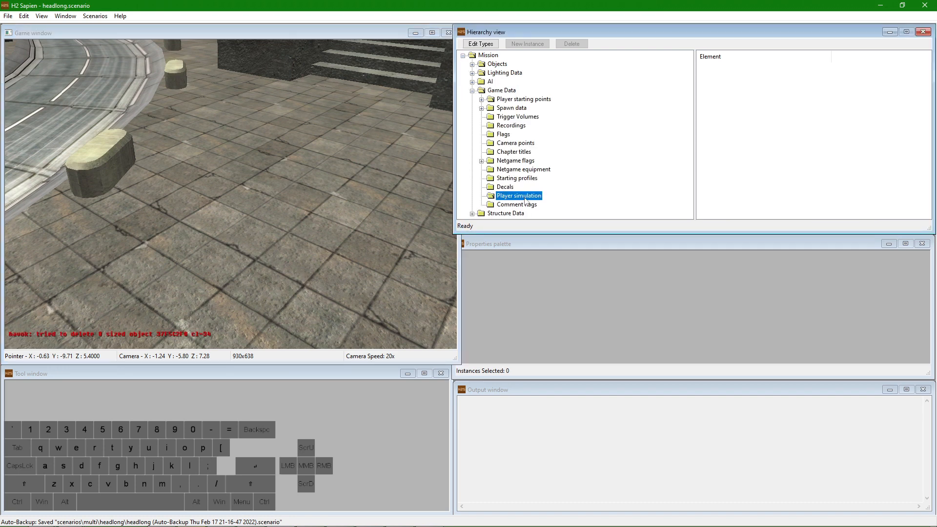
click(254, 185)
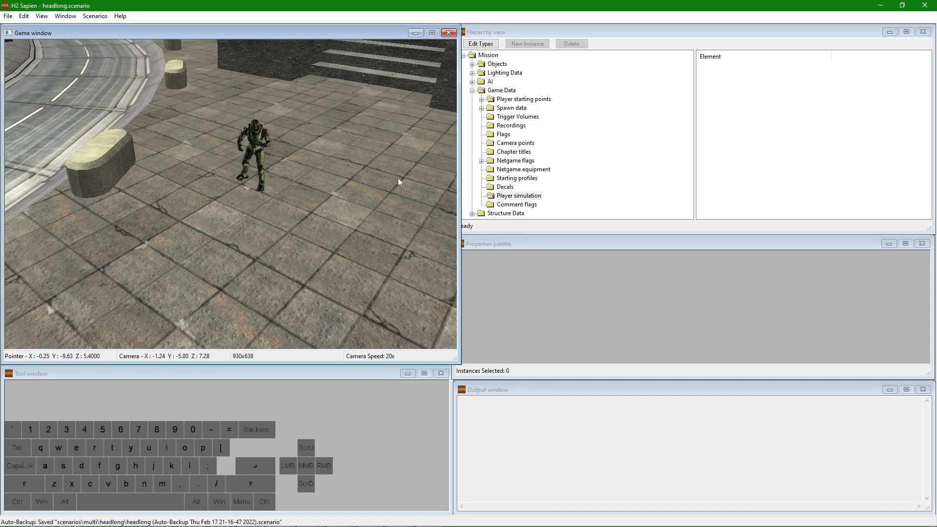
Enlarge the game window and take first-person control of the simulated player on the pavement across the road.
click(510, 198)
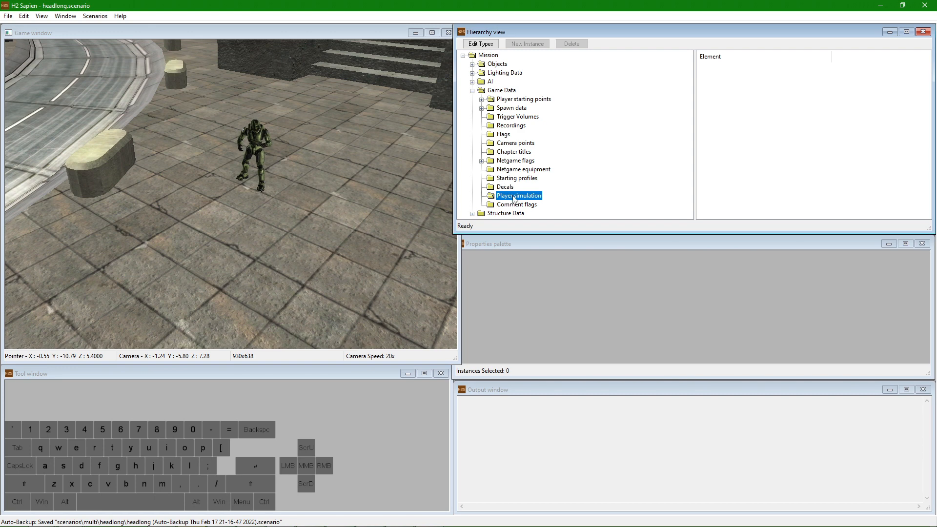
middle_drag(407, 192, 261, 154)
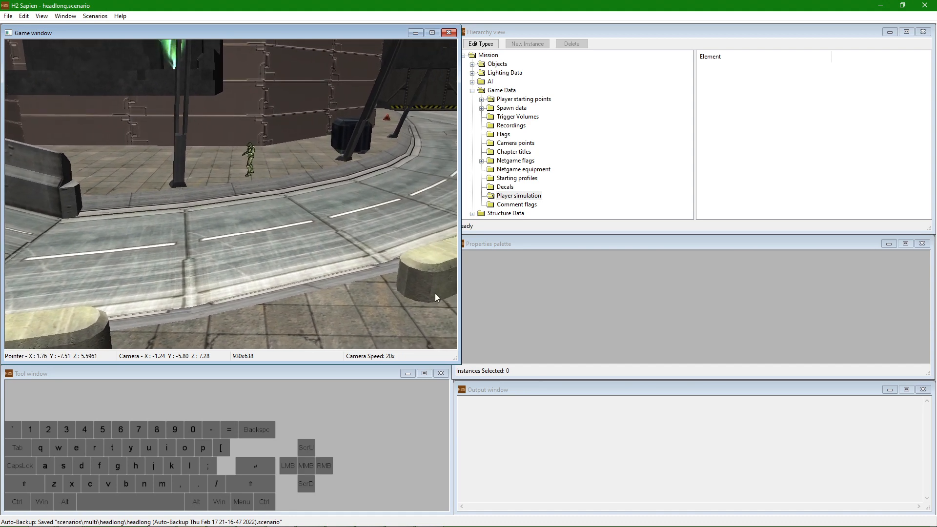
drag(460, 364, 935, 514)
key(Tab)
key(w+a)
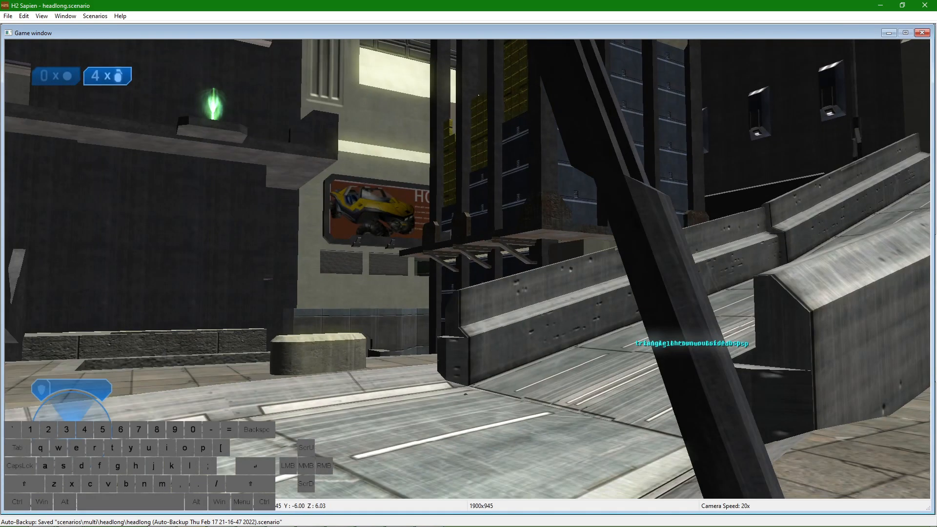
Walk the player across the road and plaza and up the concrete stairs to test the level's collision.
key(w)
key(d)
key(w)
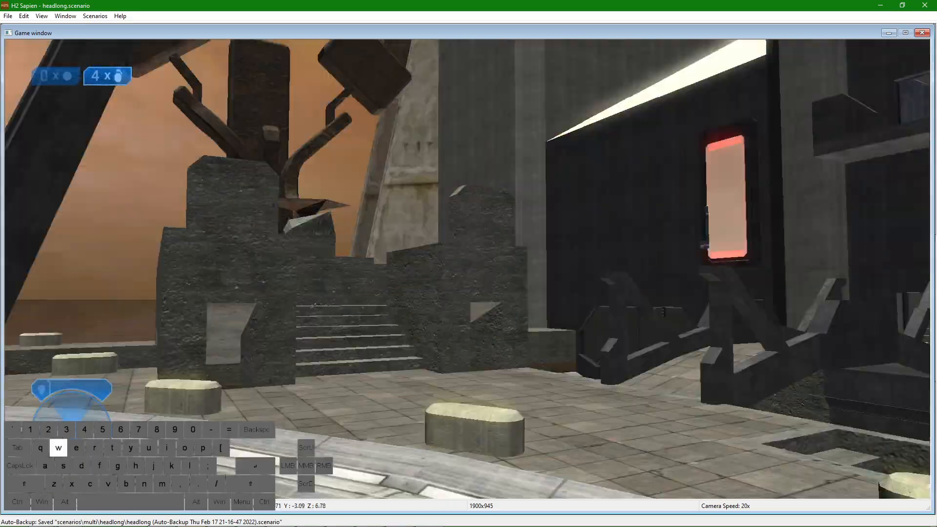
key(w)
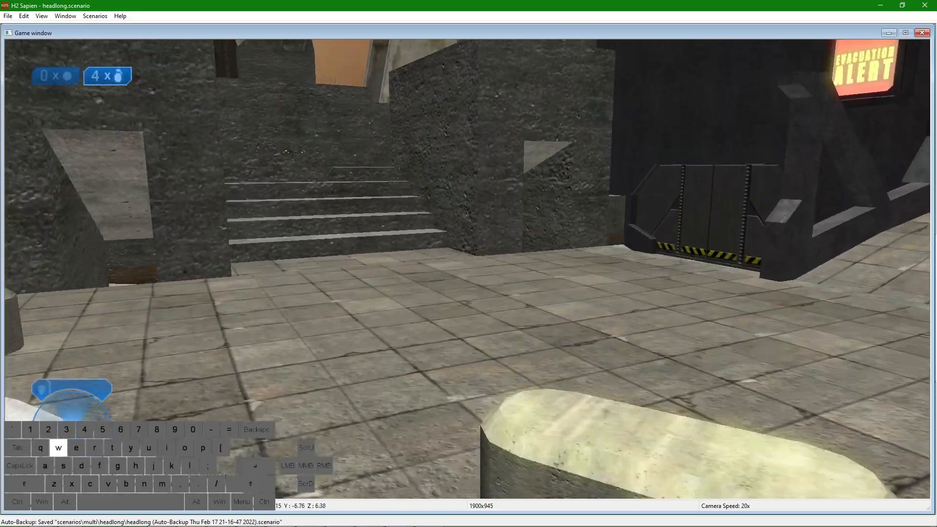
key(w)
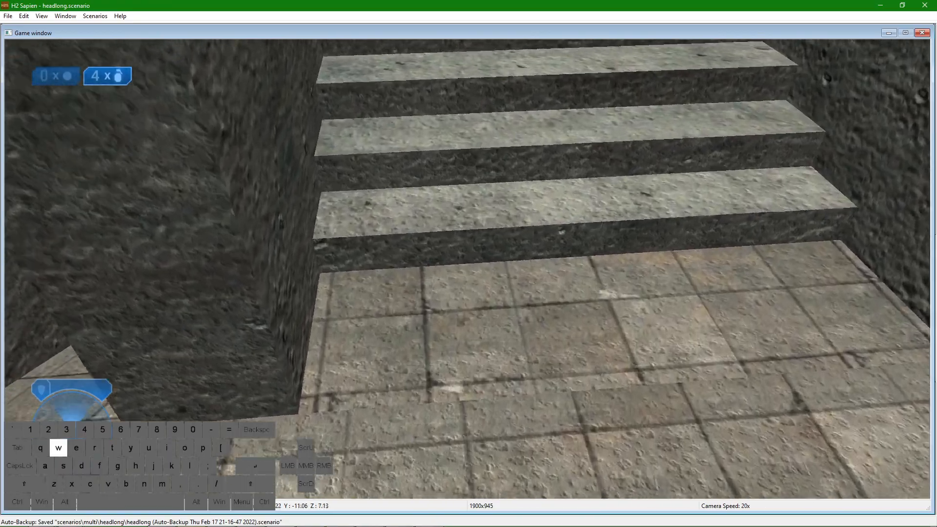
key(space)
key(w)
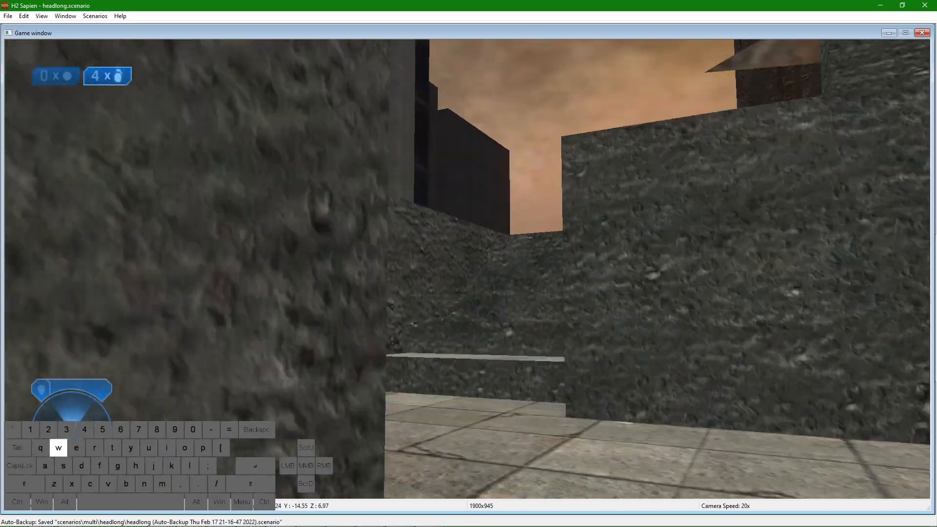
key(w)
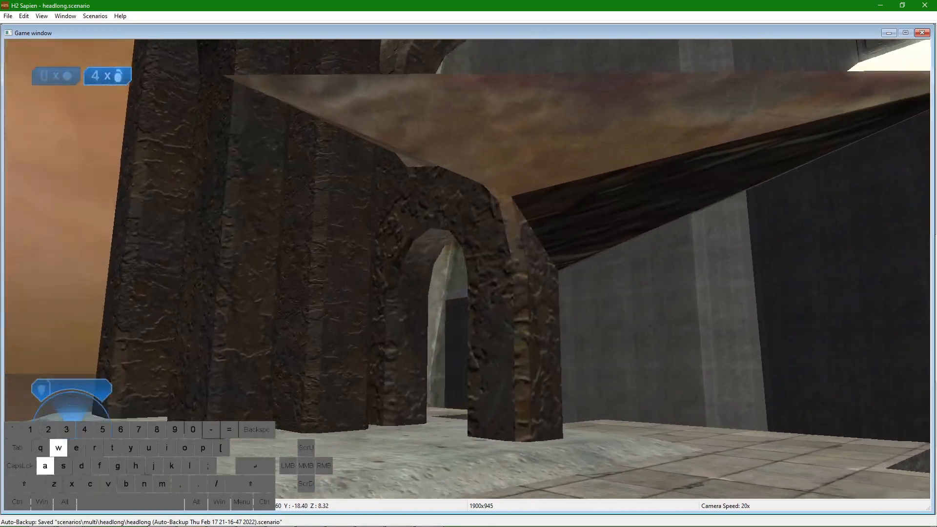
Jump the player around the rusty sculpture and onto the concrete ledges to test their collision.
key(d)
key(space)
key(w)
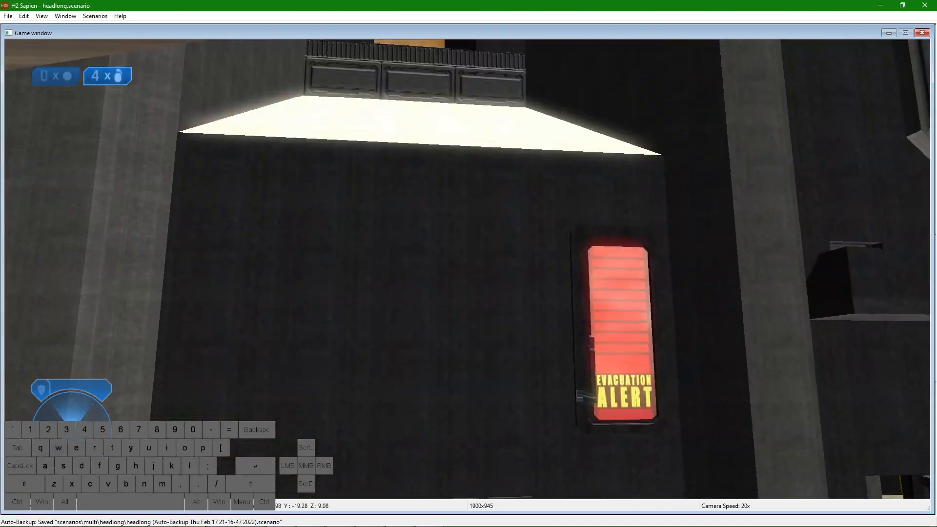
key(space)
key(a)
key(w)
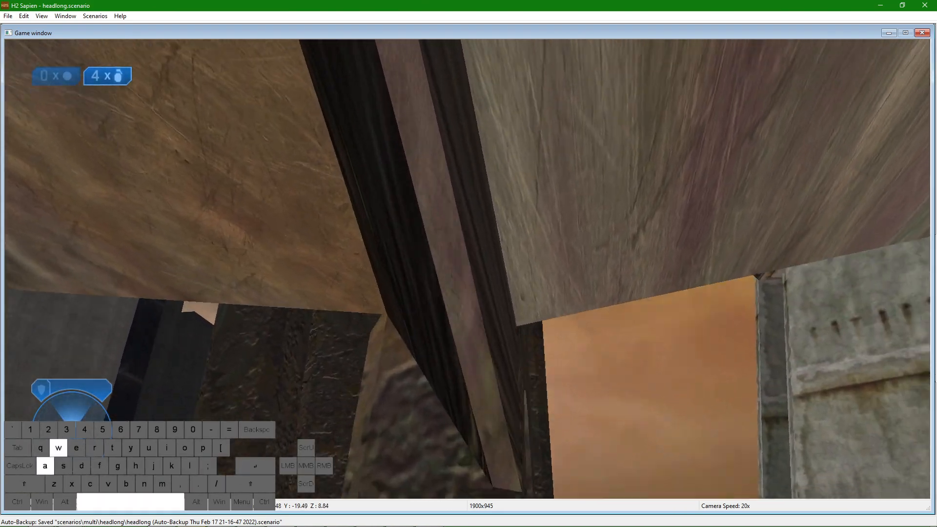
key(w)
key(d)
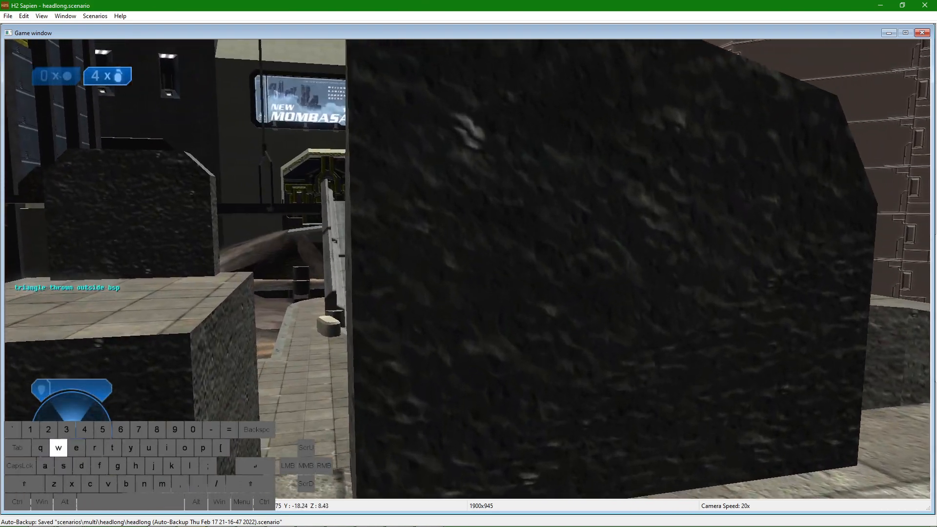
key(a)
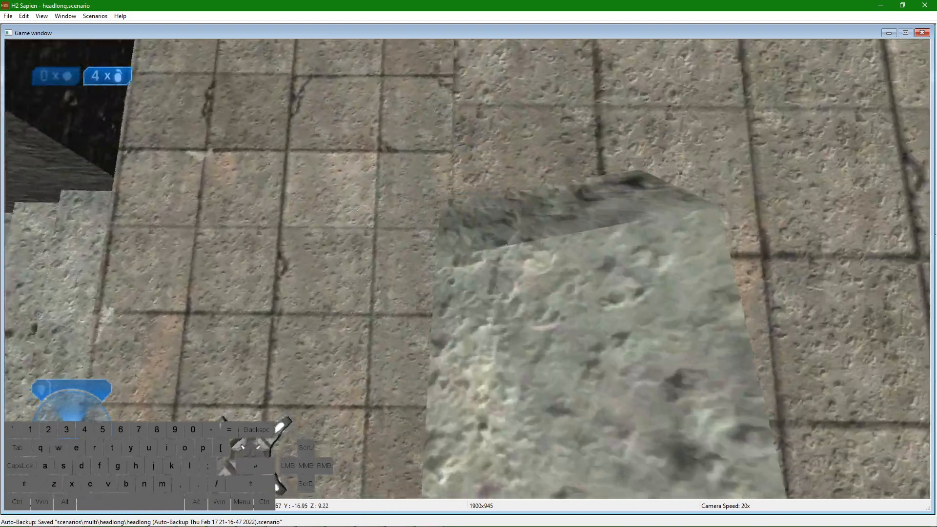
key(s)
key(a)
key(w)
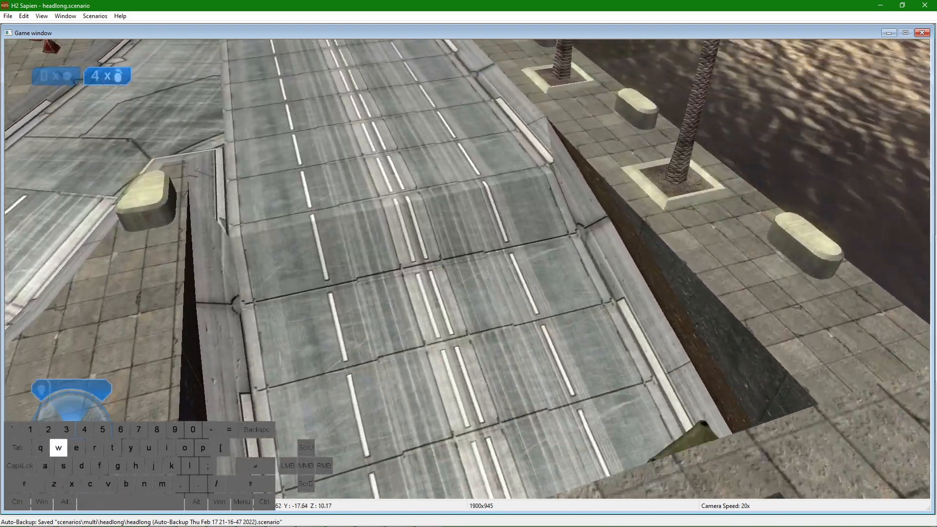
Drop the player onto the sloped road, walk along its edges to test the surface, and shrink the game window.
key(a)
key(w)
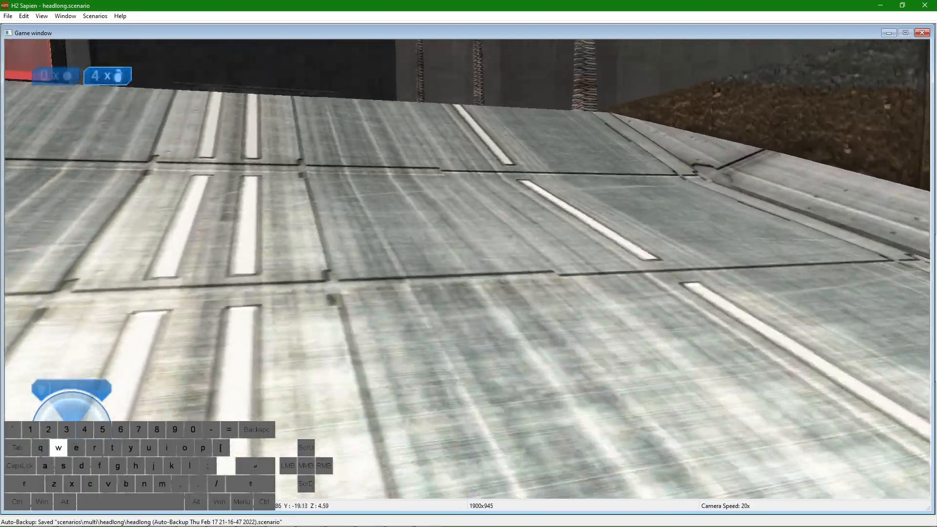
key(a)
key(w)
key(d)
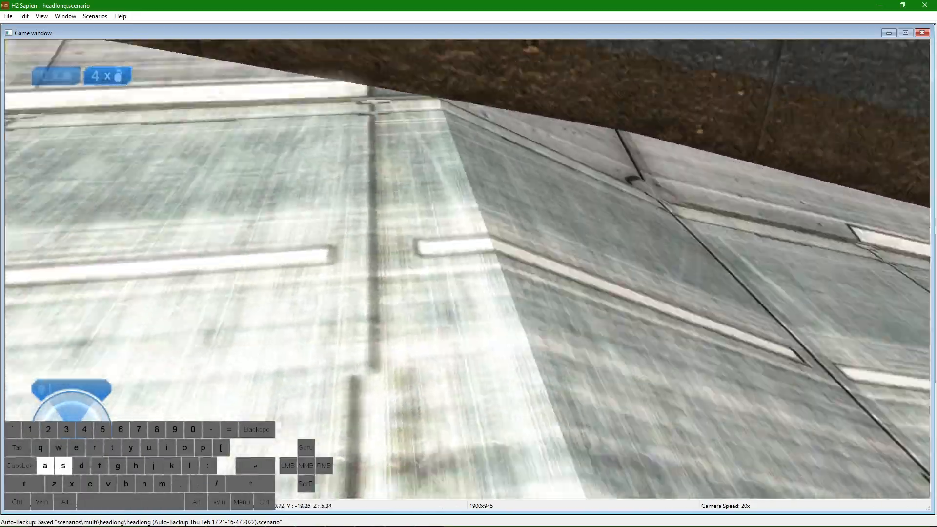
key(a)
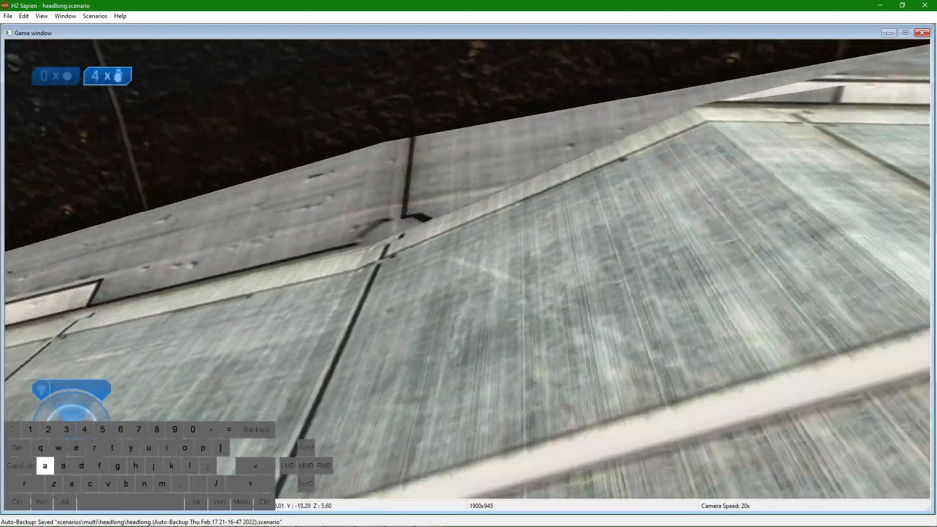
key(w)
key(w)
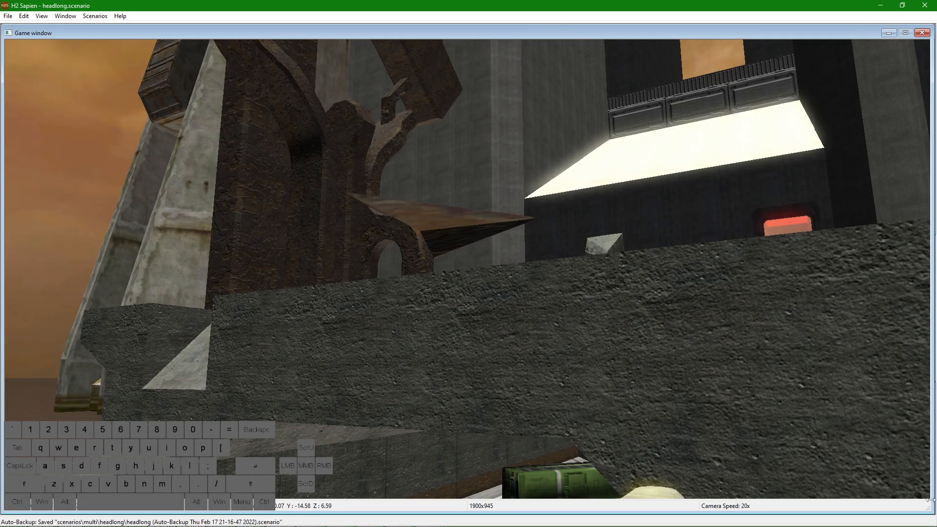
drag(930, 513, 450, 361)
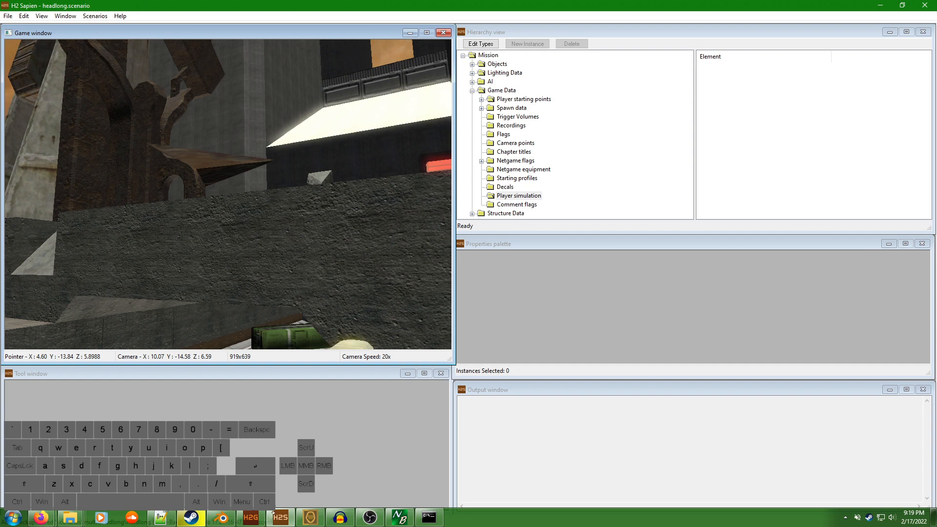
Switch to Osoyoos, review the level import and lighting settings with the light quality choices, and open and dismiss the level file picker.
click(310, 518)
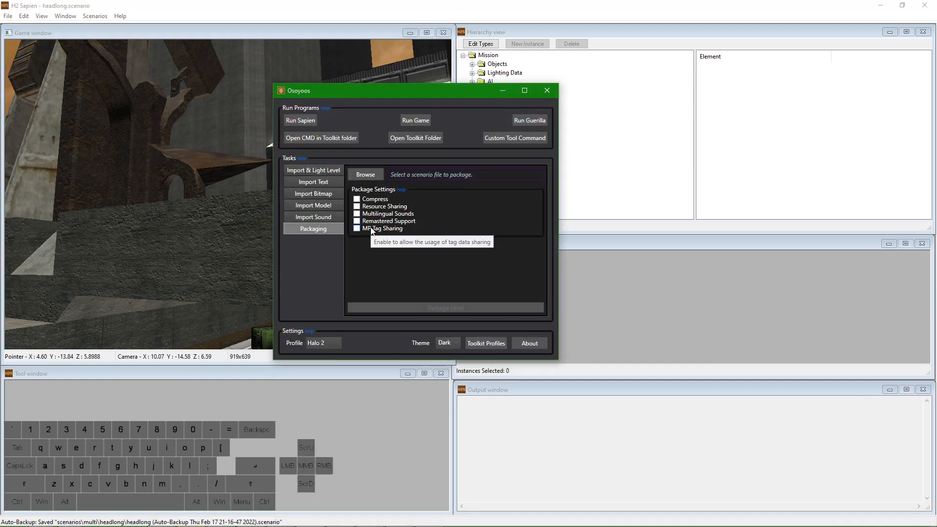
click(339, 172)
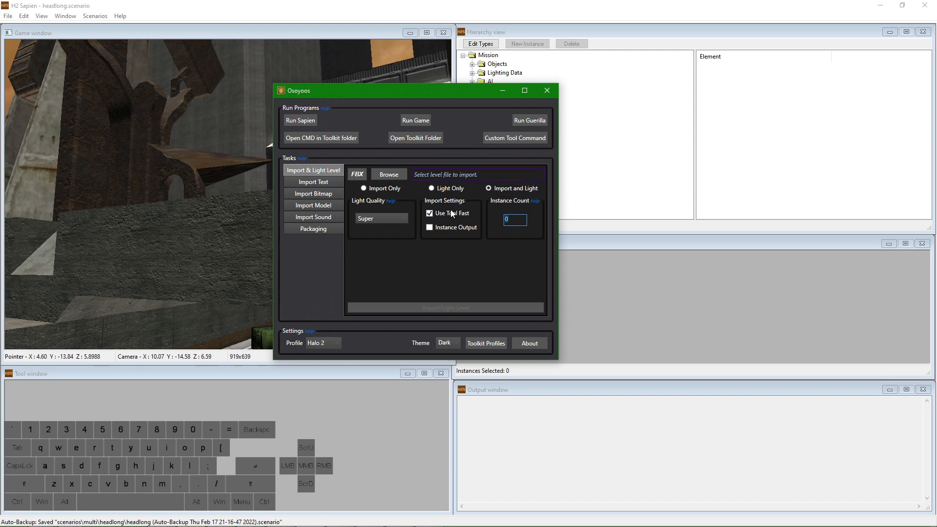
click(391, 217)
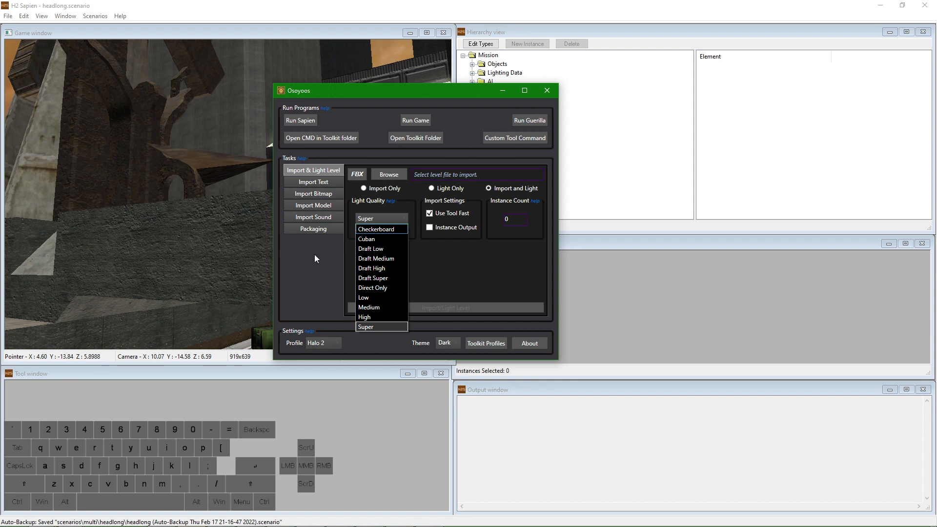
click(475, 253)
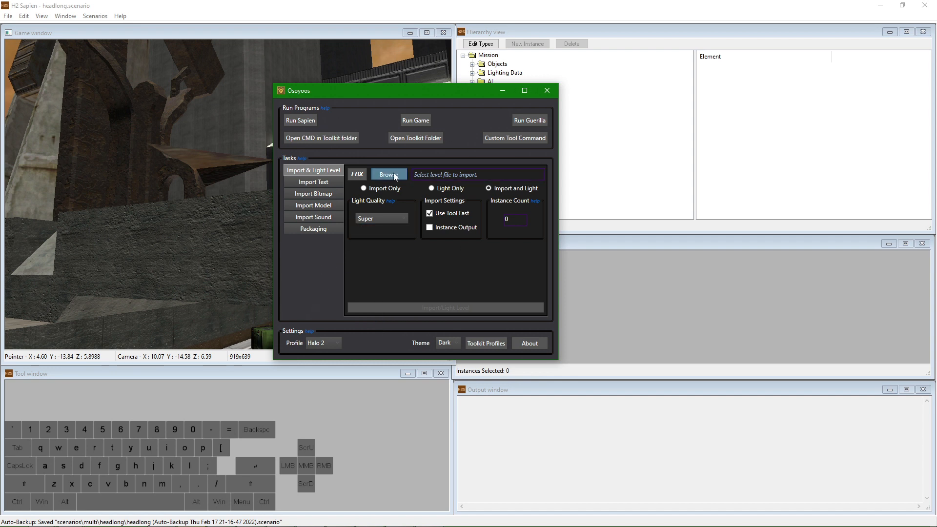
click(394, 175)
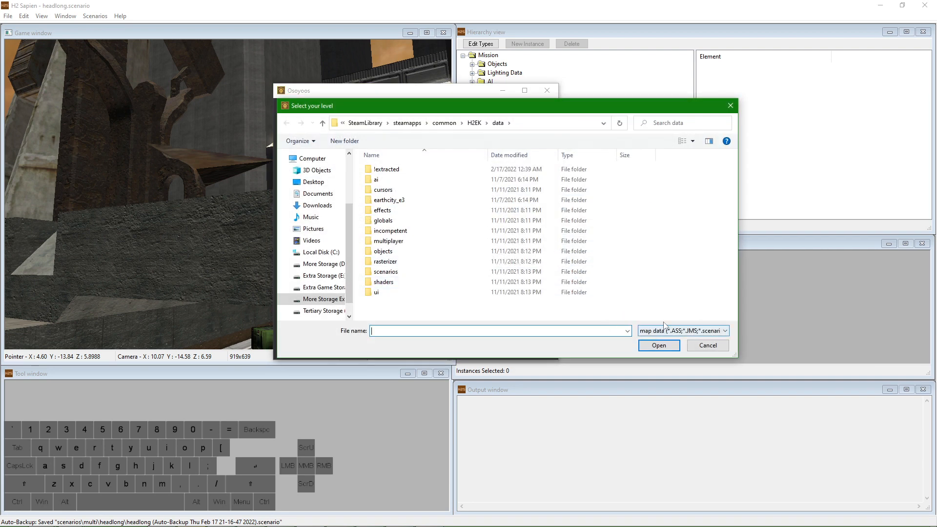
click(729, 107)
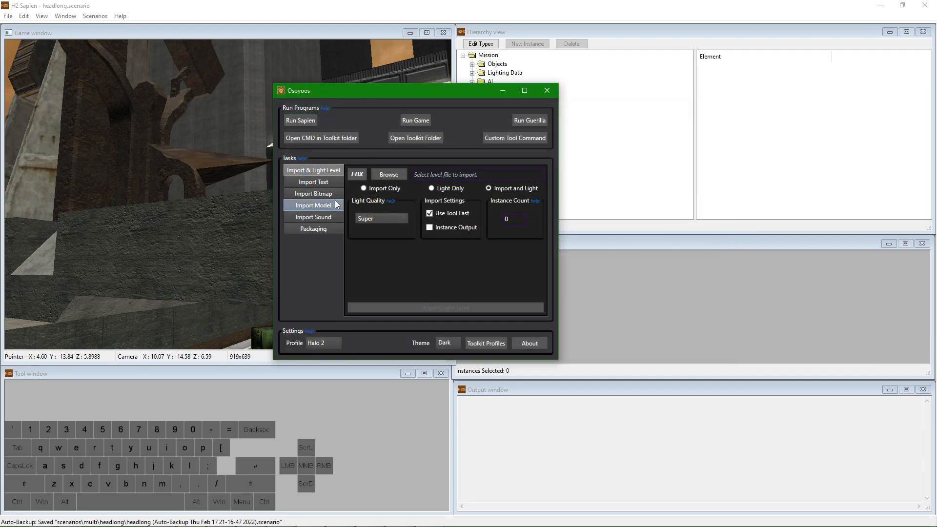
Locate headlong.scenario under tags\scenarios\multi\headlong in the packaging task's scenario picker, and cancel the selection.
click(321, 230)
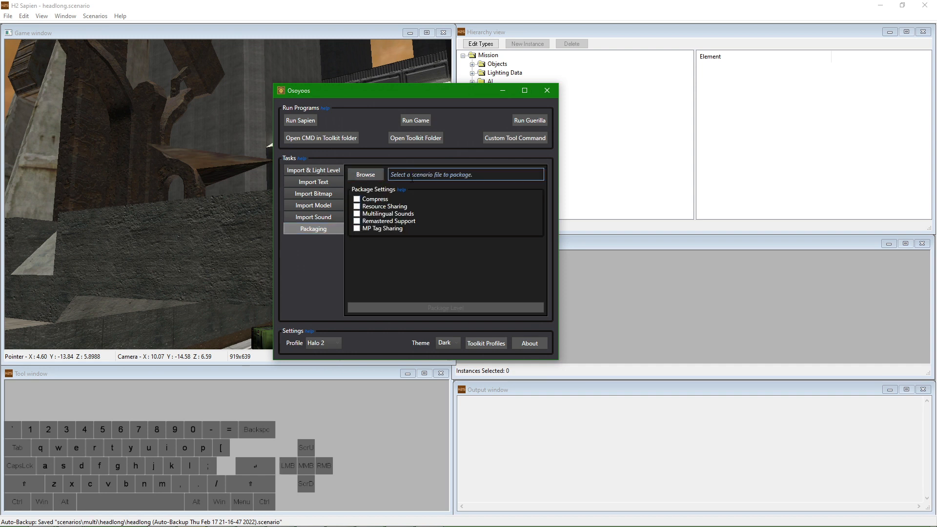
click(480, 175)
click(366, 175)
double_click(415, 224)
scroll(410, 244, down, 2)
click(400, 264)
double_click(401, 264)
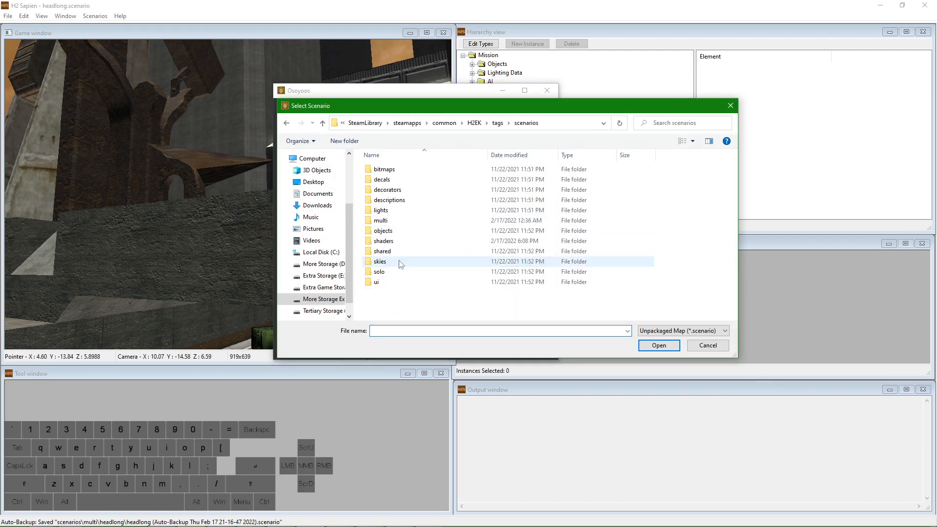
double_click(387, 221)
double_click(391, 260)
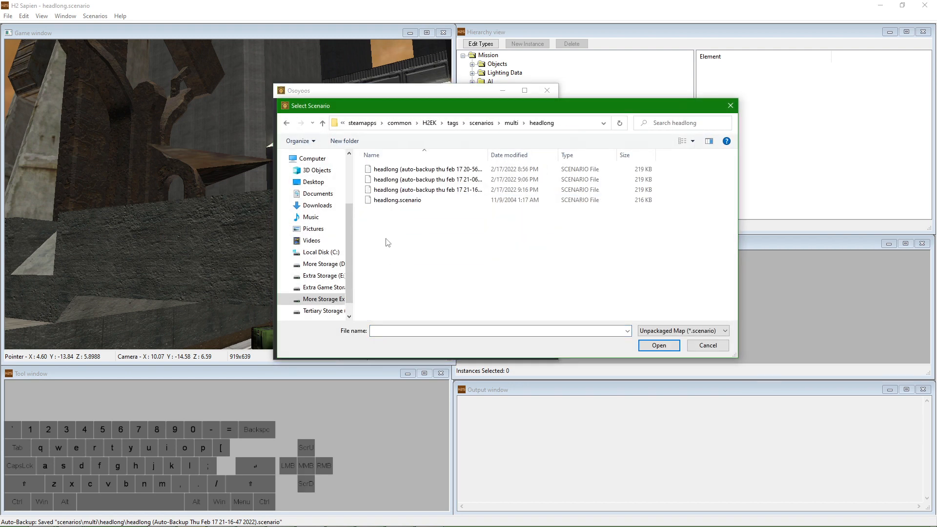
click(399, 200)
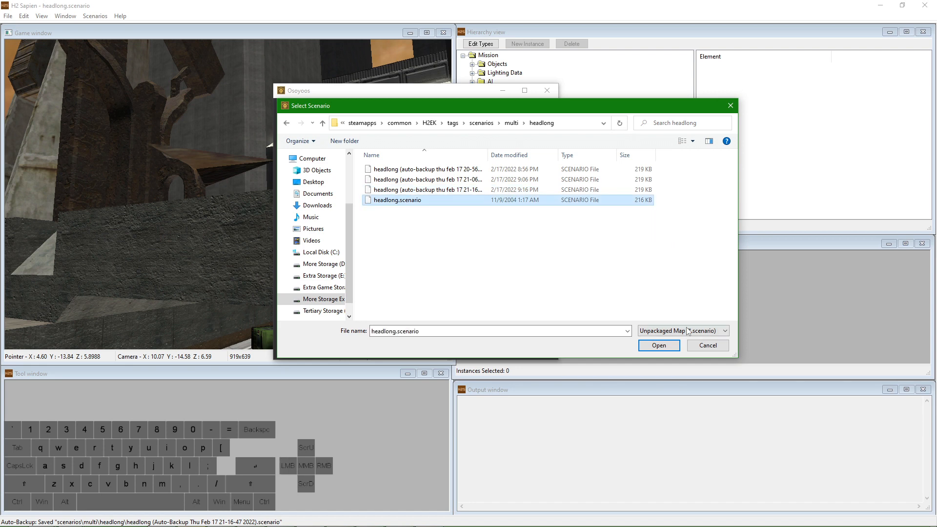
click(708, 345)
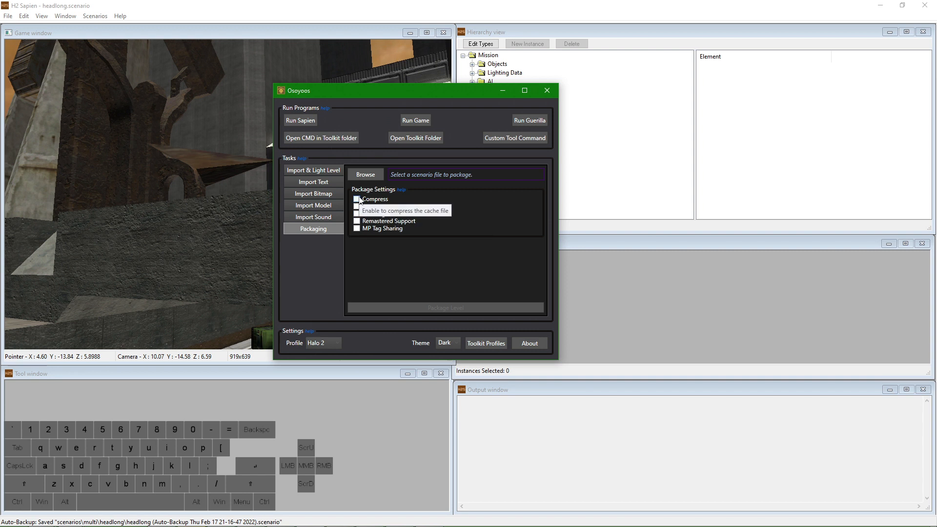
Inspect the h2_maps_win64_dx11 output folder inside H2EK in File Explorer and return to Osoyoos.
click(430, 309)
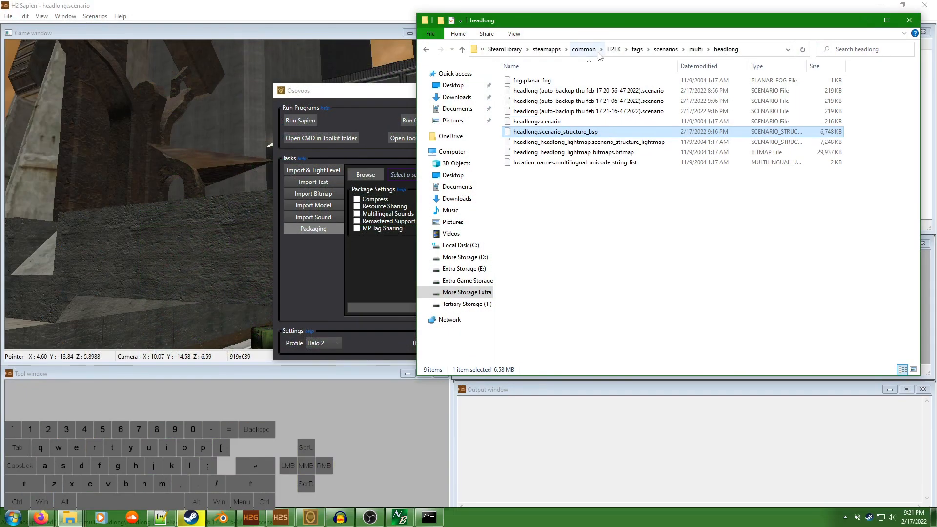
click(614, 50)
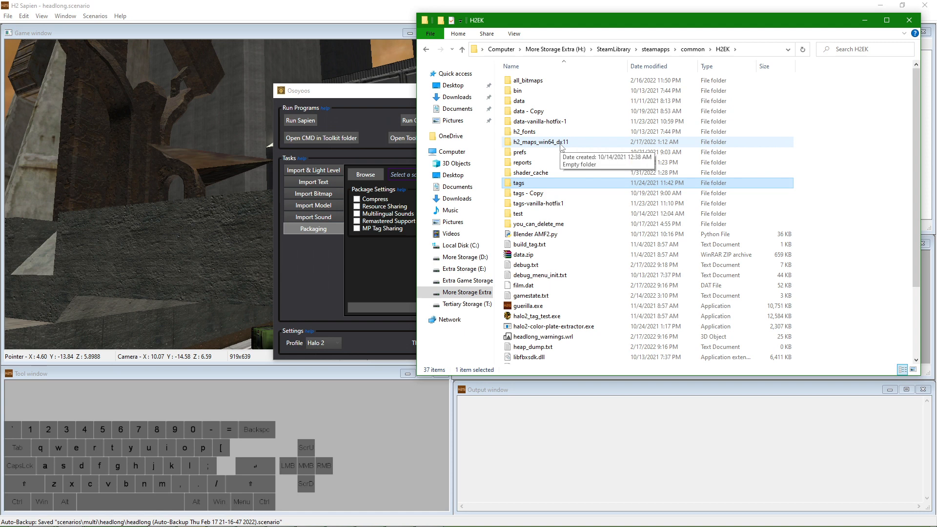
double_click(562, 143)
drag(655, 137, 511, 81)
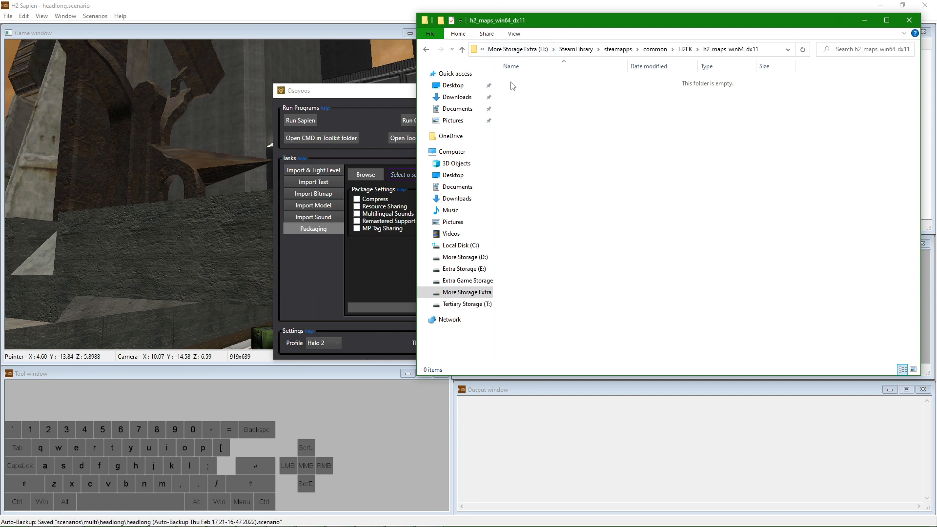
click(355, 330)
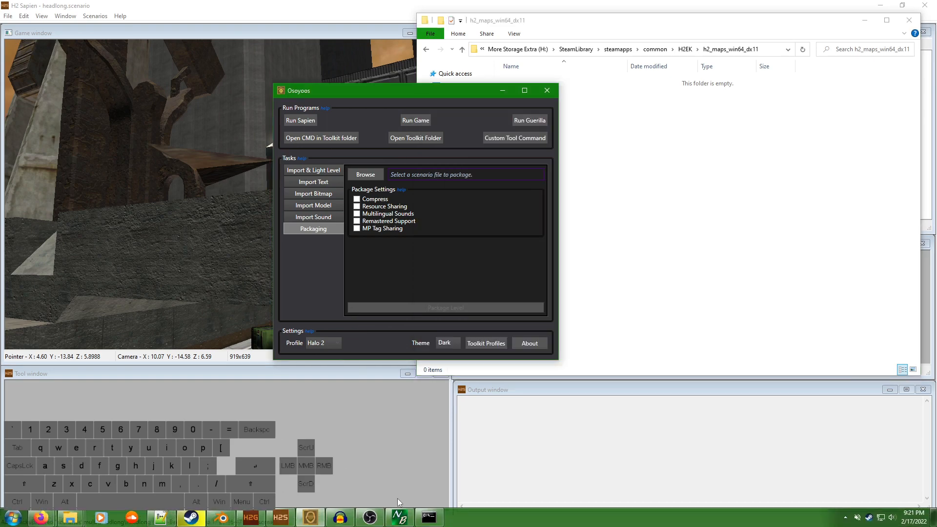